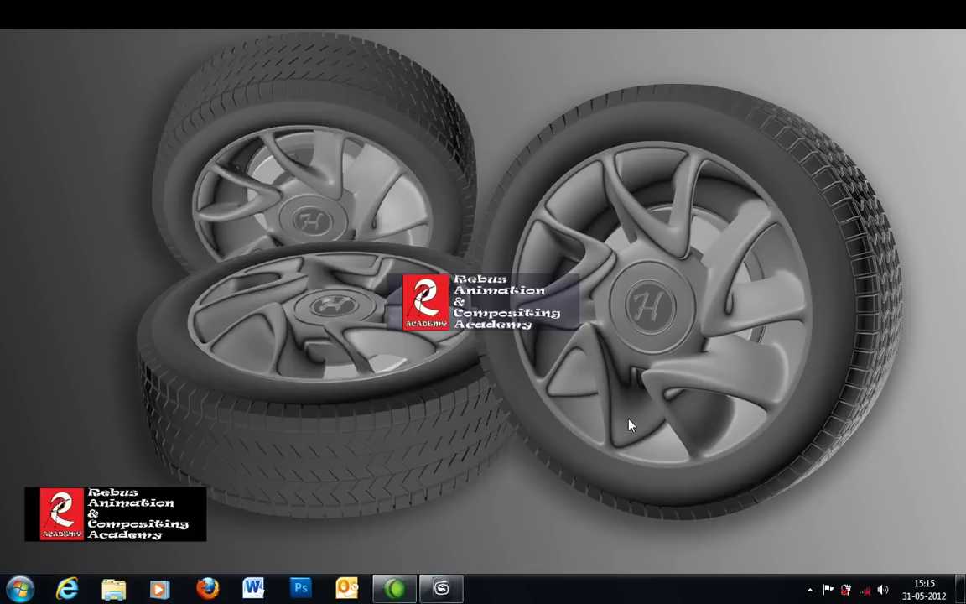
- Switch to 3ds Max and create a tube in the Front viewport, about 99 outer radius, 92 inner radius and 55 high
click(442, 589)
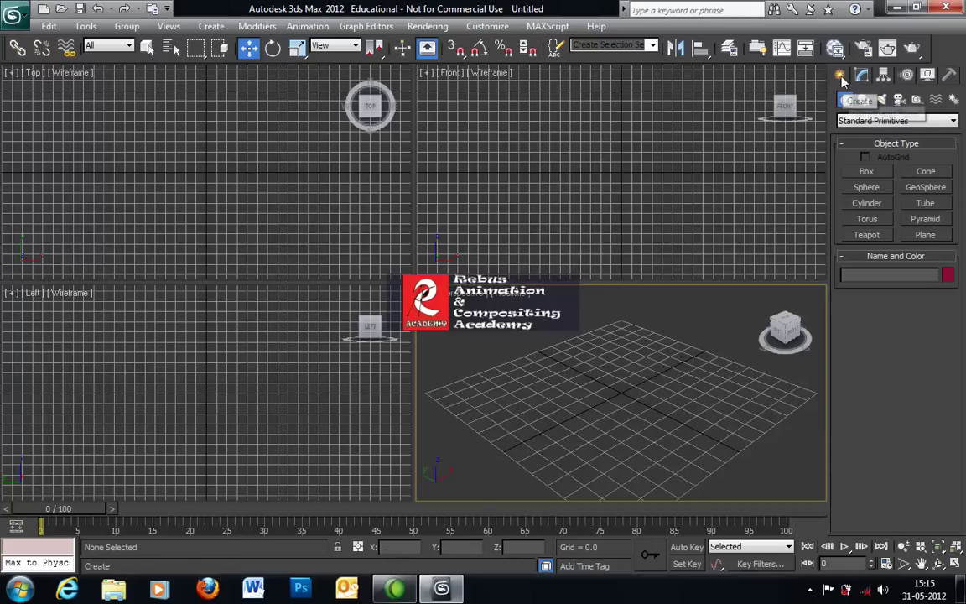
click(926, 203)
drag(620, 170, 703, 223)
click(699, 220)
click(652, 166)
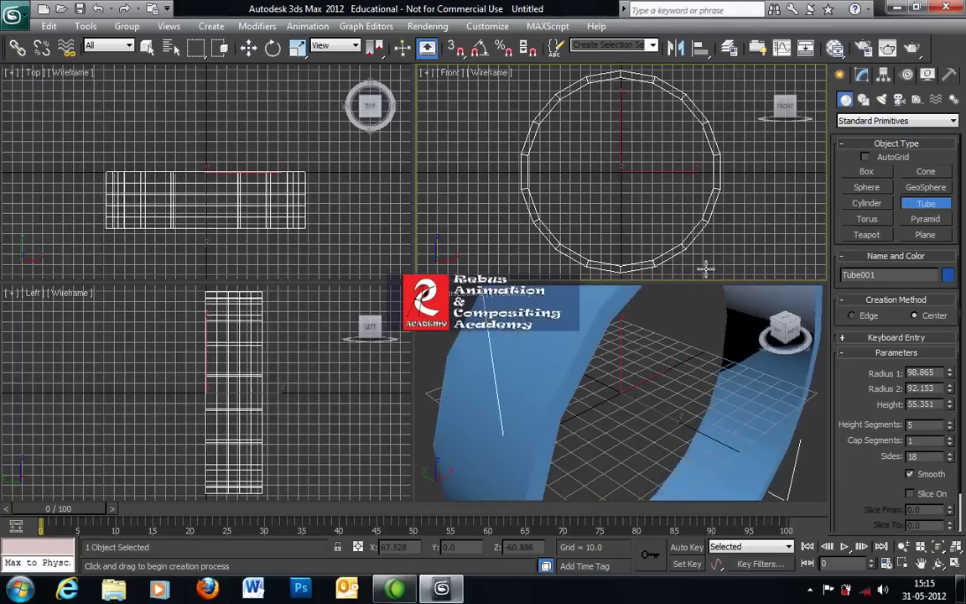
- Set the tube's Radius 1 to 100 and Radius 2 to 95
click(864, 77)
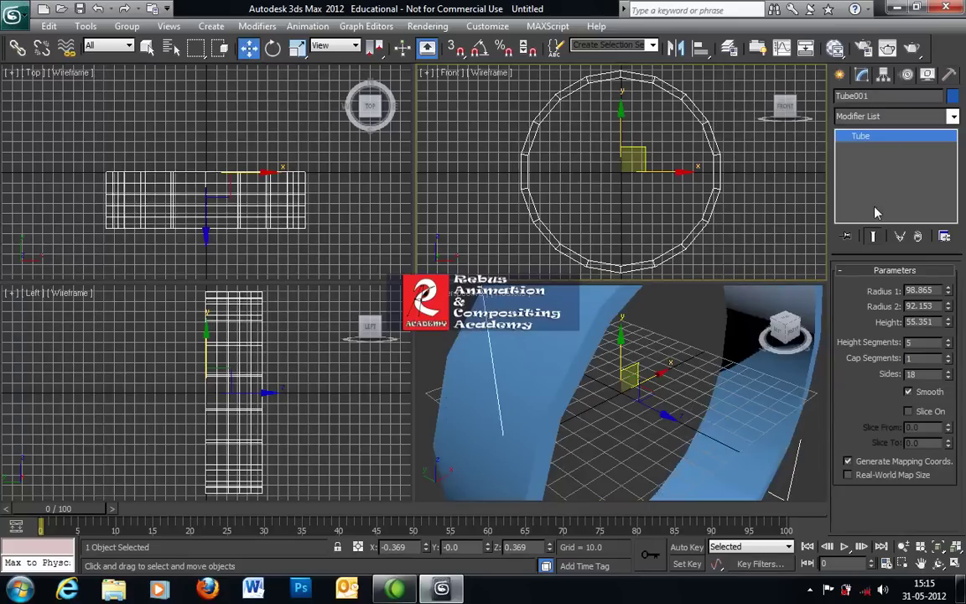
double_click(923, 290)
text(100)
key(Tab)
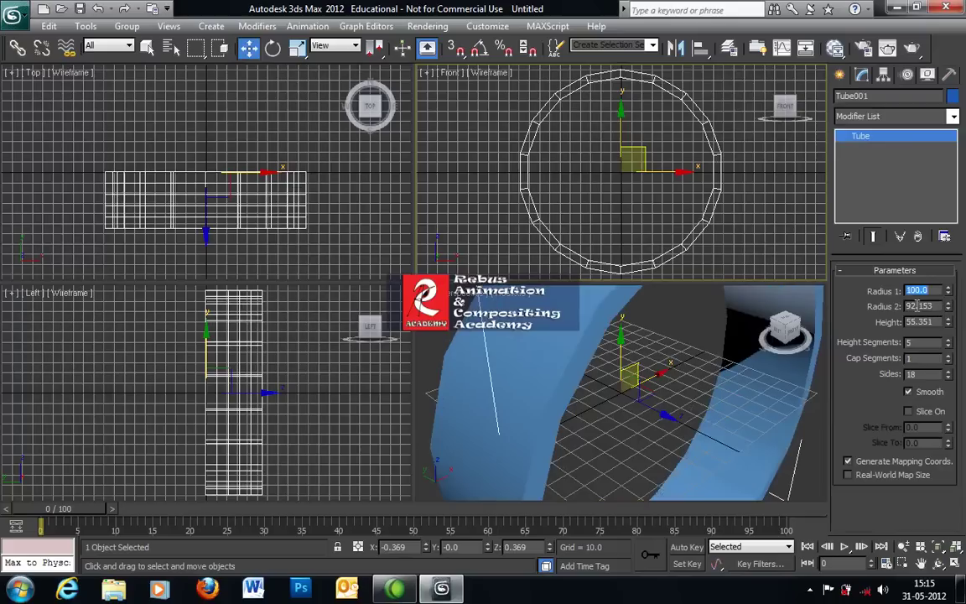
text(95)
key(Return)
- Turn on edged faces over the shaded display in the Perspective viewport
alt+middle_drag(536, 324, 484, 361)
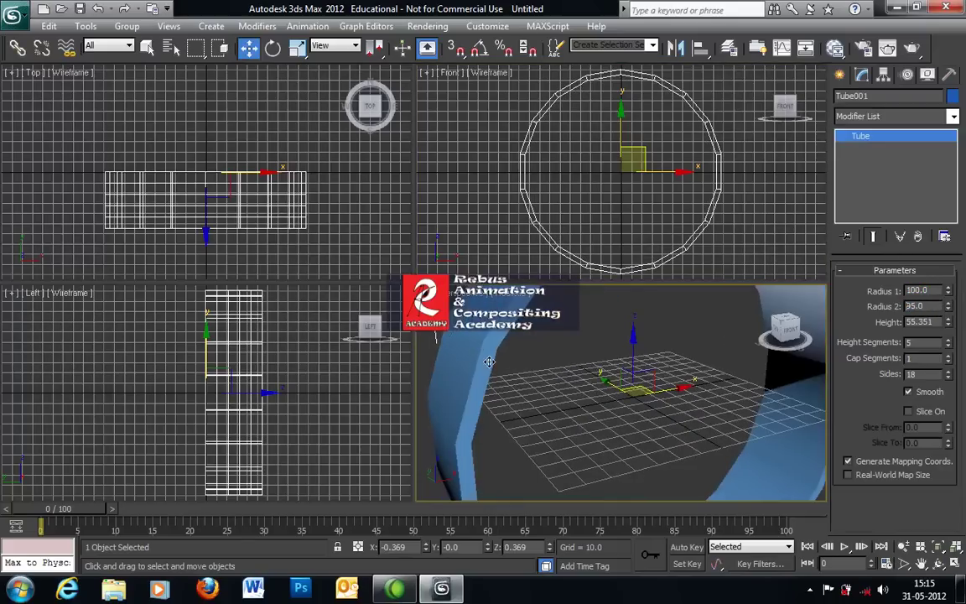
key(F3)
key(F3)
key(F4)
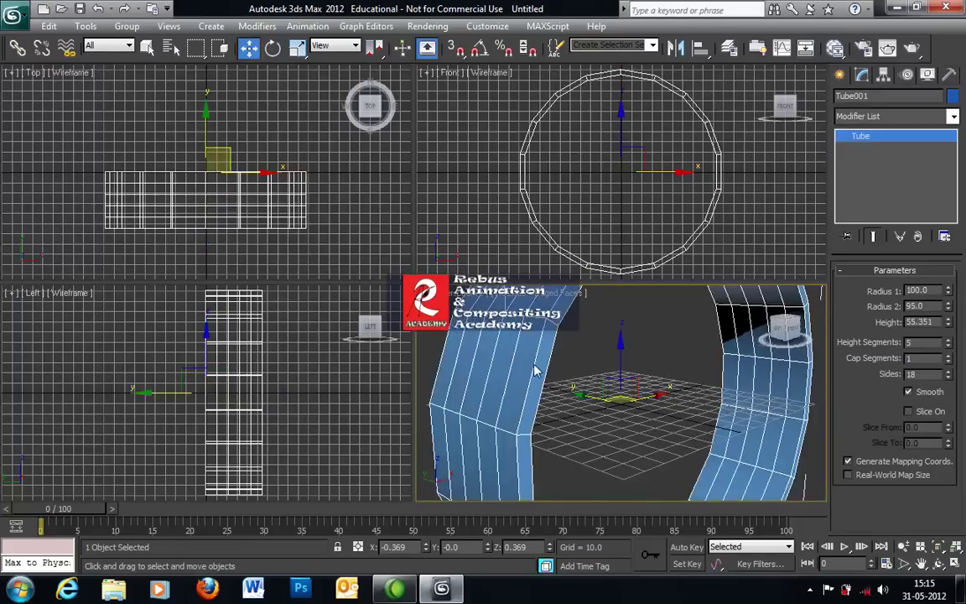
alt+middle_drag(535, 370, 549, 362)
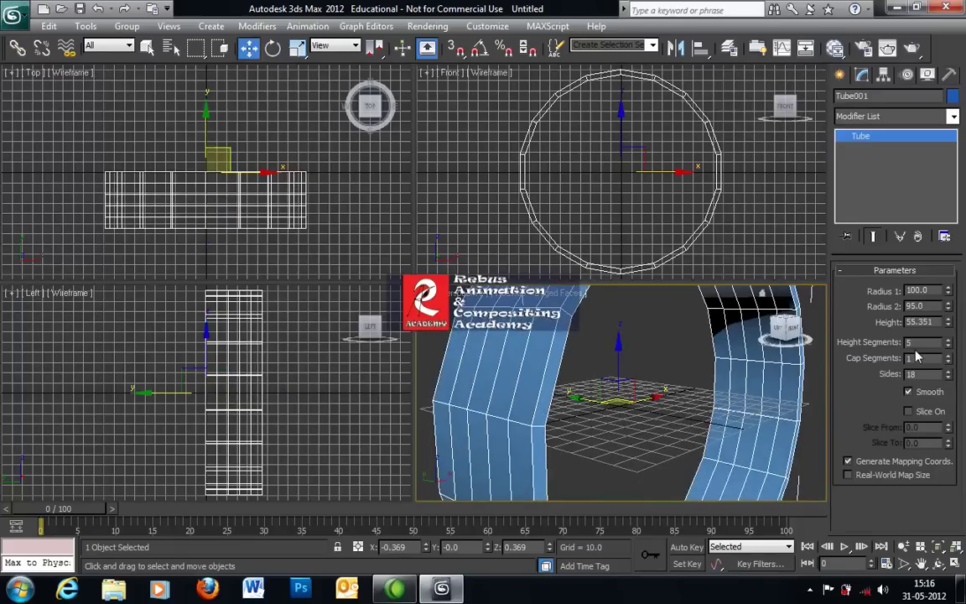
- Set the tube's height to 40 and its number of sides to 90
click(920, 321)
text(40)
key(Return)
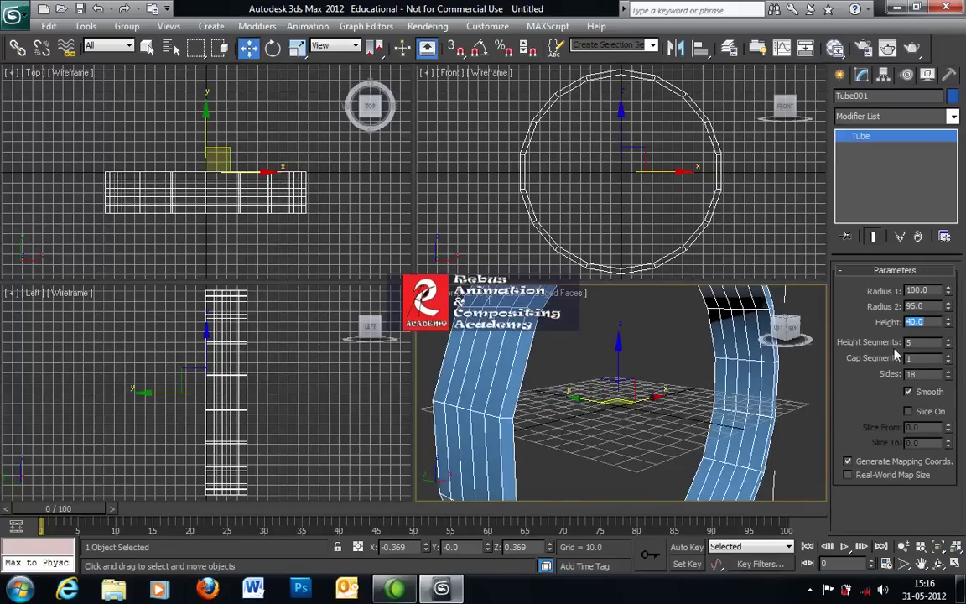
key(Tab)
key(Tab)
text(90)
key(Return)
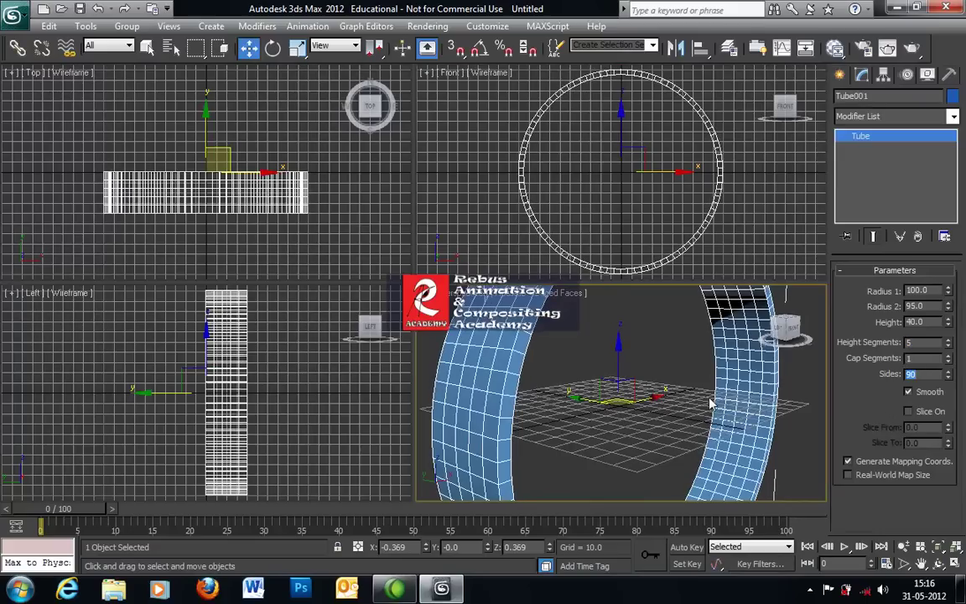
- Hide the grid in the Perspective viewport and fit the whole tube in all viewports
alt+middle_drag(639, 408, 582, 407)
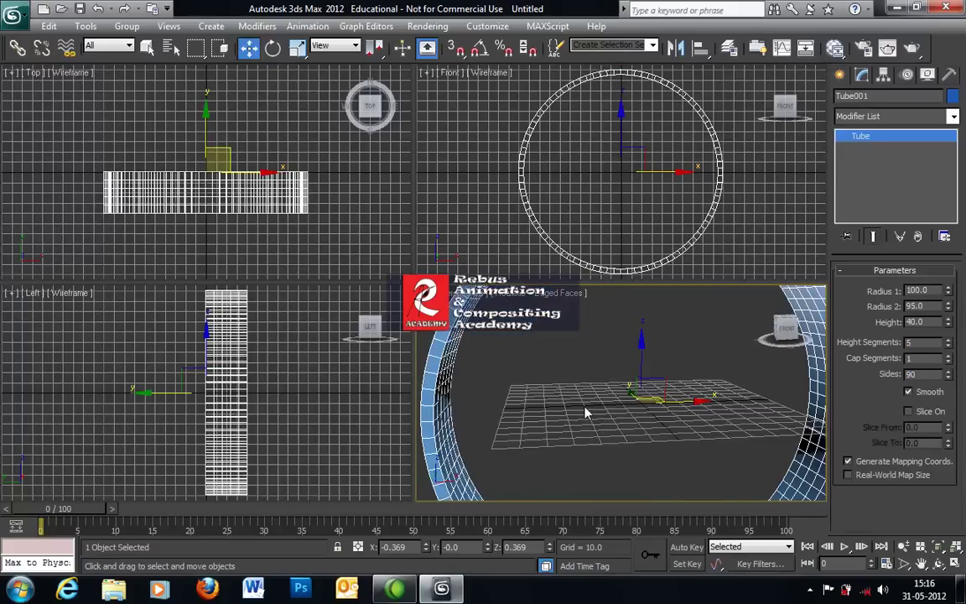
click(585, 408)
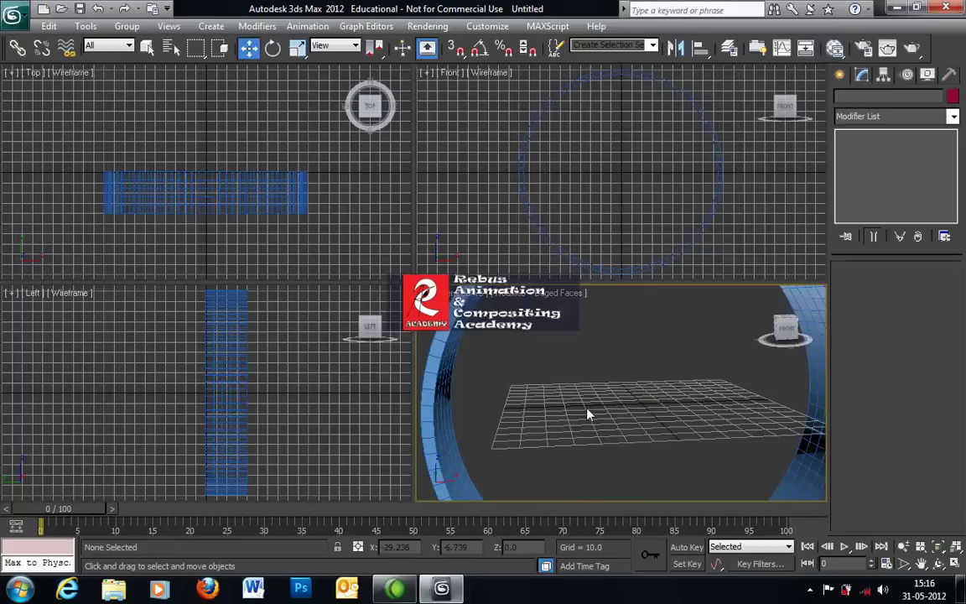
key(g)
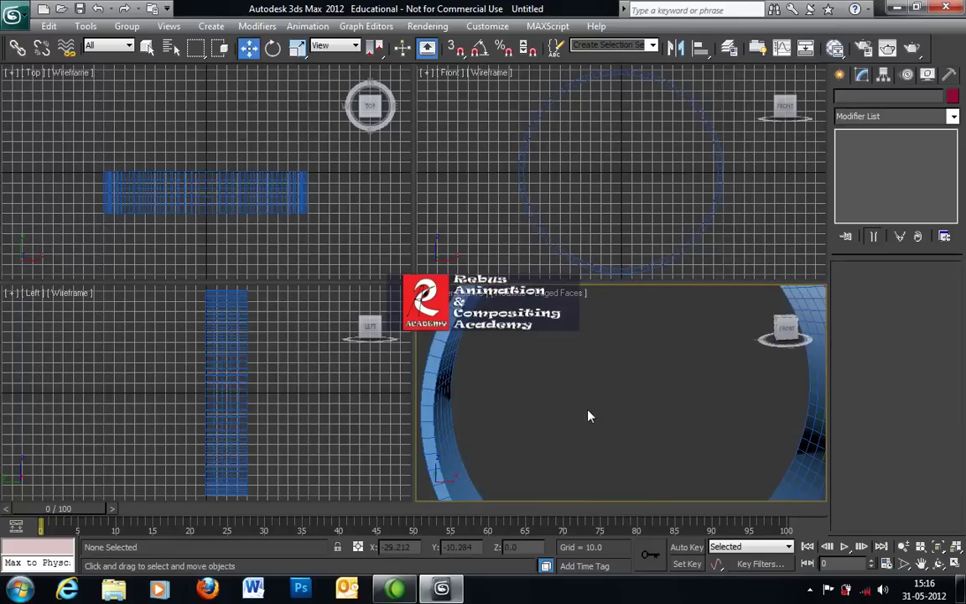
key(ctrl+shift+z)
alt+middle_drag(561, 417, 662, 416)
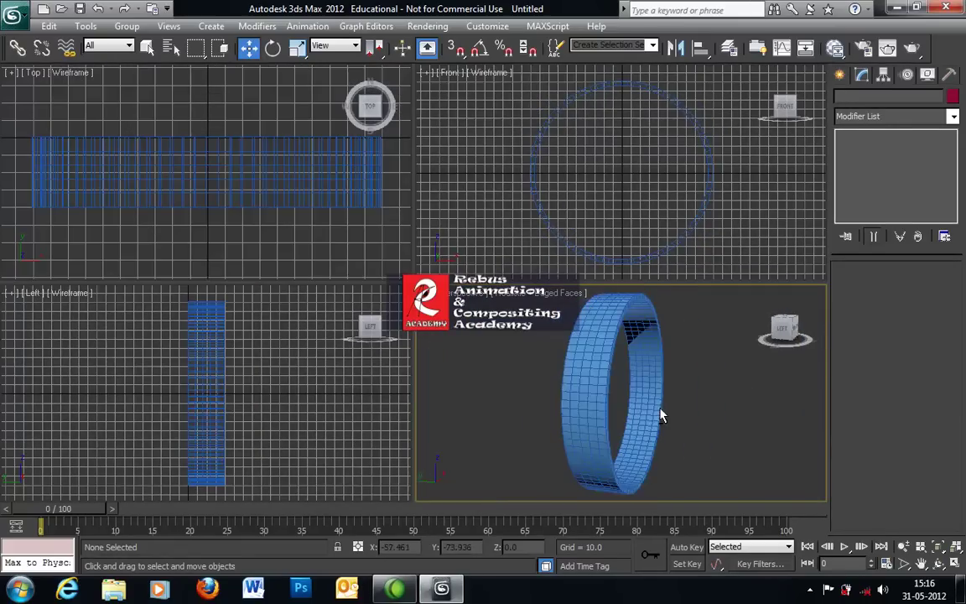
- Convert the tube to an Editable Poly
click(587, 393)
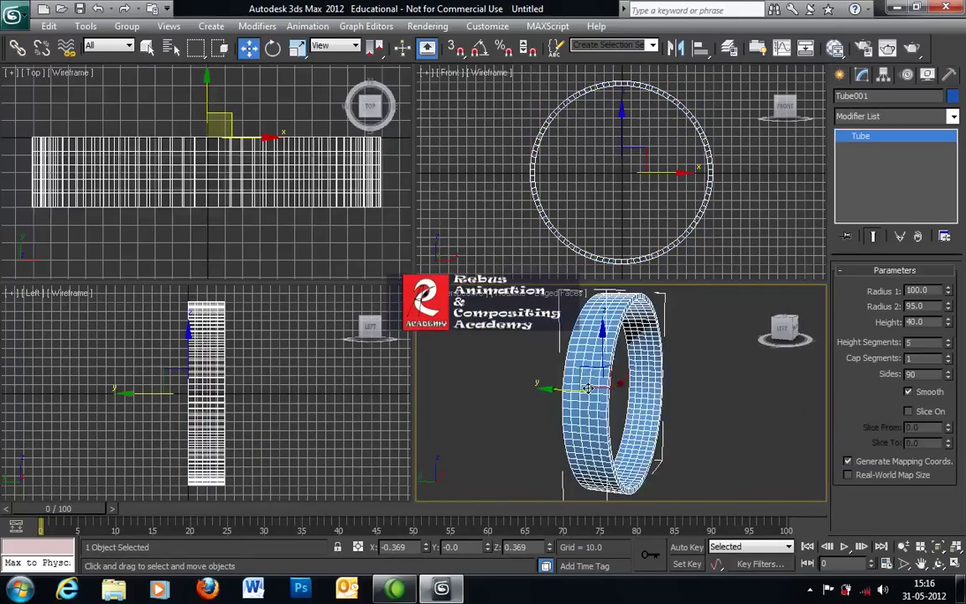
right_click(579, 383)
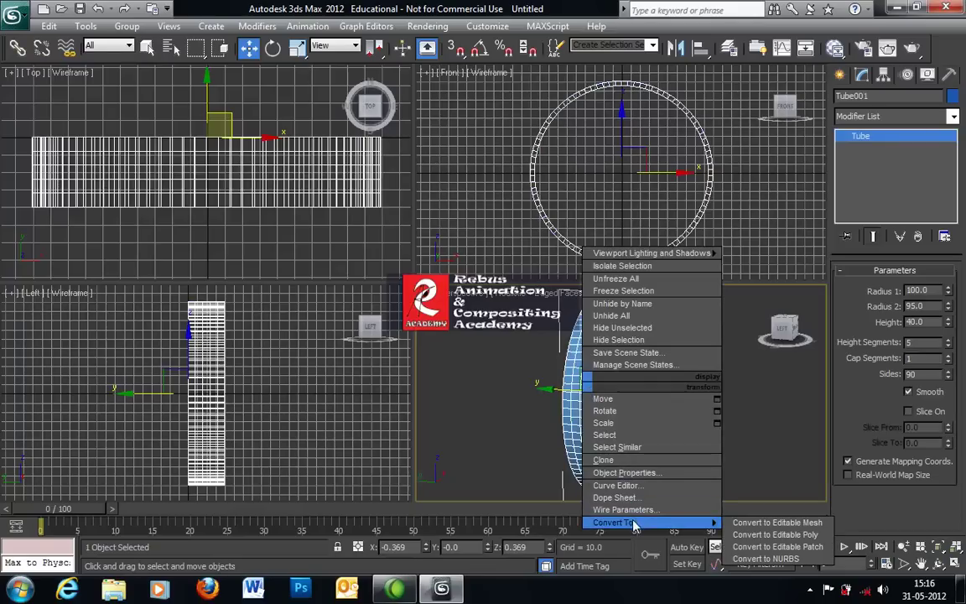
click(763, 538)
- Select, at Vertex level, all vertices along the upper edge of the tube as seen in the Top viewport
click(843, 136)
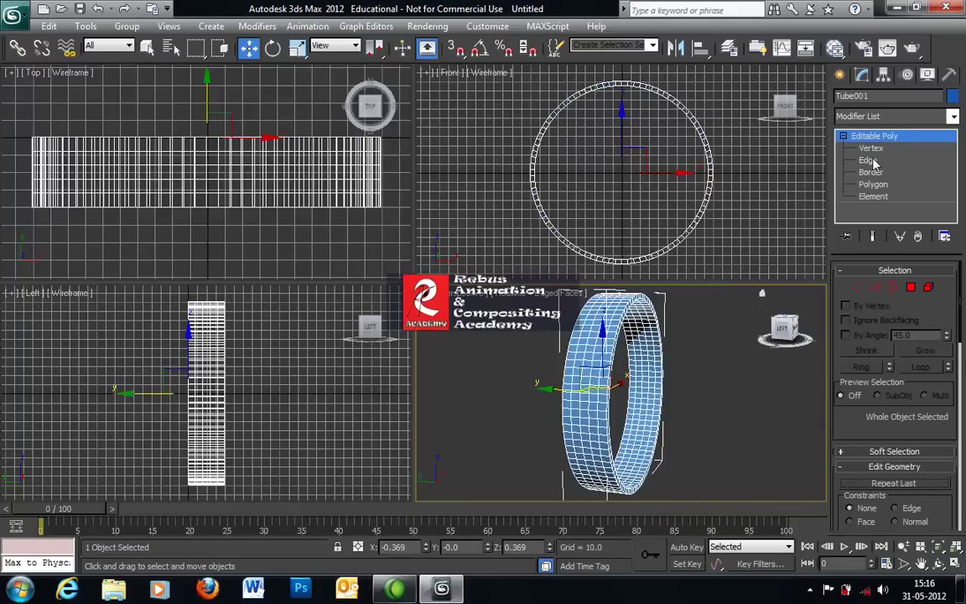
alt+middle_drag(740, 322, 677, 373)
click(873, 150)
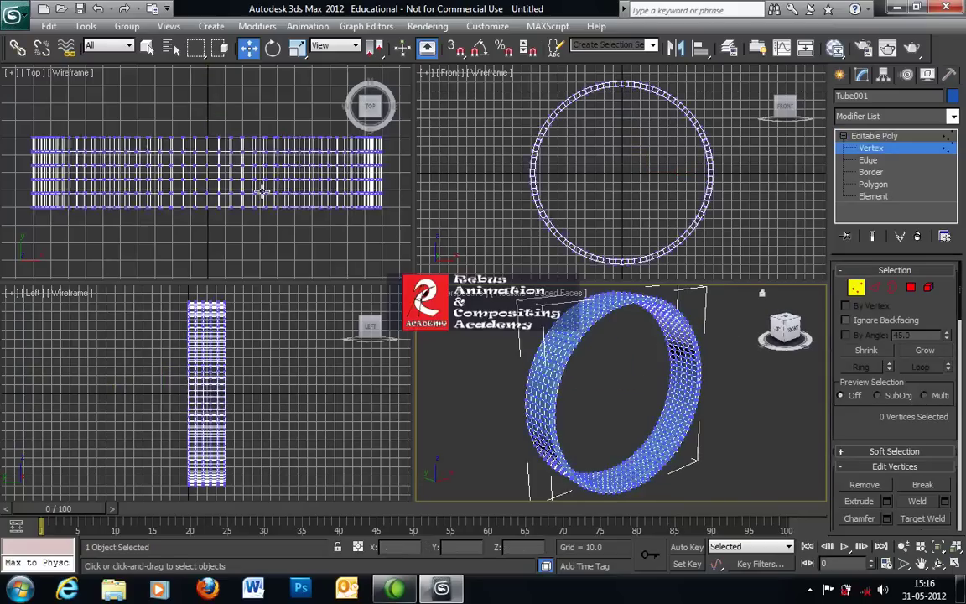
middle_drag(262, 191, 251, 217)
drag(13, 136, 352, 156)
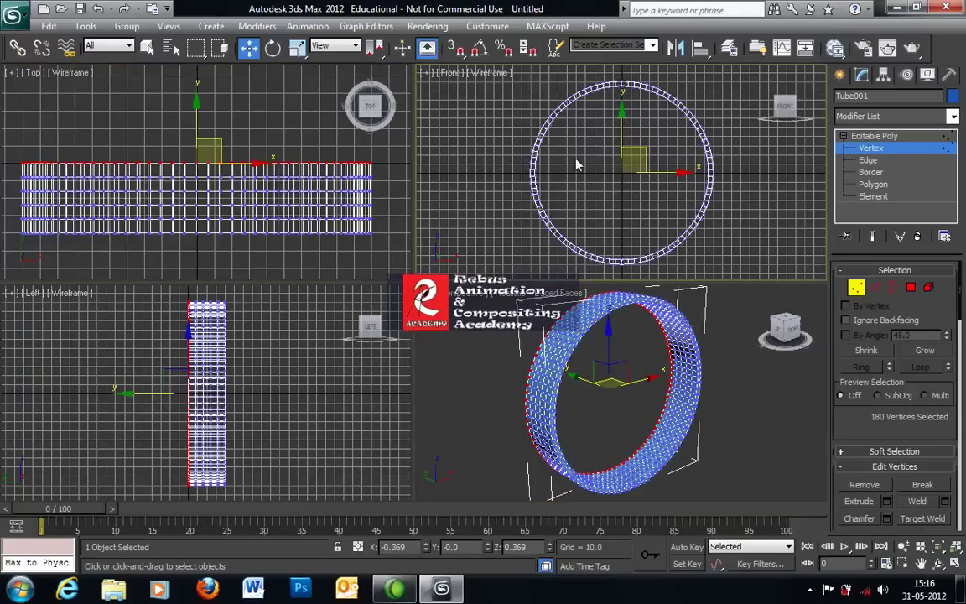
- Activate rotation and enable soft selection for the edge vertices with a falloff of 45
key(e)
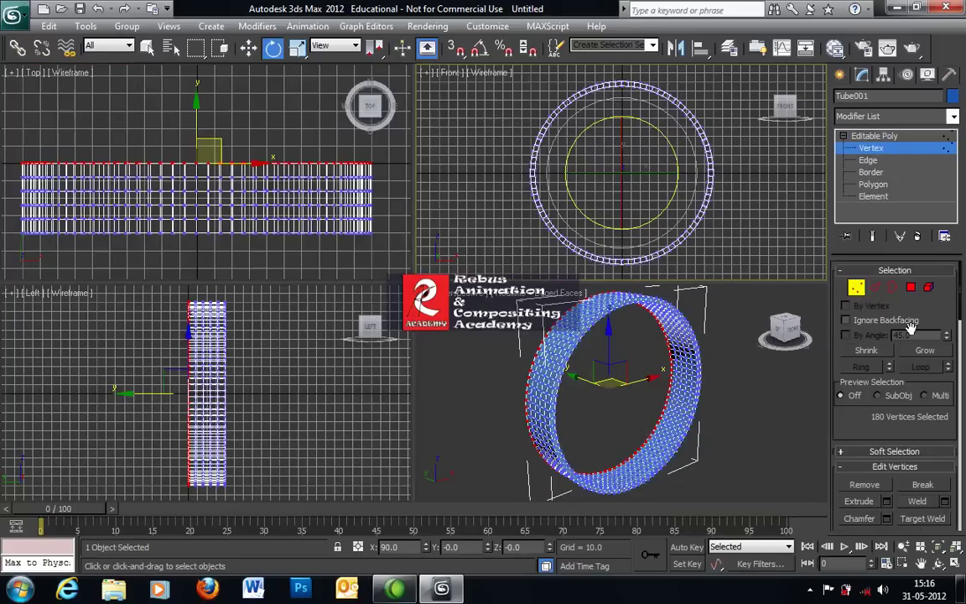
click(894, 452)
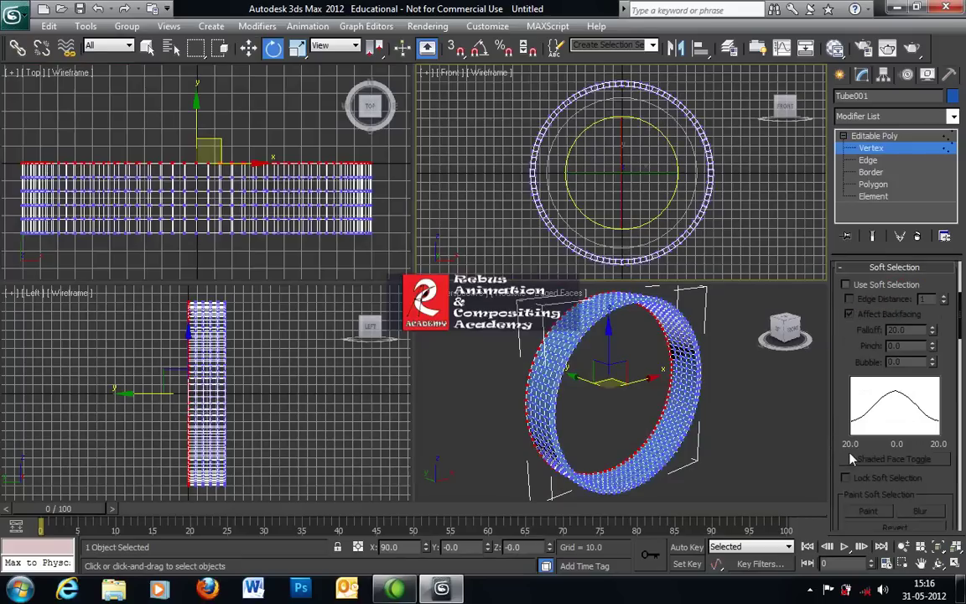
click(846, 285)
double_click(904, 330)
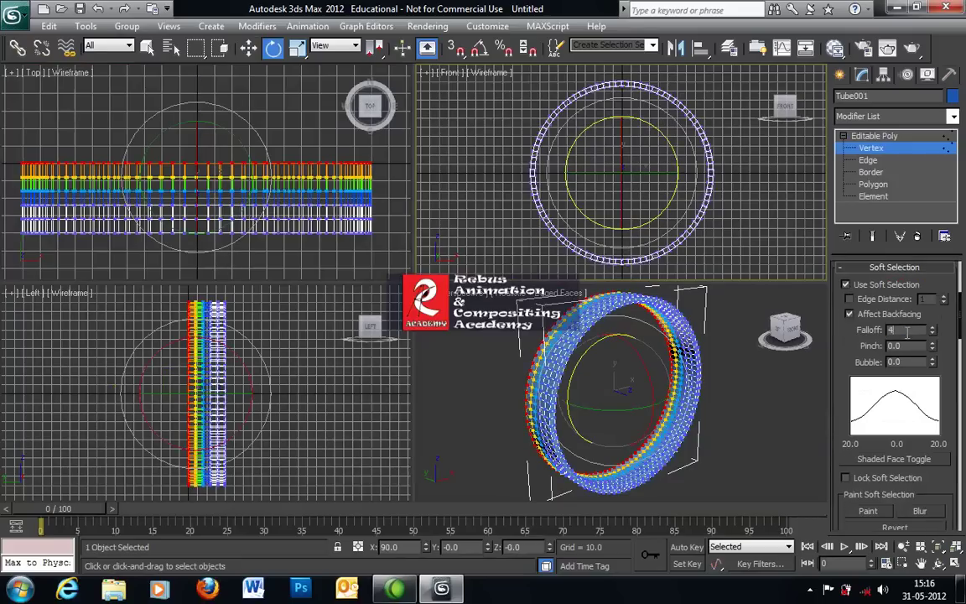
text(45)
key(Return)
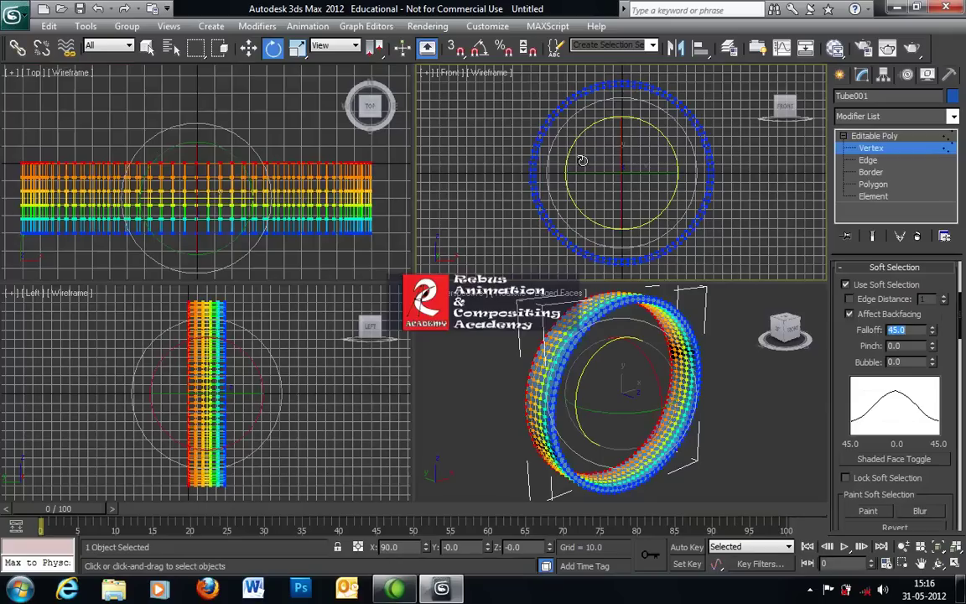
- Rotate the soft-selected vertices around the tube's axis in the Front viewport to twist the mesh, and compare it with the desktop's wheel image
right_click(586, 209)
drag(598, 125, 662, 122)
scroll(619, 444, up, 10)
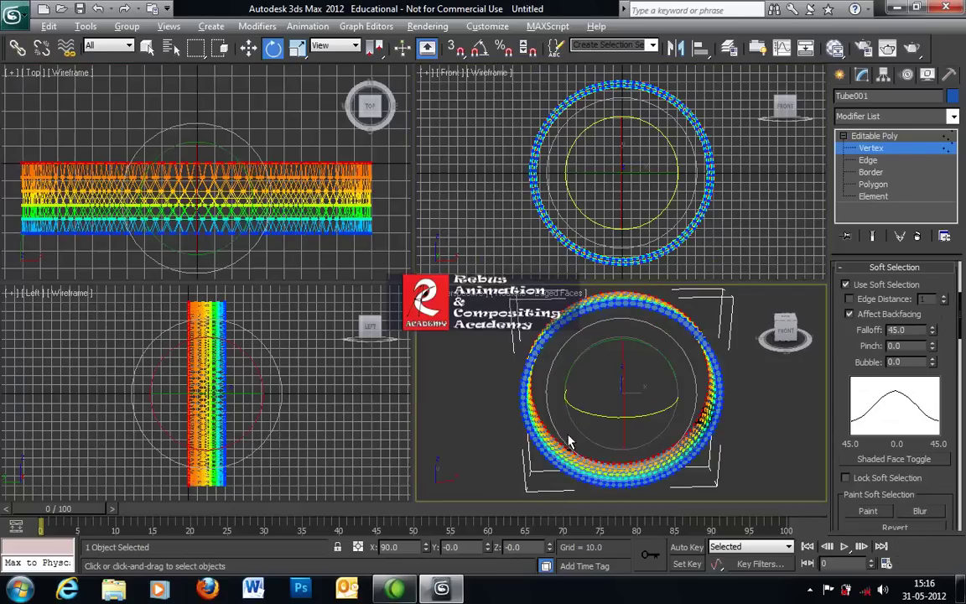
alt+middle_drag(526, 418, 516, 418)
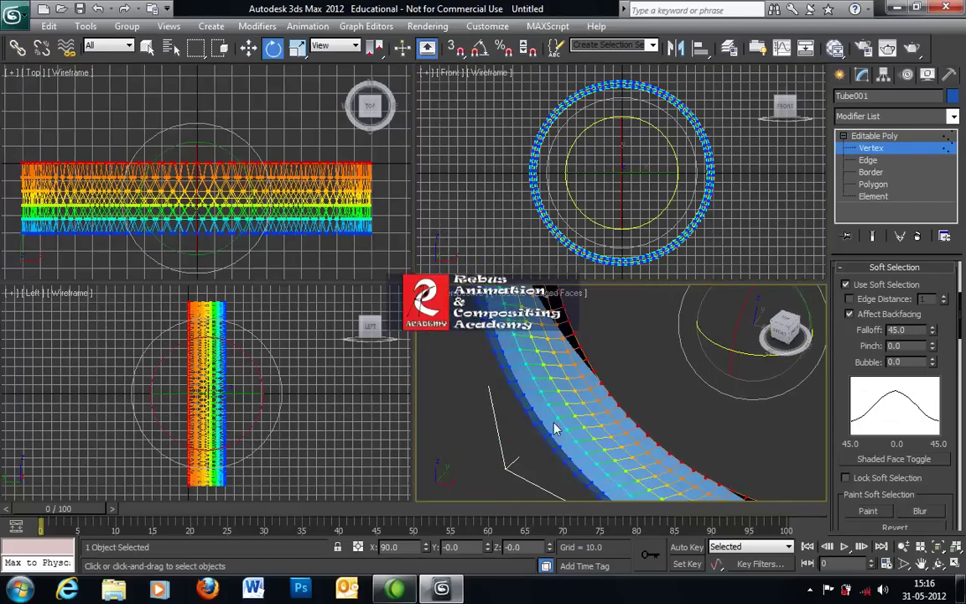
click(897, 7)
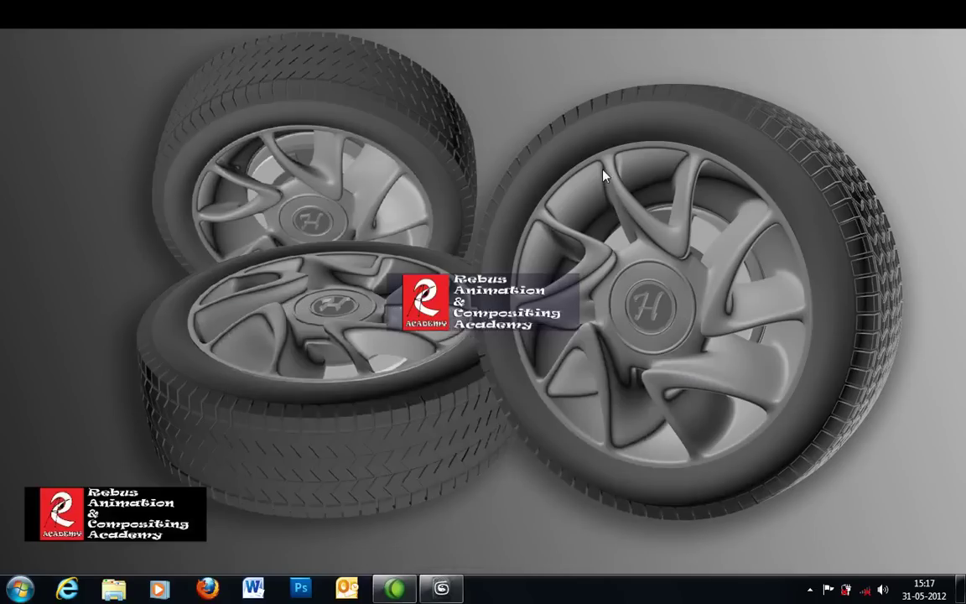
click(441, 588)
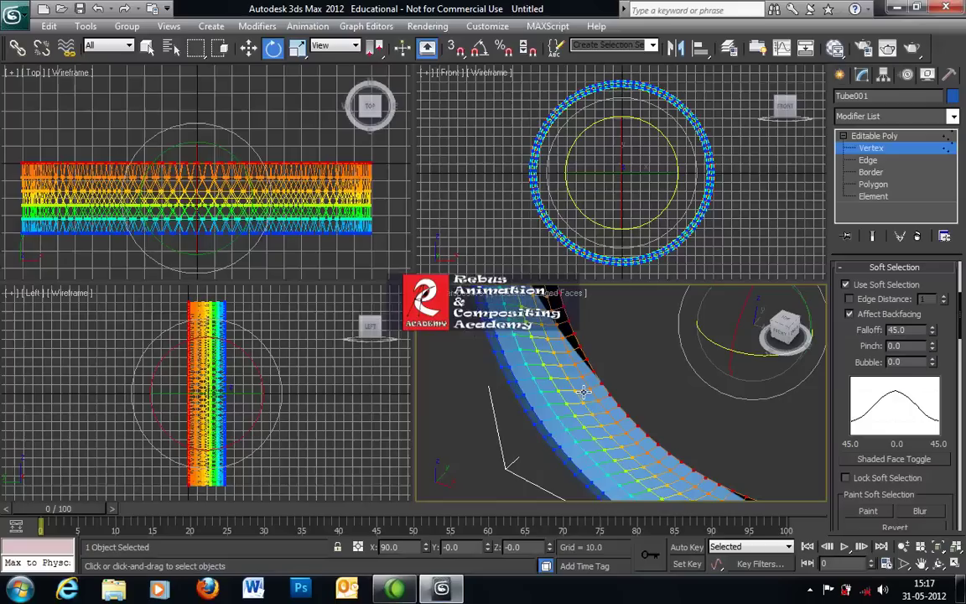
scroll(585, 392, down, 8)
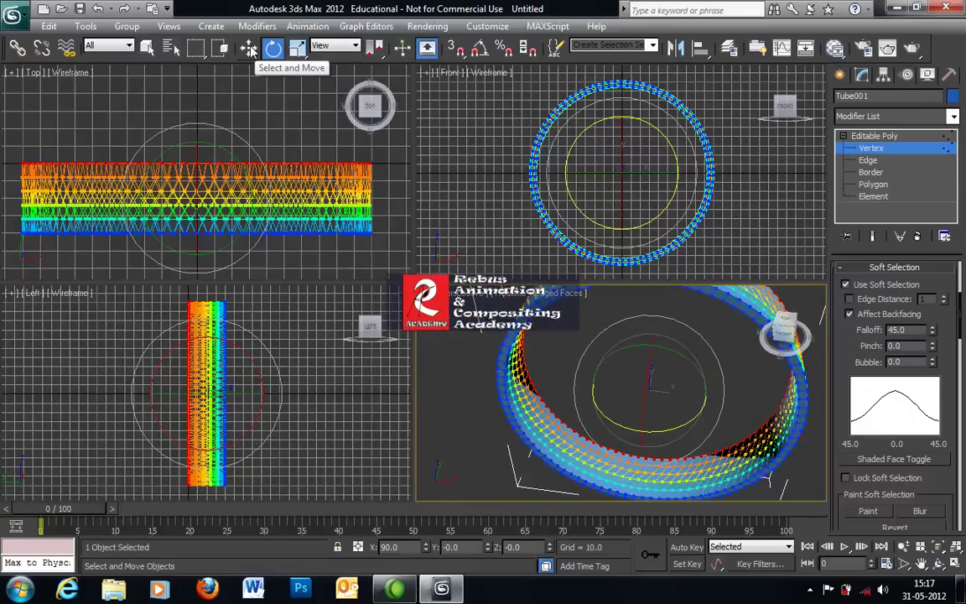
- Scale the soft-selected edge vertices slightly inward in the XY plane of the Front viewport
click(297, 48)
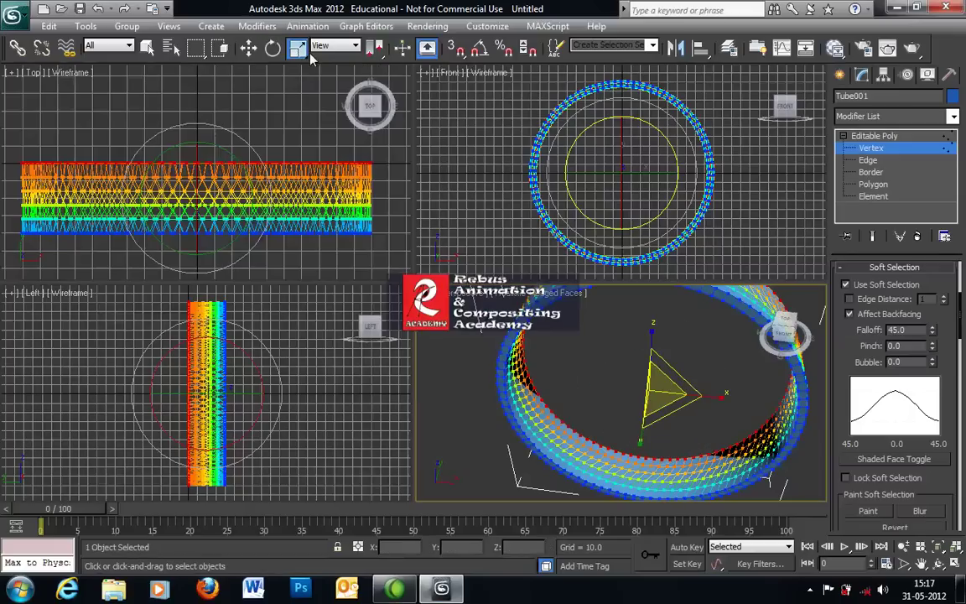
right_click(632, 198)
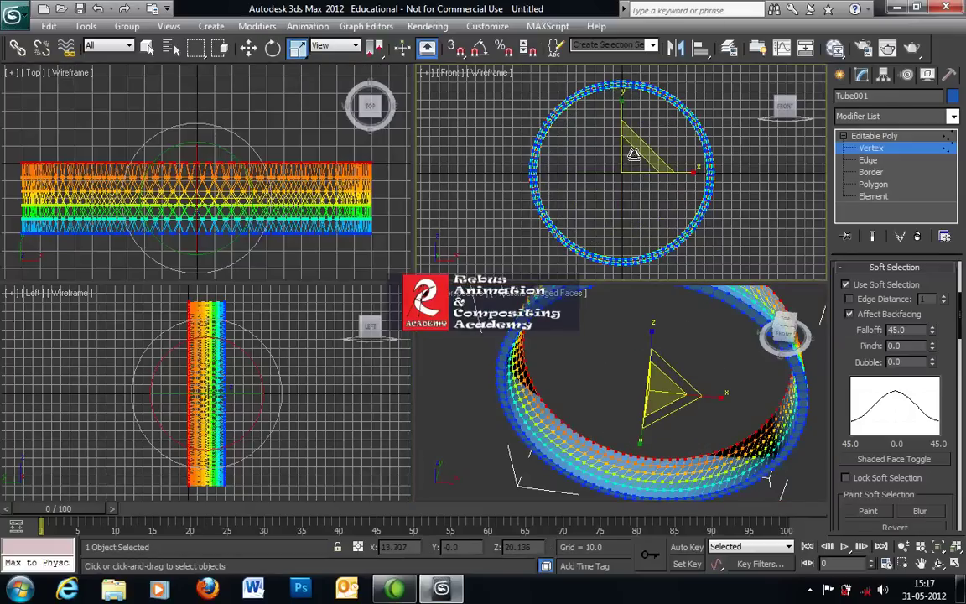
drag(640, 151, 637, 156)
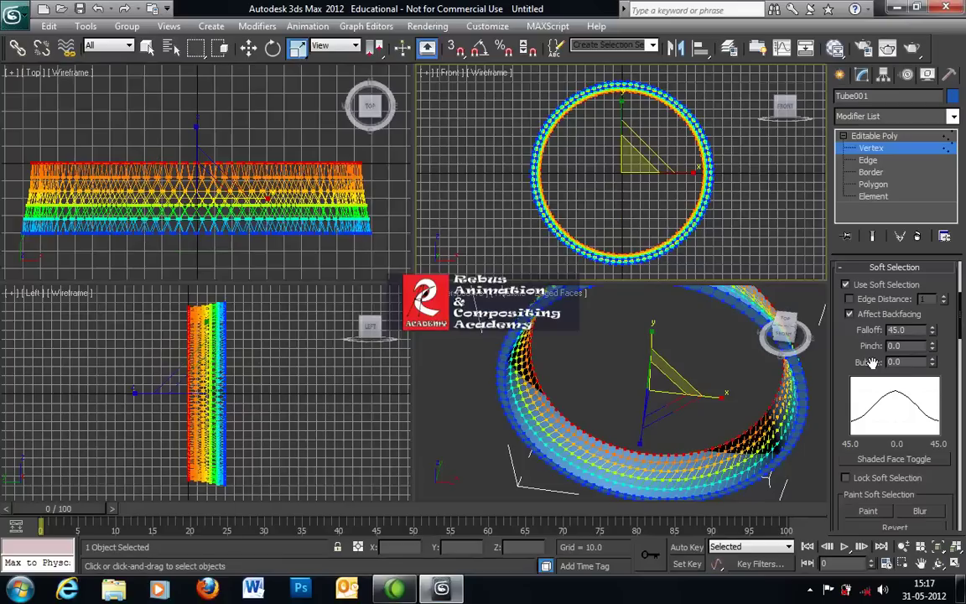
- Set the soft selection falloff to 35 and scale the edge vertices further inward in the Front viewport's XY plane
click(902, 330)
text(35)
key(Return)
drag(640, 156, 643, 173)
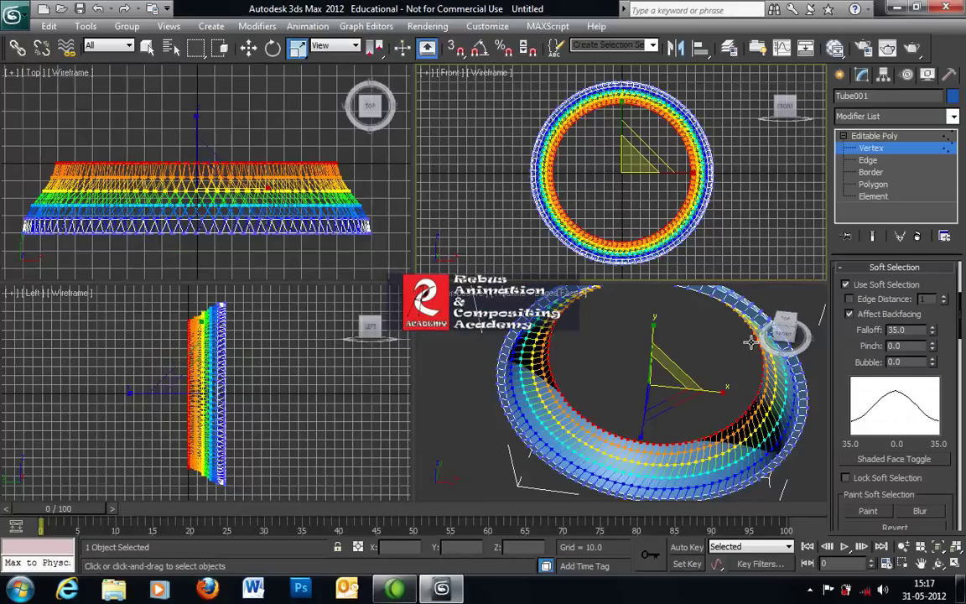
- Set the soft selection falloff to 25 and scale the edge vertices to about 85% in X and Y in the Front viewport
double_click(900, 330)
text(25)
key(Return)
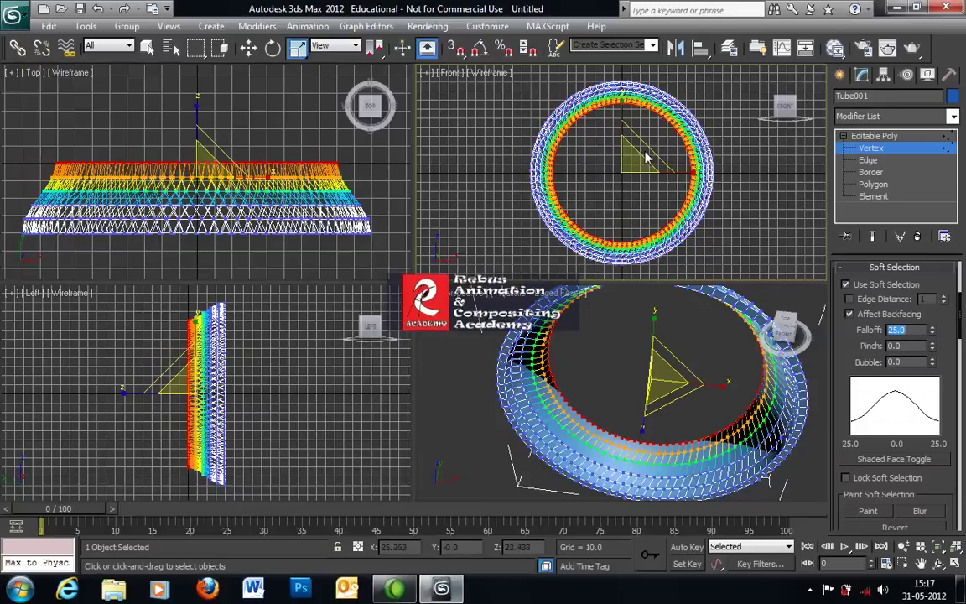
right_click(634, 208)
click(428, 160)
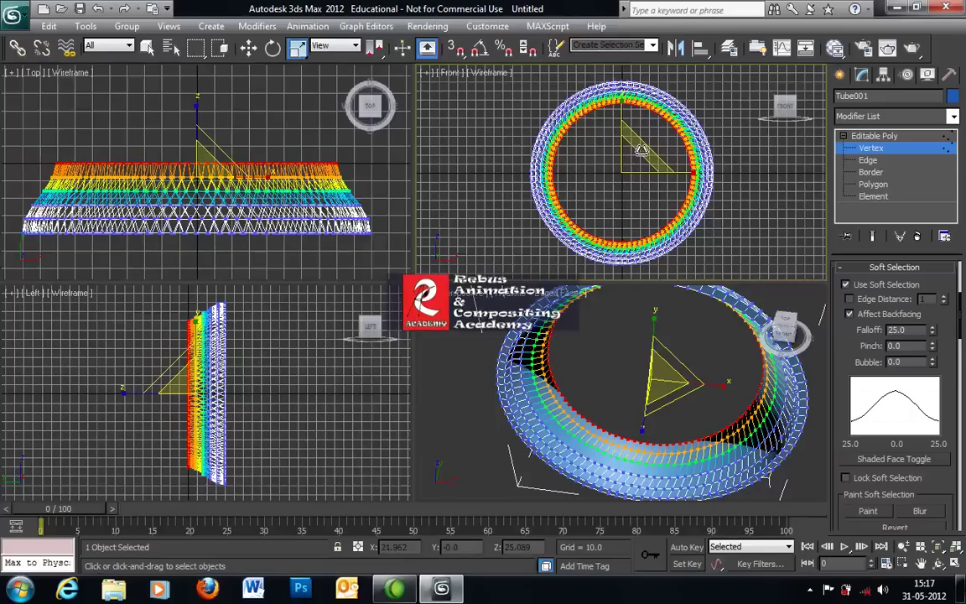
drag(640, 149, 636, 165)
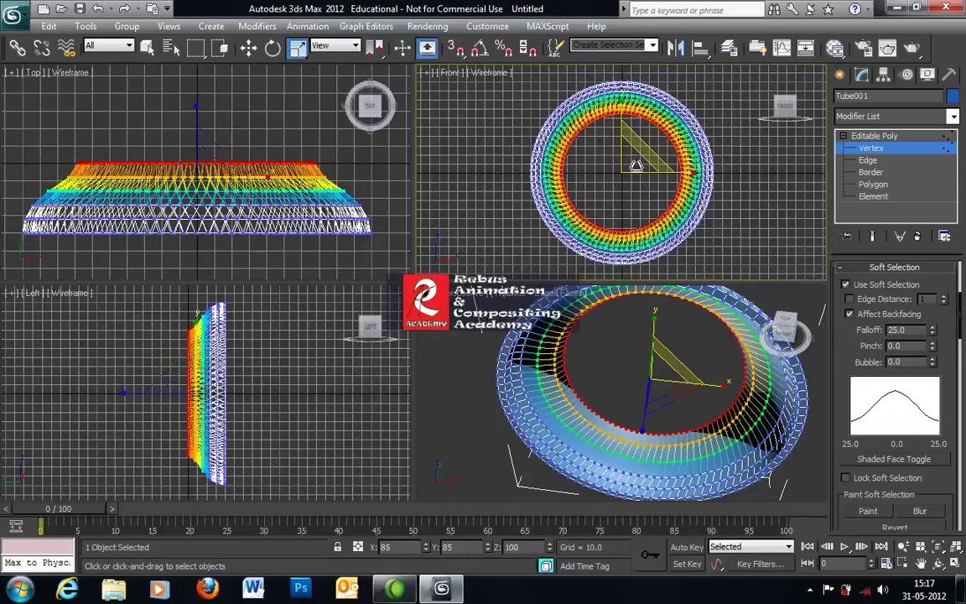
- Set the soft selection falloff to 15 and scale the edge vertices further inward in the Front viewport's XY plane
double_click(909, 330)
text(1)
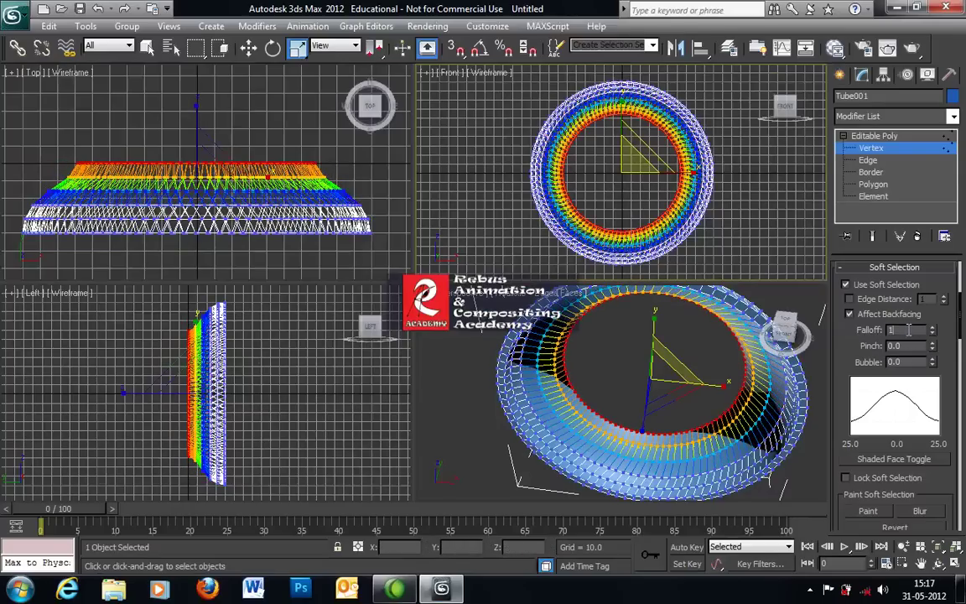
text(5)
key(Return)
right_click(637, 211)
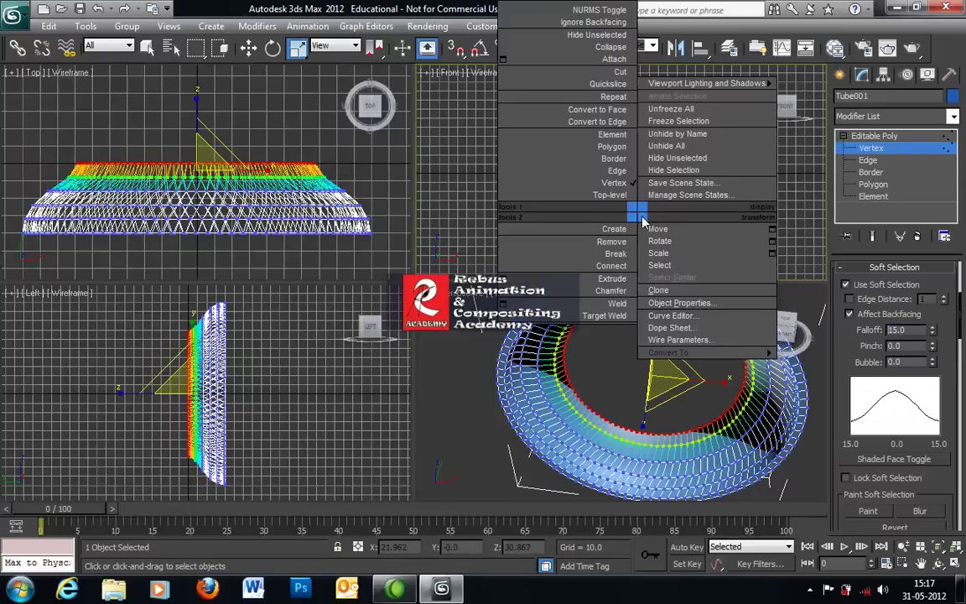
click(509, 187)
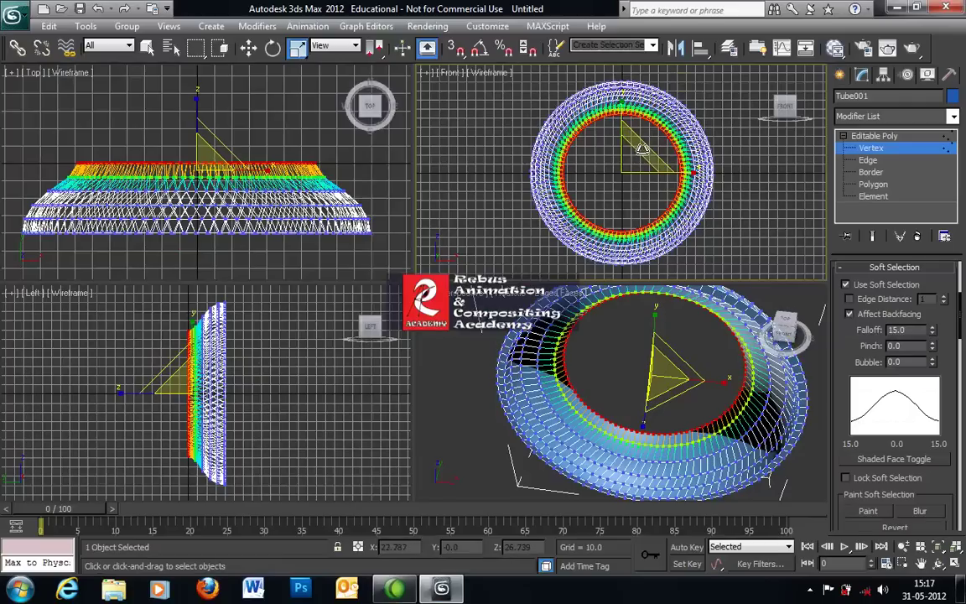
drag(641, 156, 579, 159)
- Turn off soft selection and move the edge vertices slightly back toward the tube along Y in the Top viewport
click(248, 48)
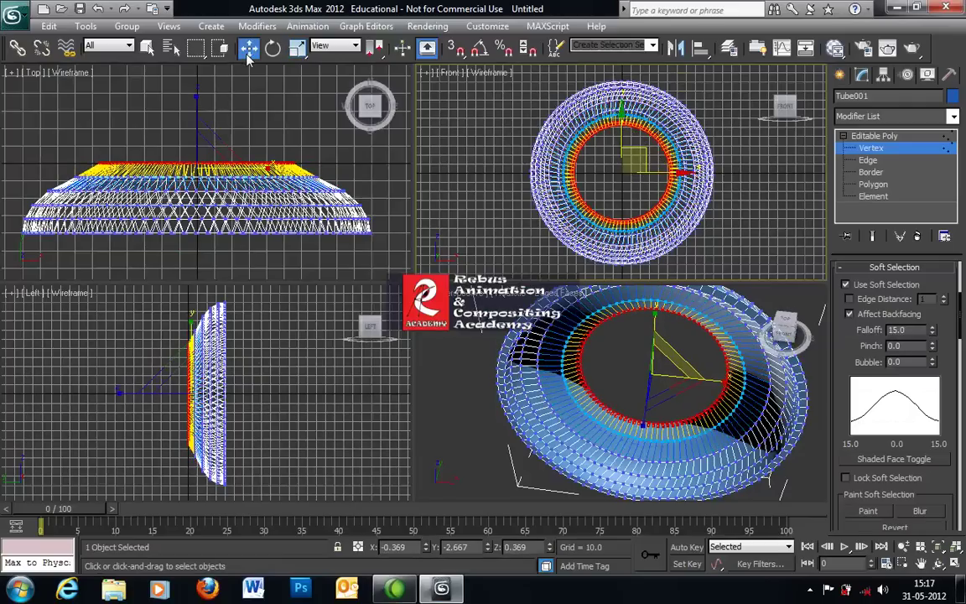
right_click(181, 145)
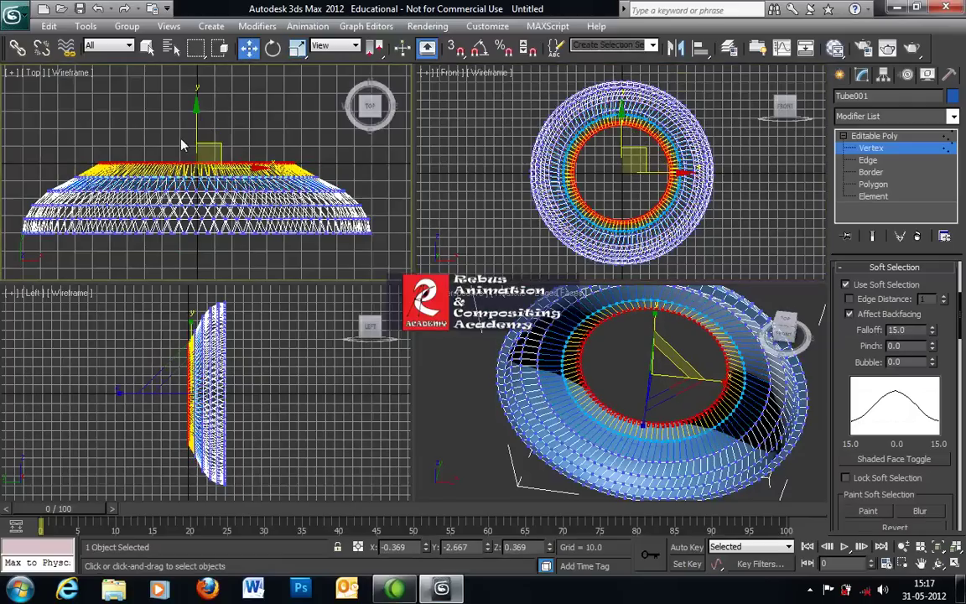
click(845, 285)
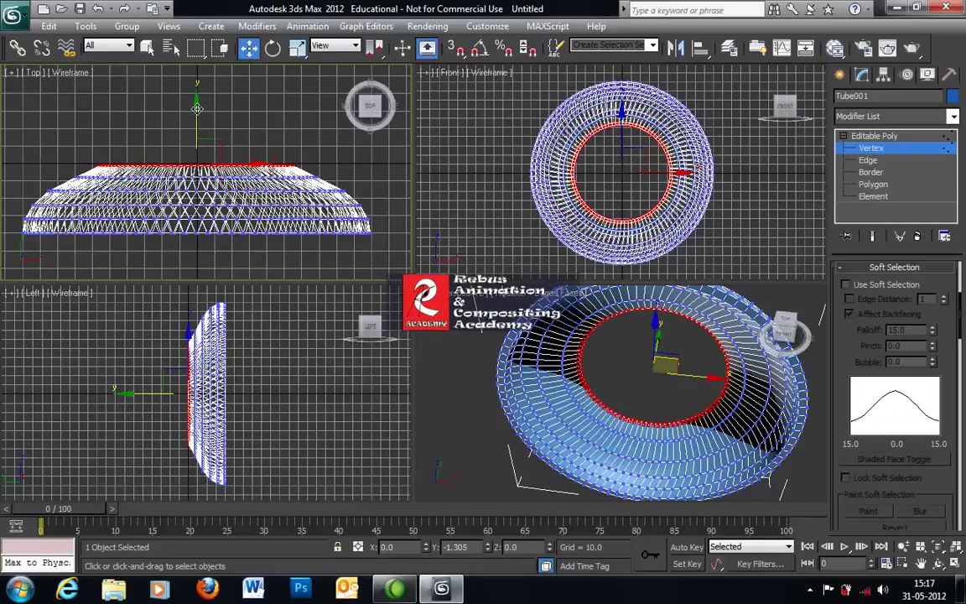
drag(197, 110, 197, 115)
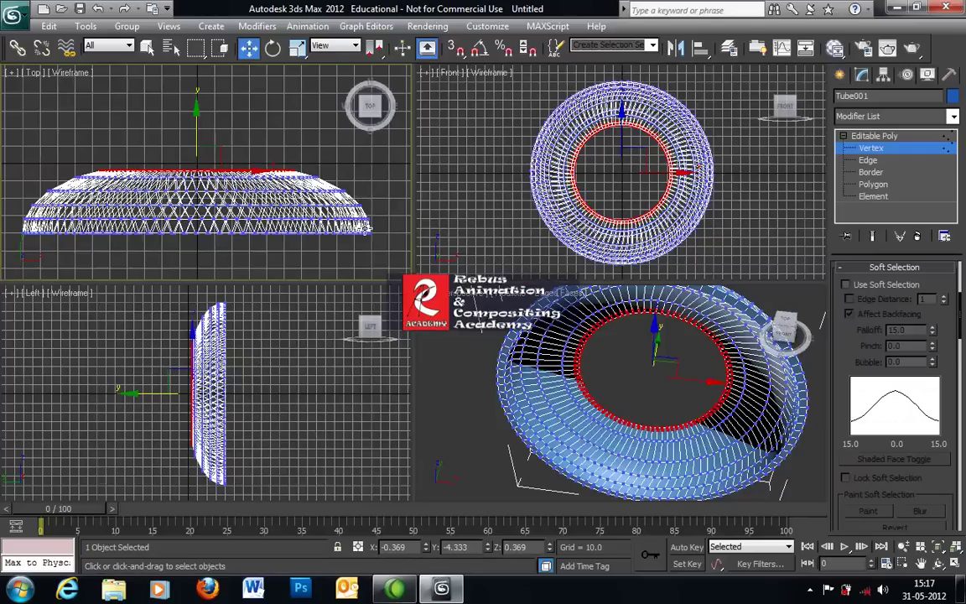
- Orbit the Perspective view to face the tyre's opening, render it to inspect the rounded shape, and close the render
alt+middle_drag(603, 404, 664, 382)
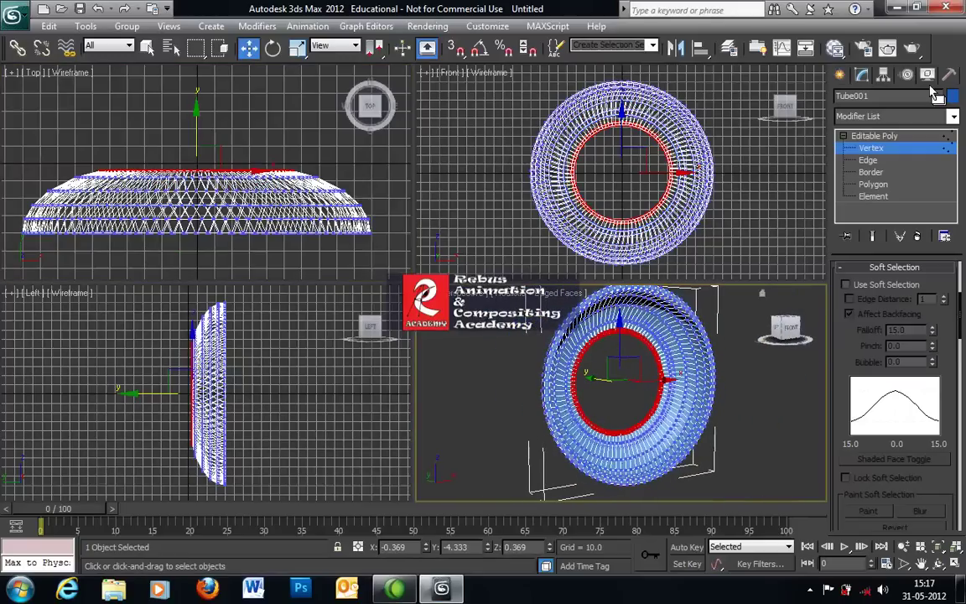
click(914, 51)
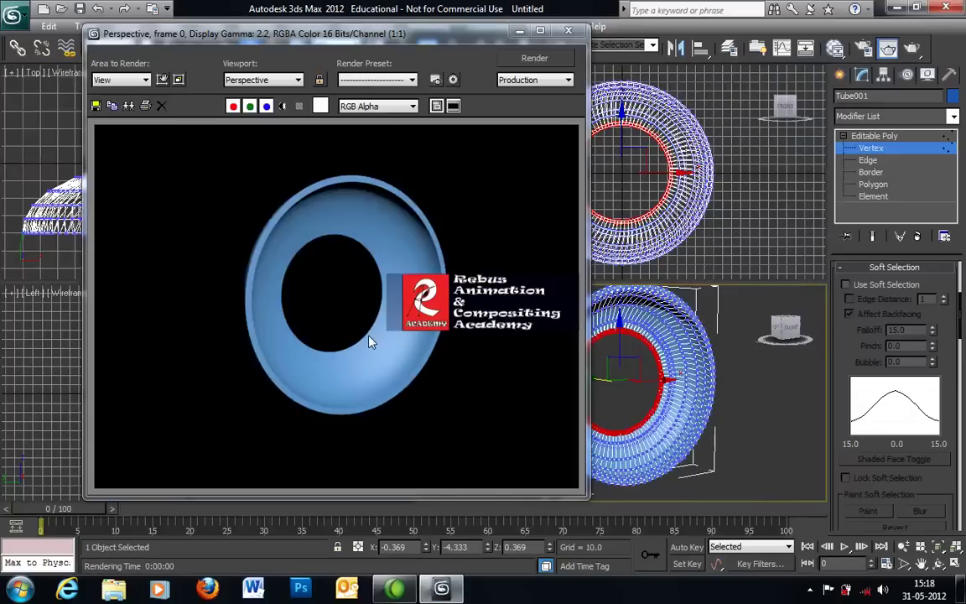
click(568, 33)
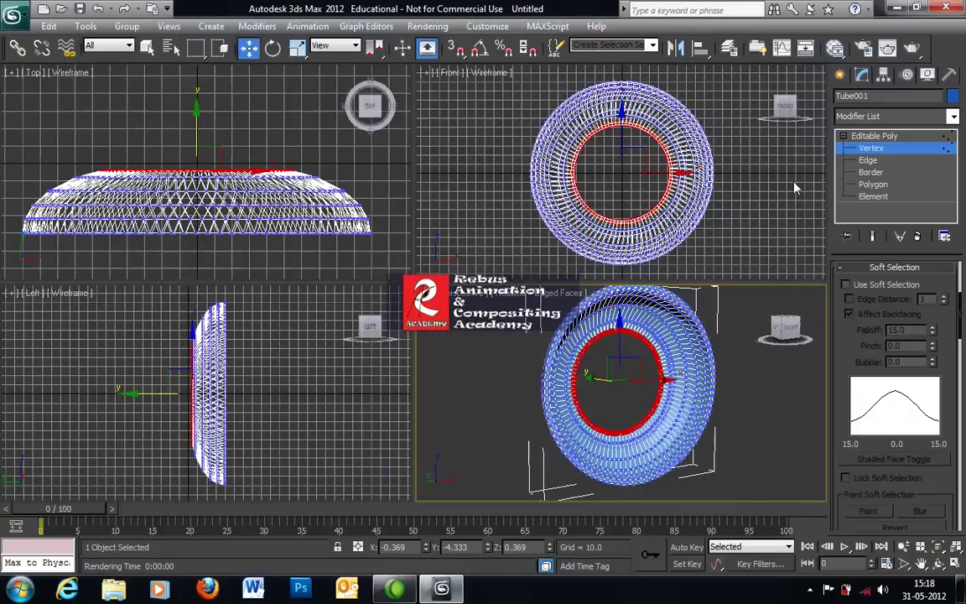
- Select the full edge loop around the tyre's inner opening and convert it to a vertex selection
click(868, 160)
scroll(630, 178, up, 6)
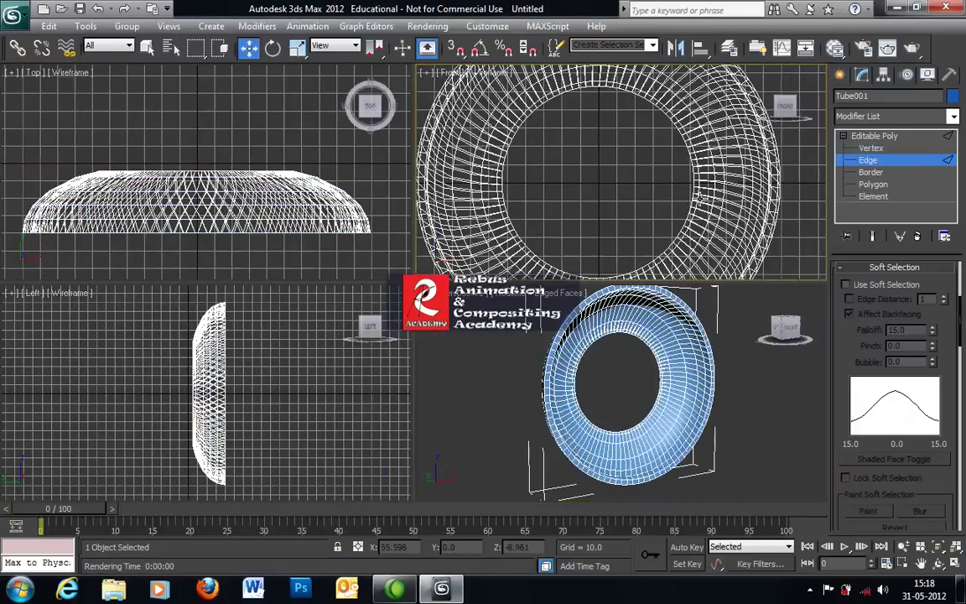
scroll(688, 199, down, 2)
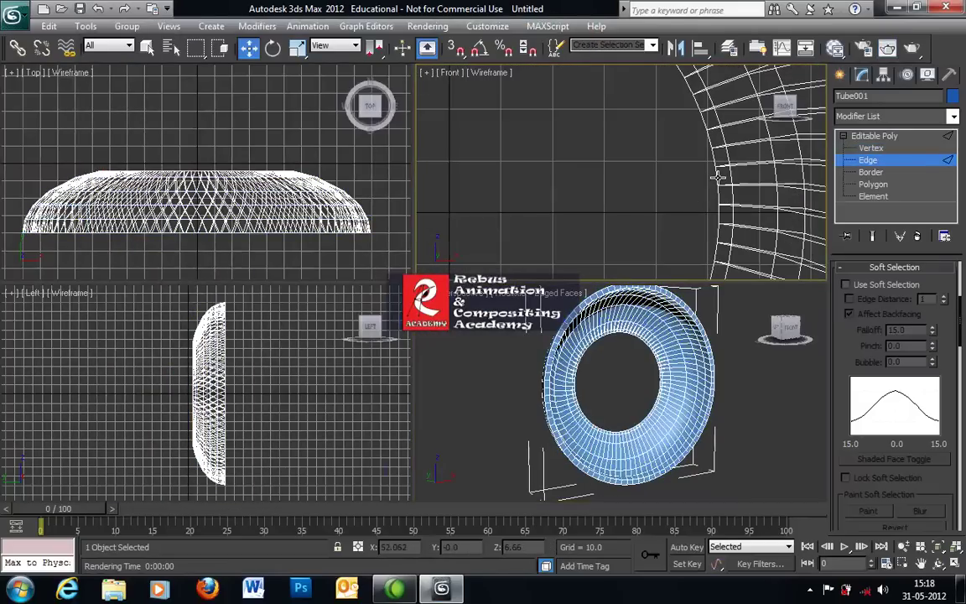
click(717, 146)
click(876, 267)
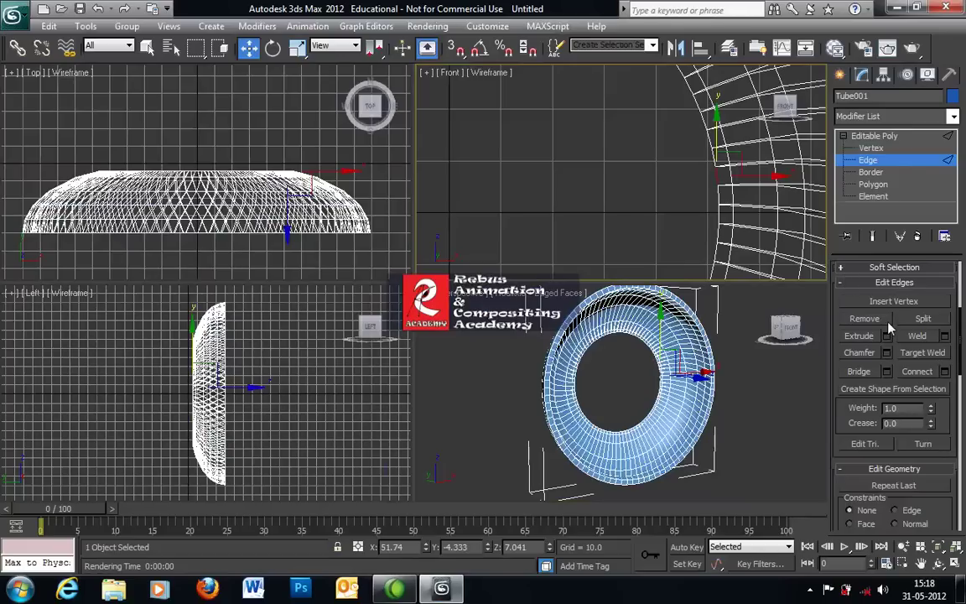
drag(840, 302, 841, 474)
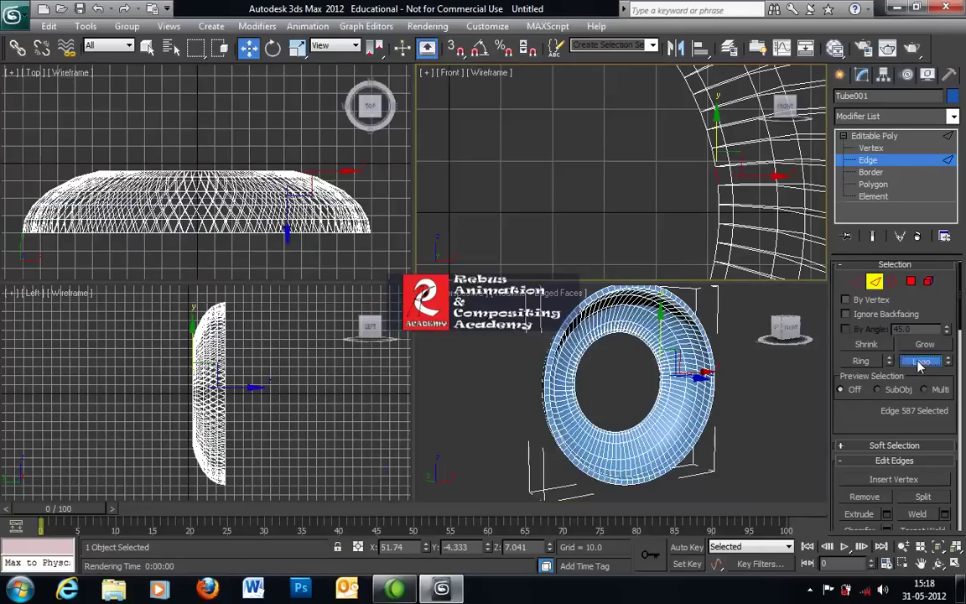
click(920, 361)
scroll(694, 155, down, 3)
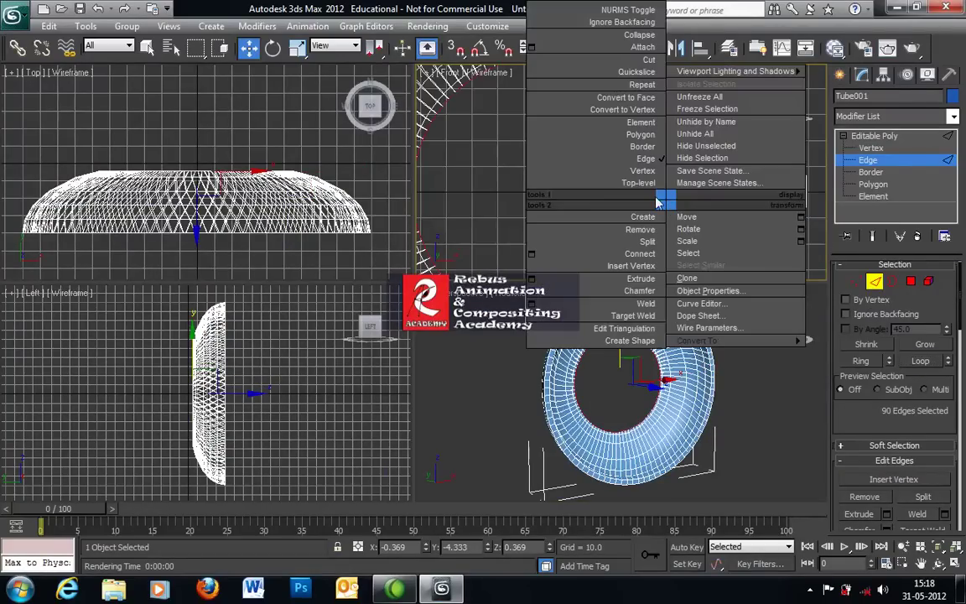
click(621, 110)
- Scale the inner loop's vertices very slightly outward in the XY plane of the Front viewport
middle_drag(515, 172, 538, 160)
scroll(541, 175, down, 2)
key(r)
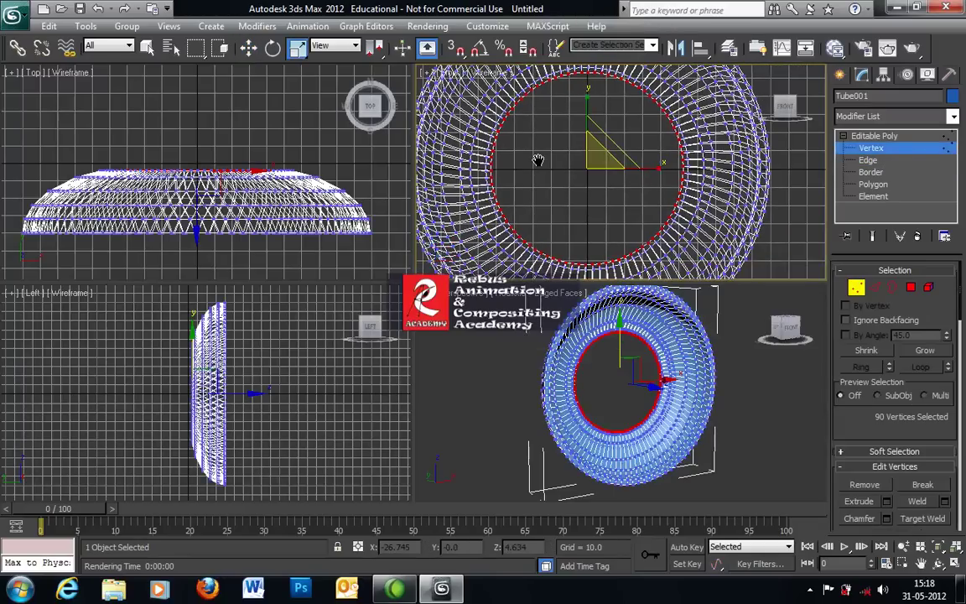
scroll(539, 160, up, 5)
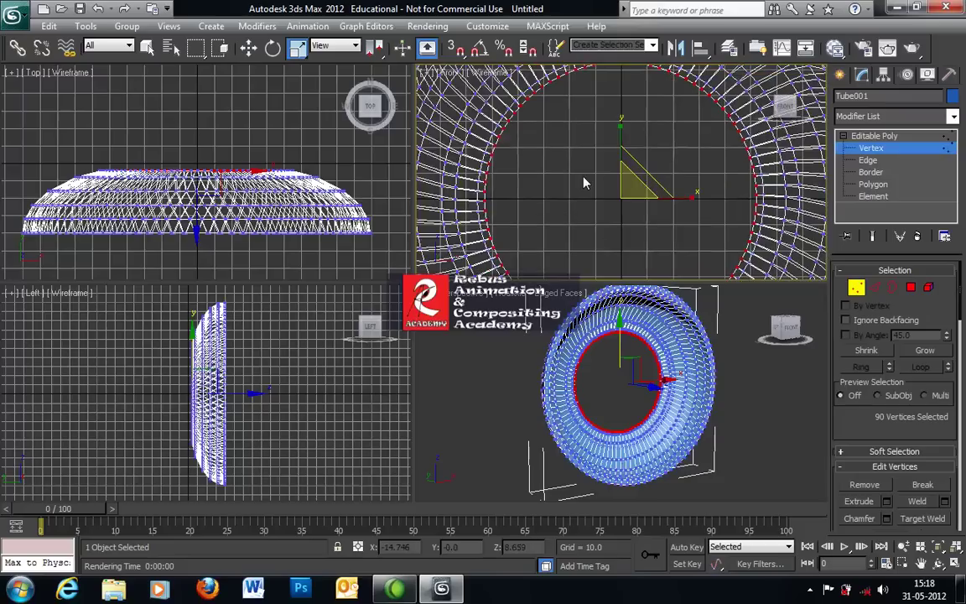
middle_drag(606, 178, 602, 190)
drag(632, 190, 635, 187)
- Move the inner loop's vertices along Y into the tyre in the Top viewport, to a Y position of about -7.857
middle_click(240, 133)
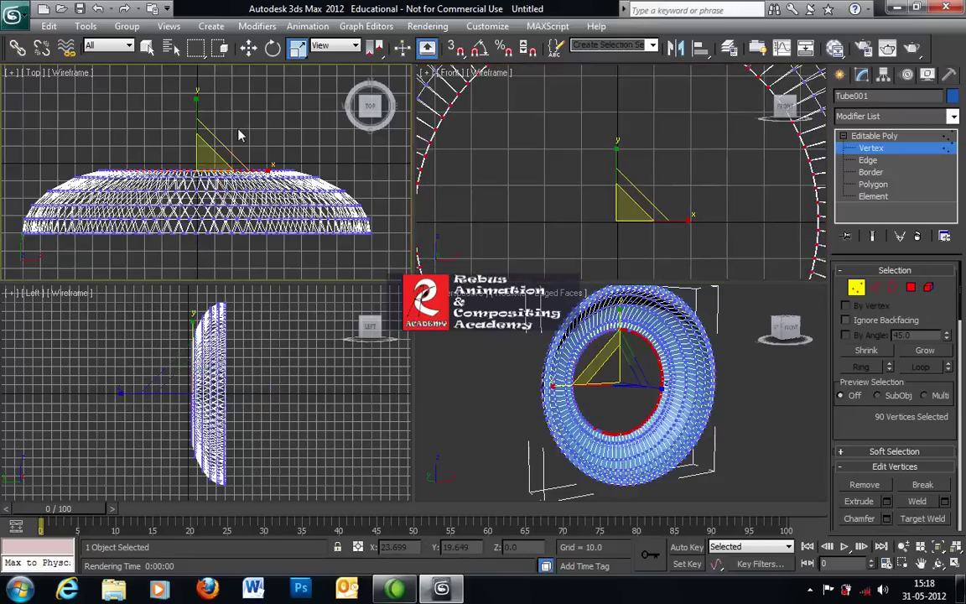
click(245, 49)
middle_drag(226, 147, 240, 134)
scroll(240, 133, up, 2)
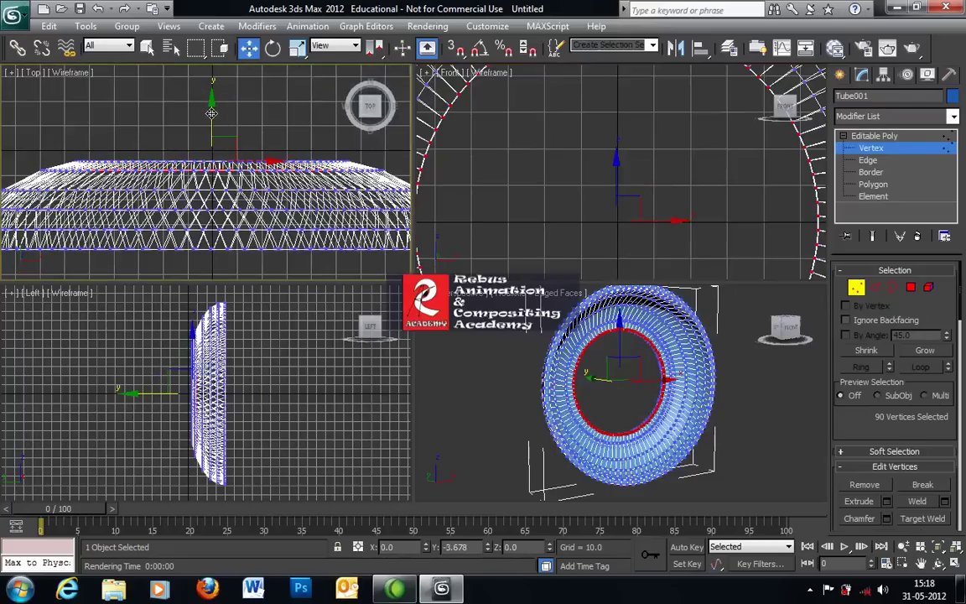
scroll(208, 164, up, 3)
drag(212, 113, 217, 111)
- Render the Perspective view from a more angled side to check the inner rim, and close the render
mouse_move(621, 403)
middle_down()
mouse_move(594, 399)
mouse_move(617, 412)
mouse_move(631, 406)
middle_up()
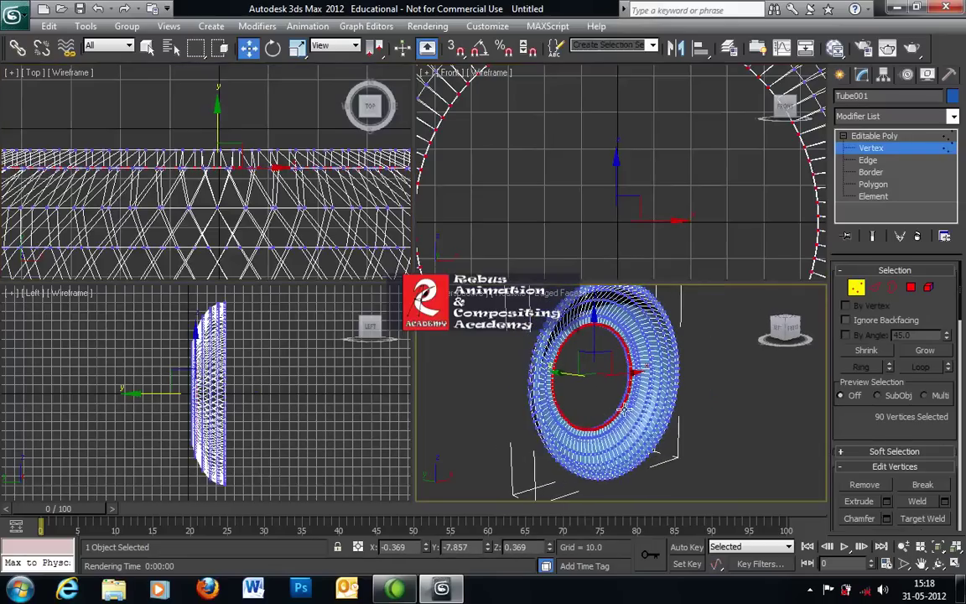
click(912, 48)
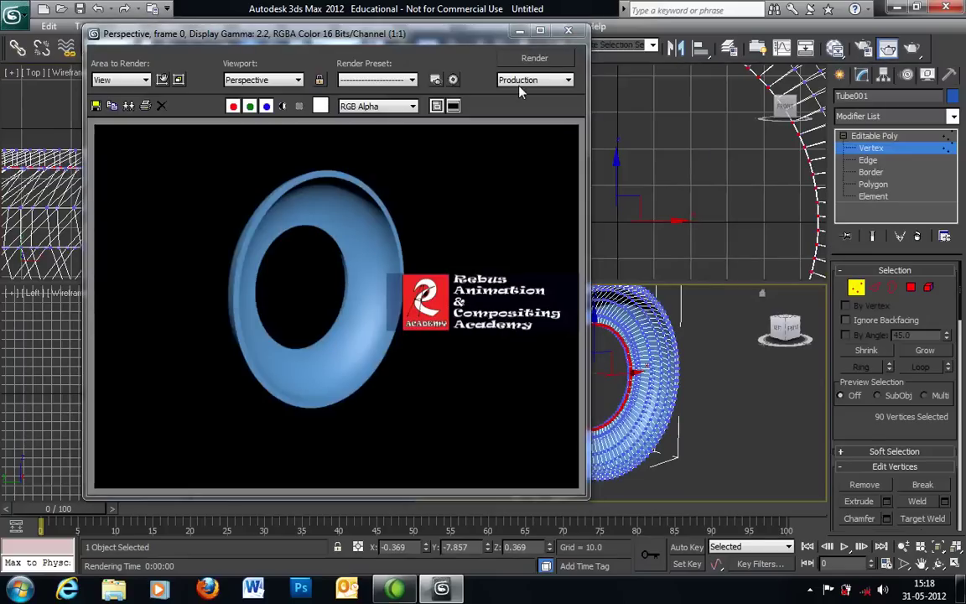
click(569, 30)
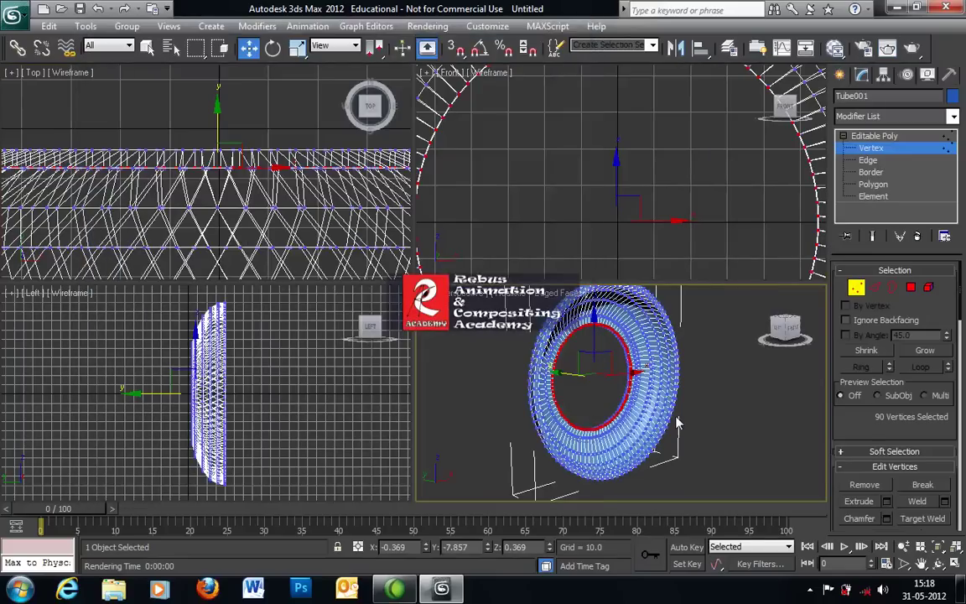
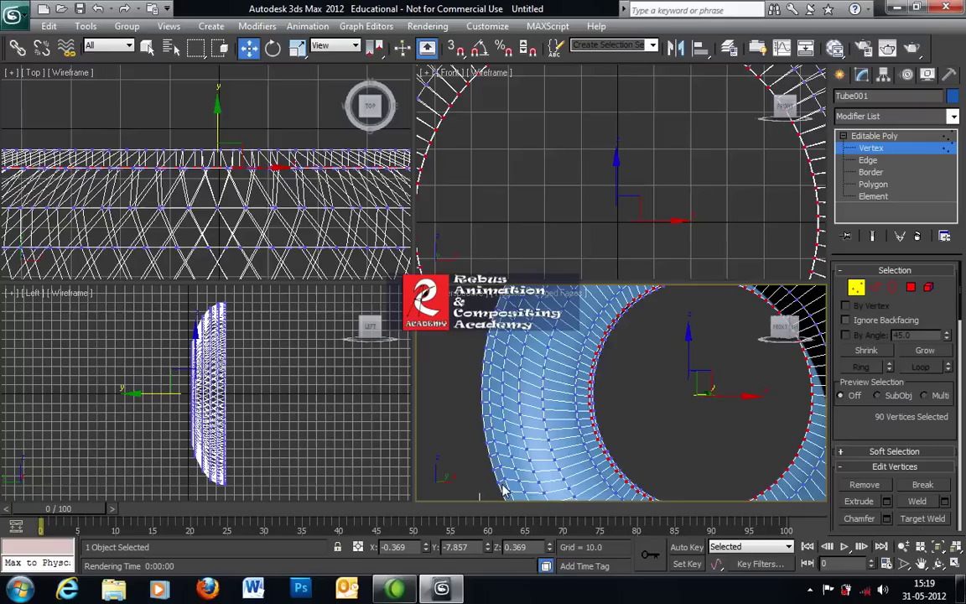
- Switch the tyre mesh to polygon editing and display the Front viewport shaded with edged faces
click(911, 289)
alt+middle_drag(545, 327, 553, 260)
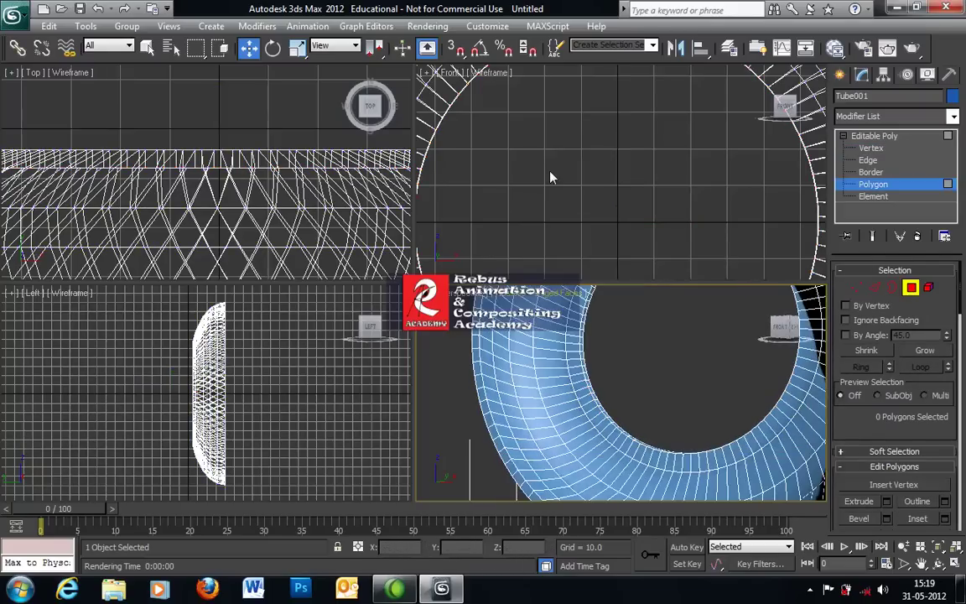
scroll(562, 183, down, 3)
scroll(583, 184, up, 4)
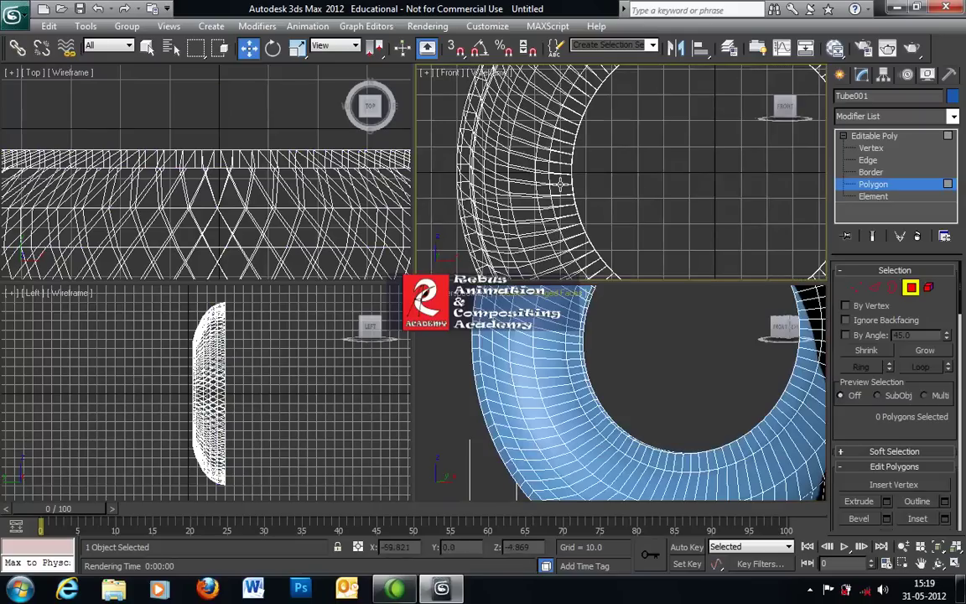
key(F3)
middle_drag(541, 179, 512, 186)
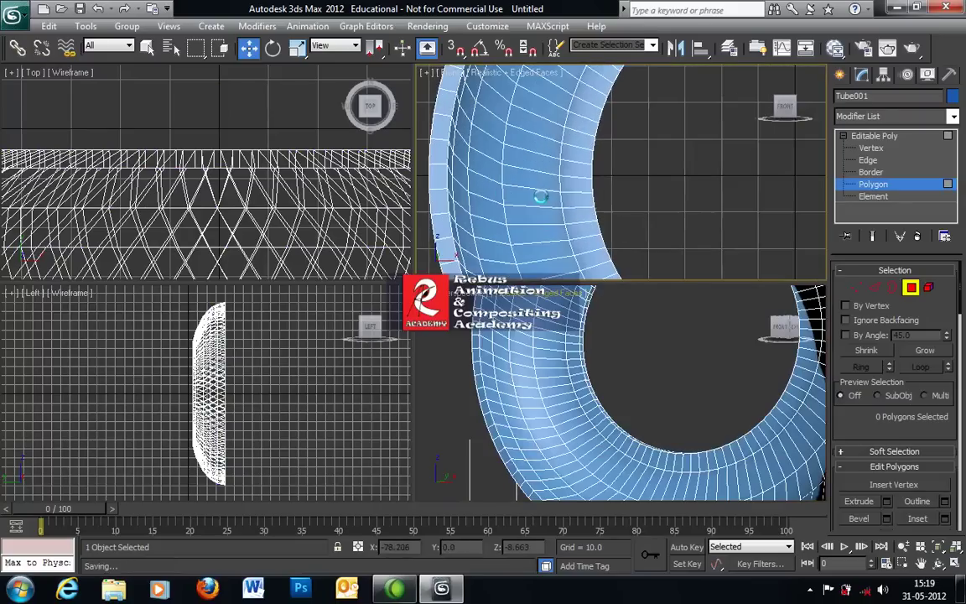
- Select a radial strip of four adjoining polygons across the left side of the tyre wall in the Front viewport
click(449, 181)
ctrl+click(480, 192)
ctrl+click(515, 205)
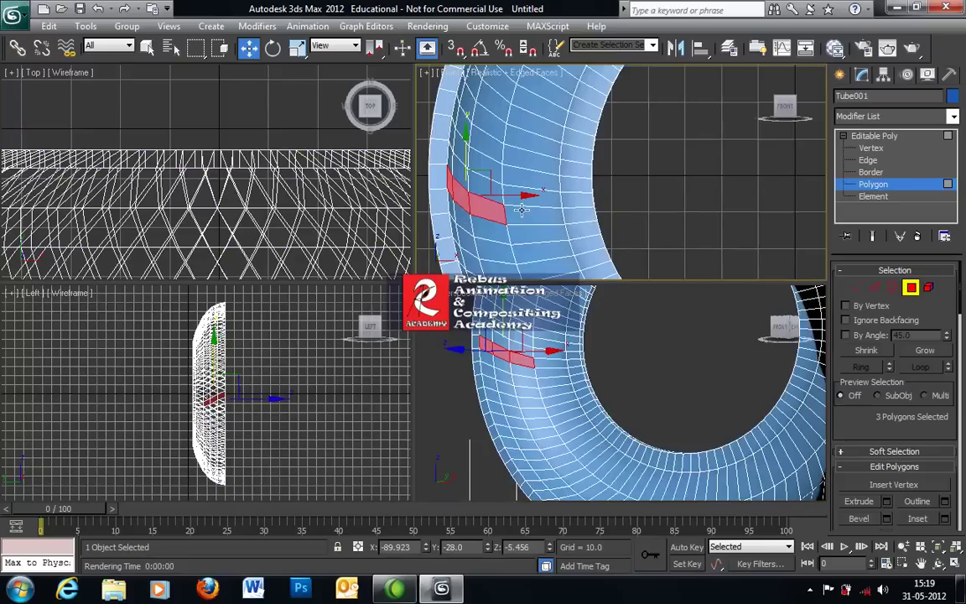
ctrl+click(557, 213)
- Add a second radial strip of four polygons, higher on the tyre's left side, to the selection in the Perspective viewport
scroll(670, 161, down, 4)
middle_drag(670, 161, 620, 185)
scroll(620, 183, down, 2)
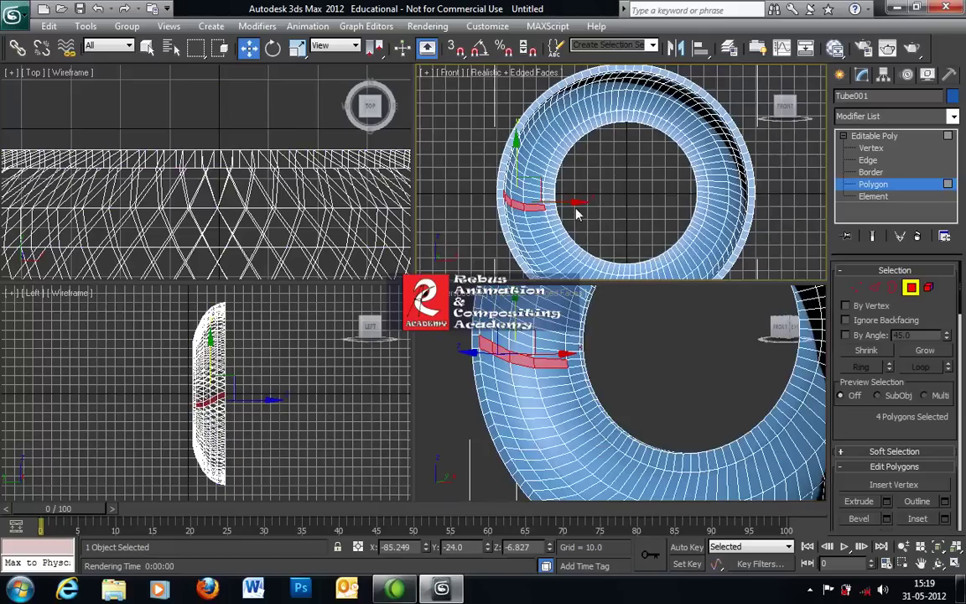
alt+middle_drag(565, 312, 547, 398)
scroll(584, 361, up, 3)
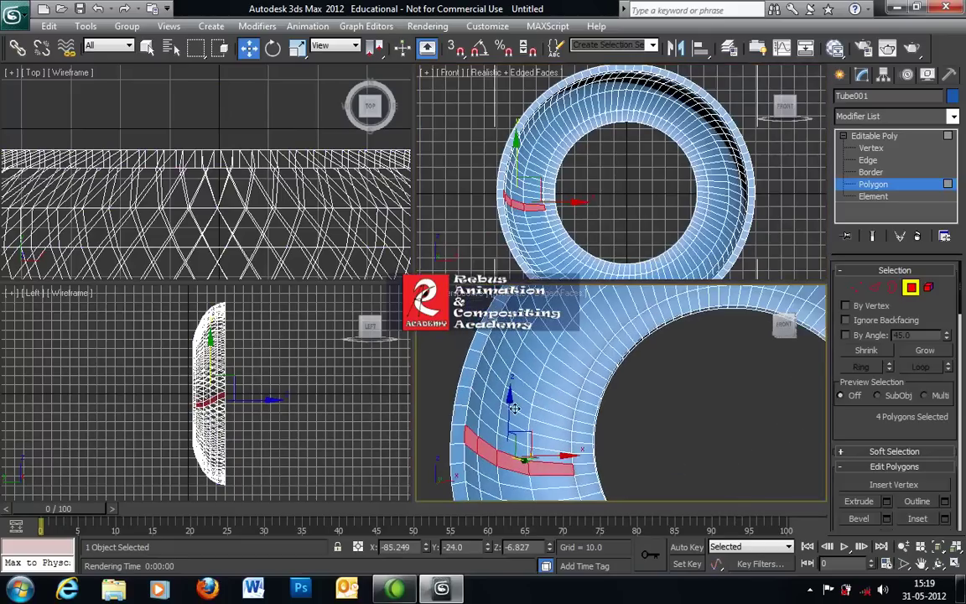
middle_drag(492, 411, 466, 444)
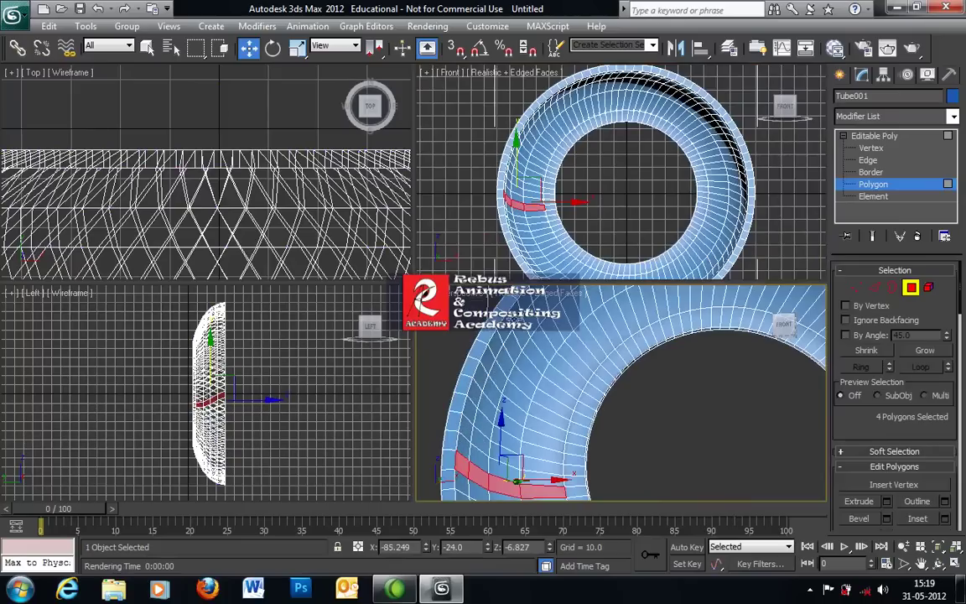
ctrl+click(515, 318)
ctrl+click(524, 337)
ctrl+click(540, 361)
ctrl+click(575, 388)
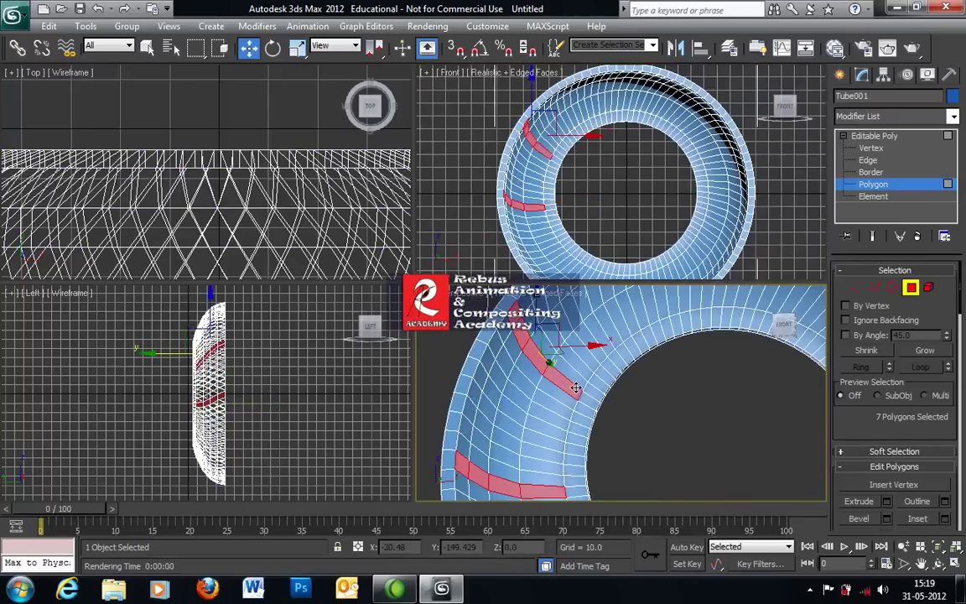
- Add a third radial strip of four polygons near the top of the tyre wall, spaced like the previous strips
middle_drag(576, 387, 552, 445)
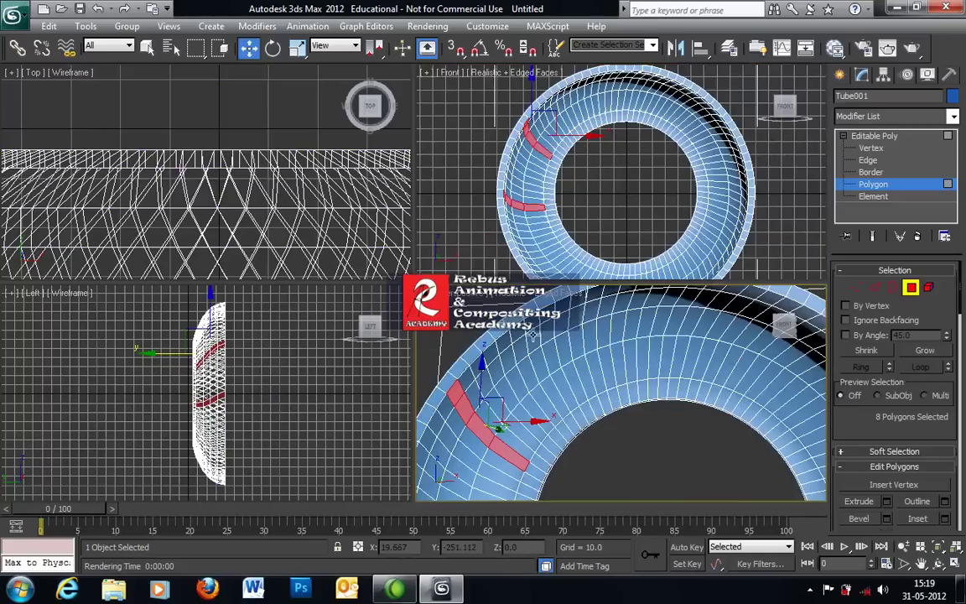
ctrl+click(579, 318)
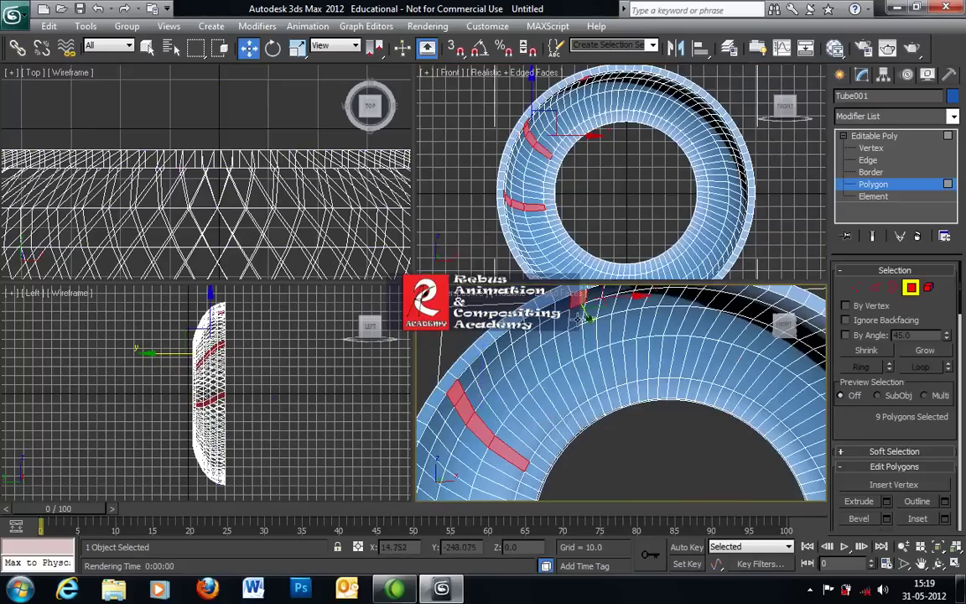
ctrl+click(582, 331)
ctrl+click(587, 356)
ctrl+click(593, 382)
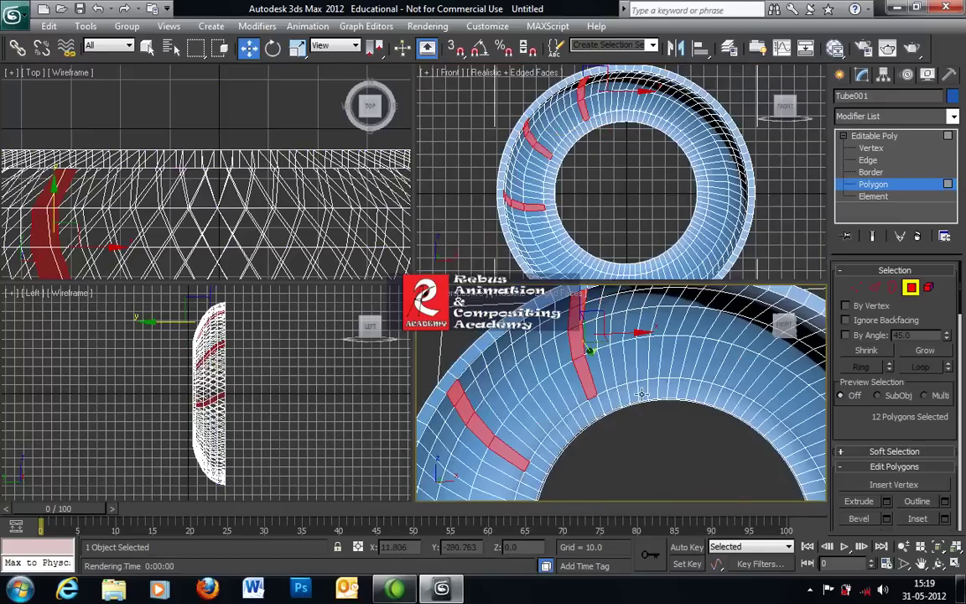
key(z)
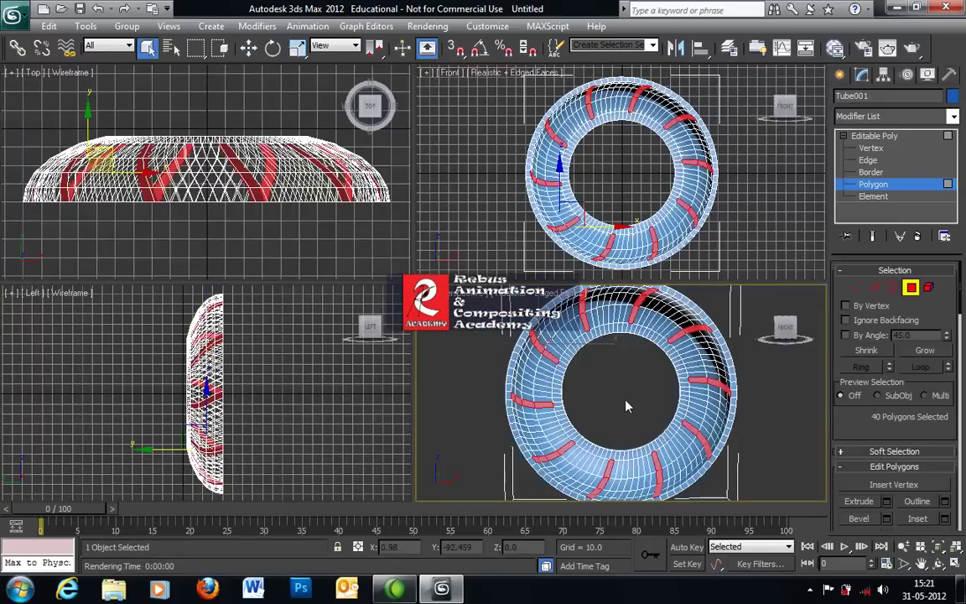
- Extrude the selected polygon strips by about 22.5 to start the wheel's spokes
click(888, 504)
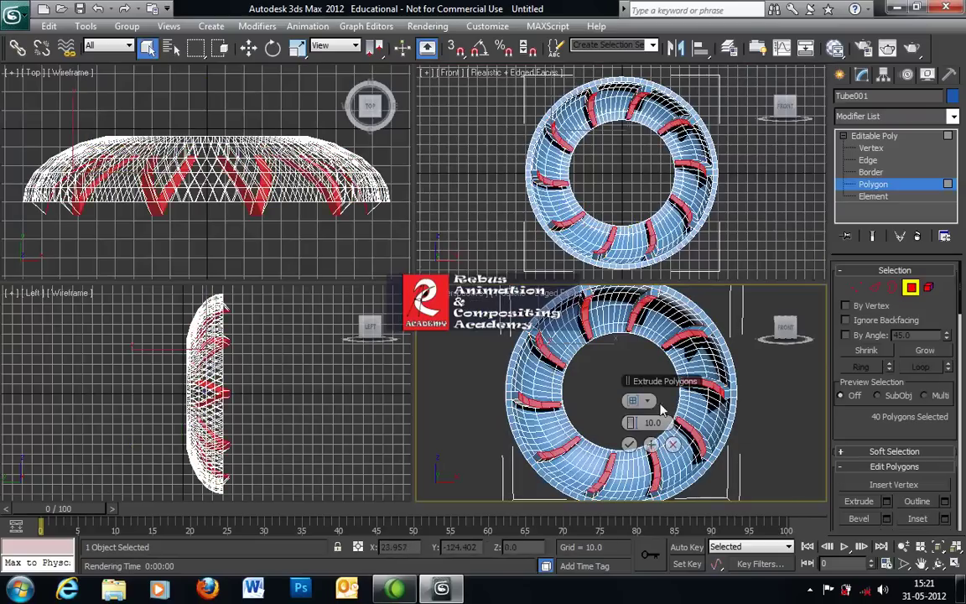
drag(635, 422, 635, 422)
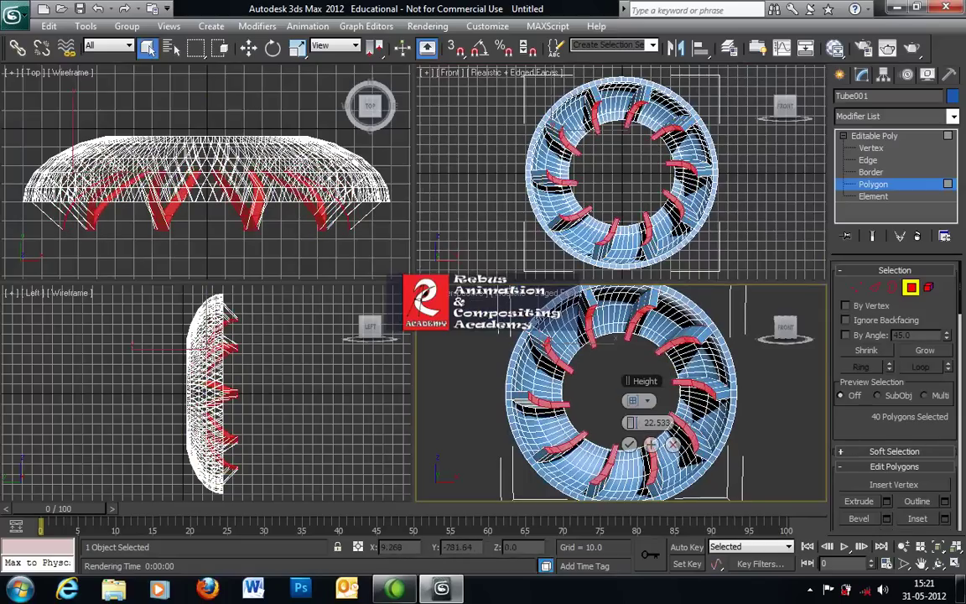
click(630, 444)
- Move the extruded strips slightly along positive Y in the Top viewport and rotate them about 11 degrees in the Front viewport
click(249, 48)
click(161, 203)
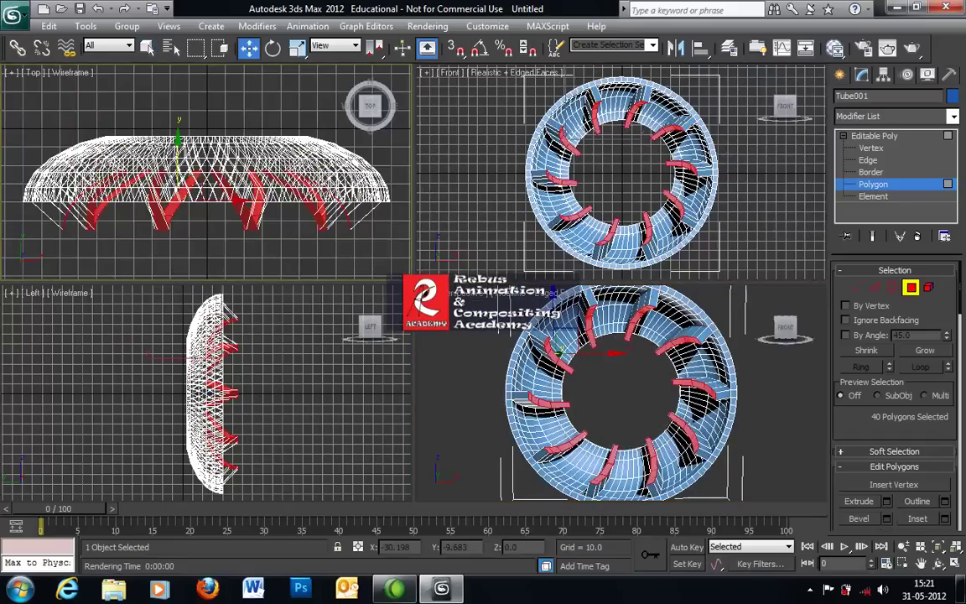
drag(178, 142, 178, 134)
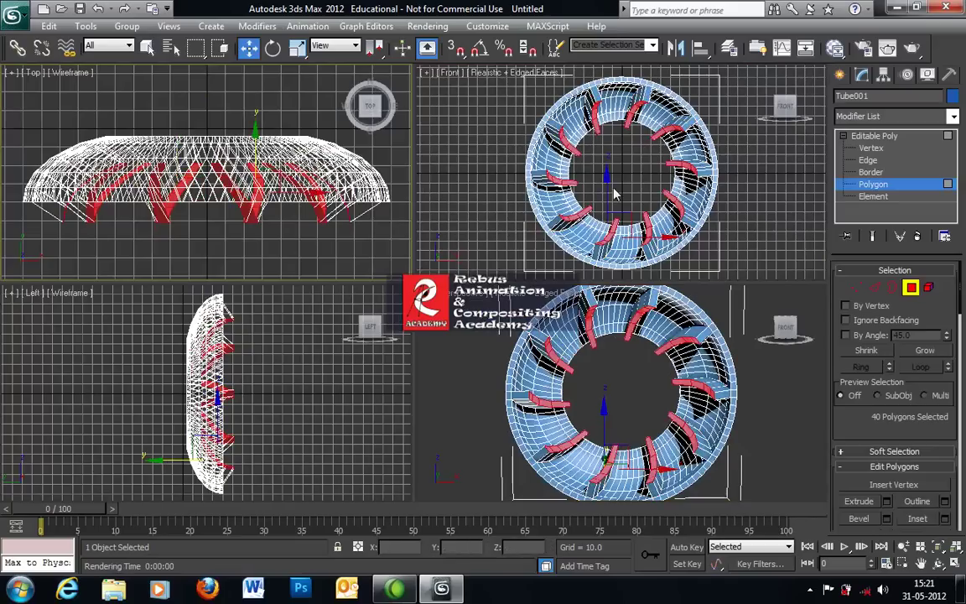
right_click(633, 168)
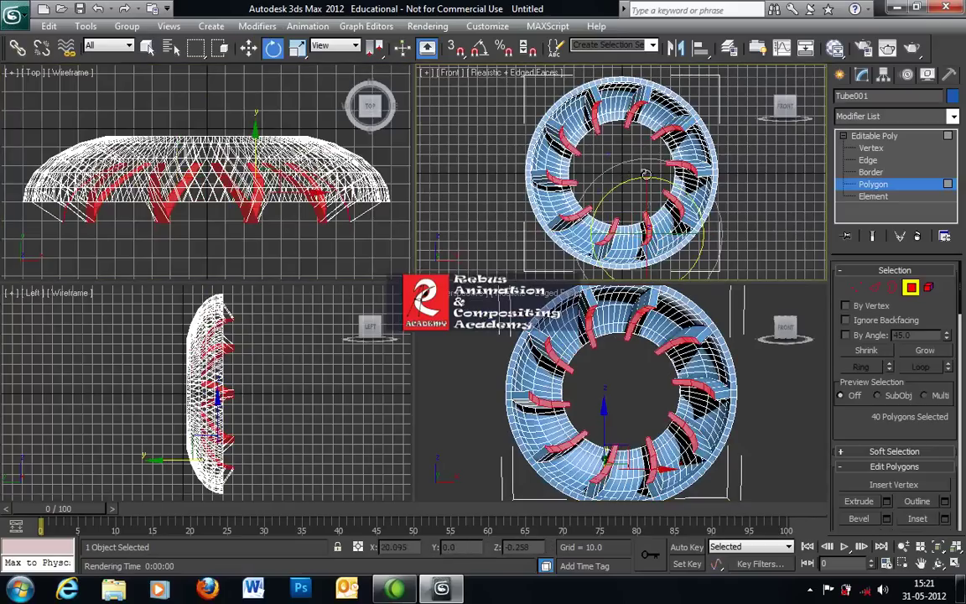
key(e)
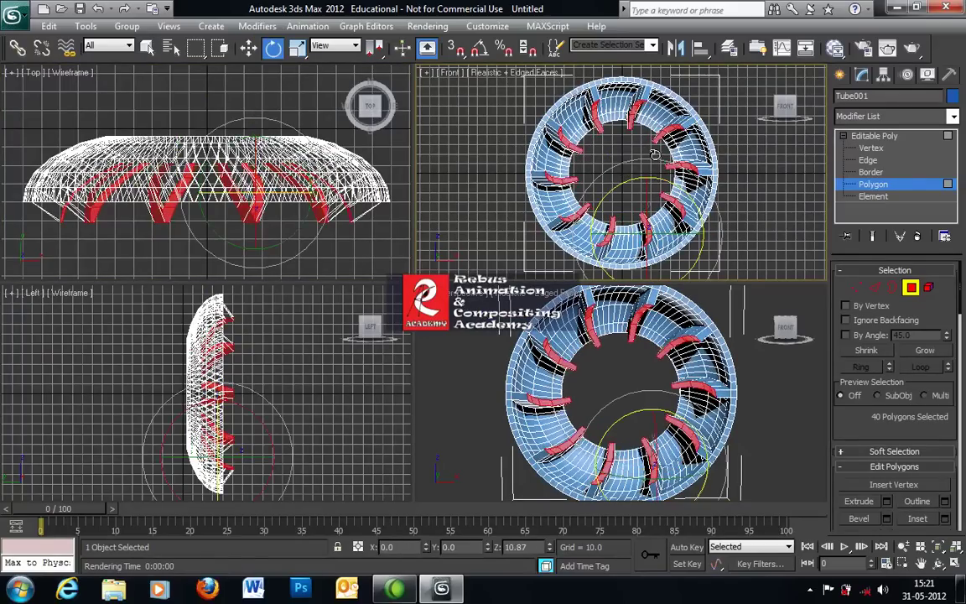
- Extrude the selected spoke ends again by about 34.3 toward the wheel's centre
click(886, 501)
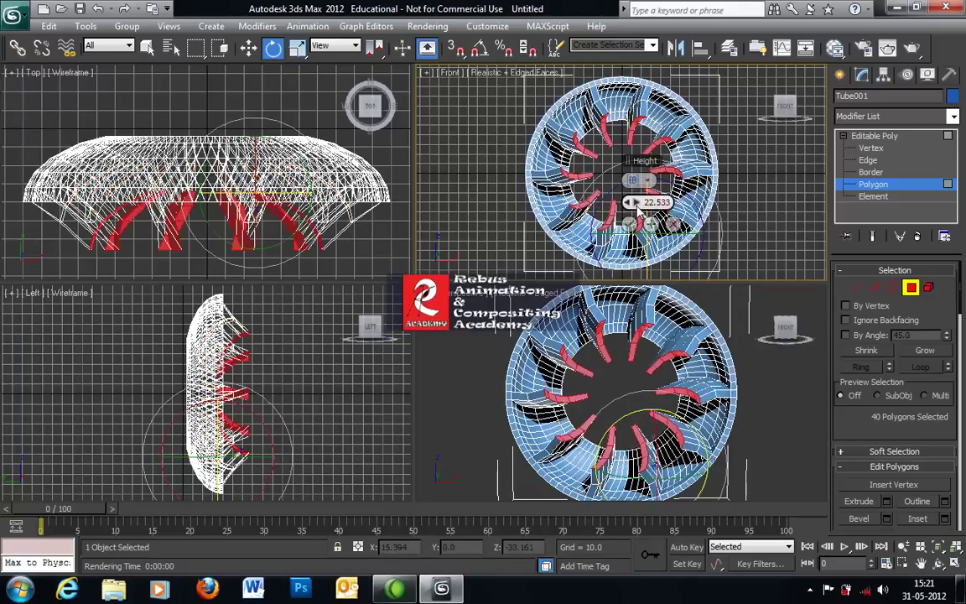
drag(636, 204, 636, 221)
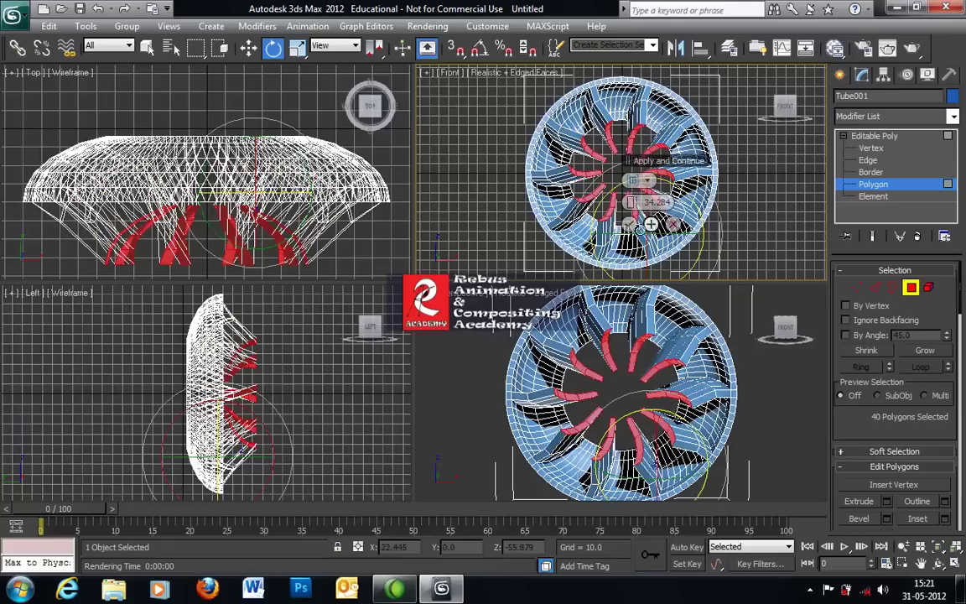
click(628, 224)
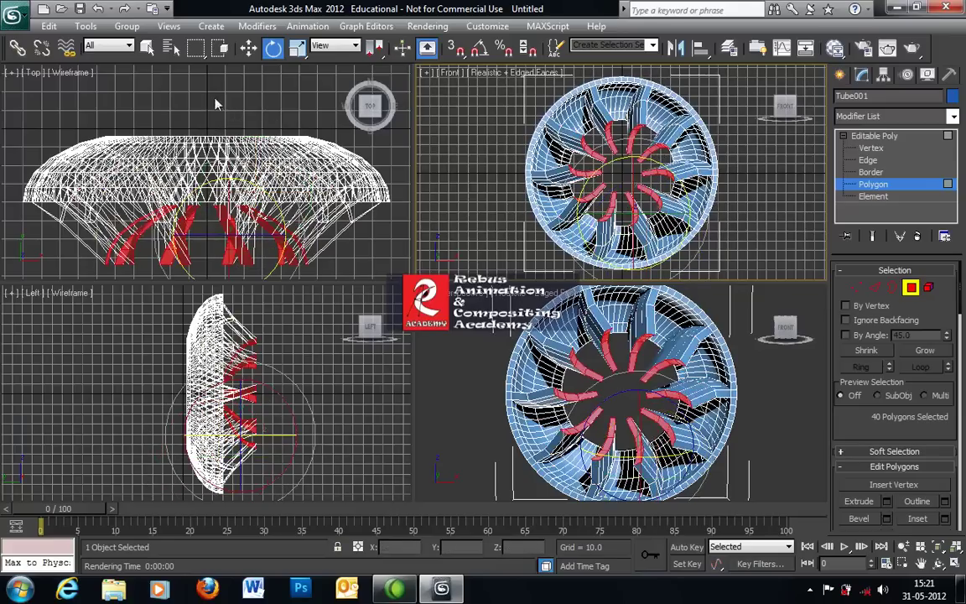
- Move the spoke ends back along Y into the wheel in the Top viewport and rotate them about -21 degrees in the Front viewport
click(249, 48)
right_click(184, 202)
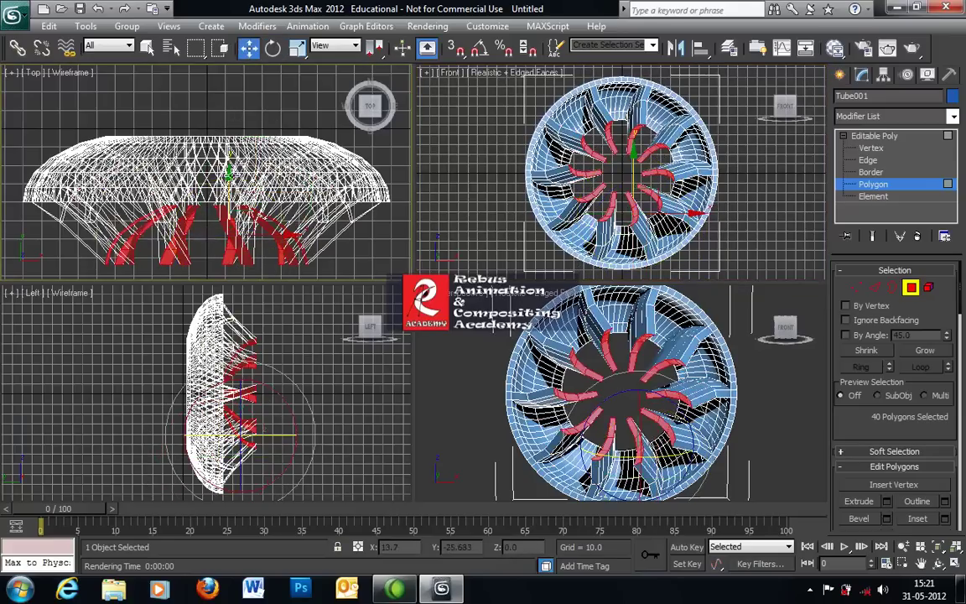
mouse_move(220, 161)
mouse_down()
mouse_move(220, 136)
mouse_move(232, 146)
mouse_up()
click(623, 171)
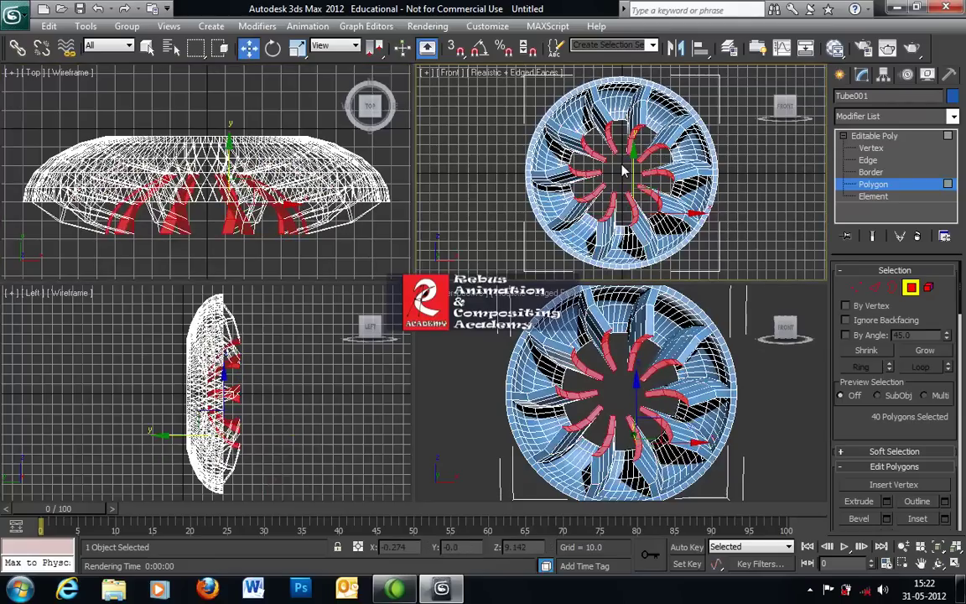
key(e)
drag(609, 155, 664, 241)
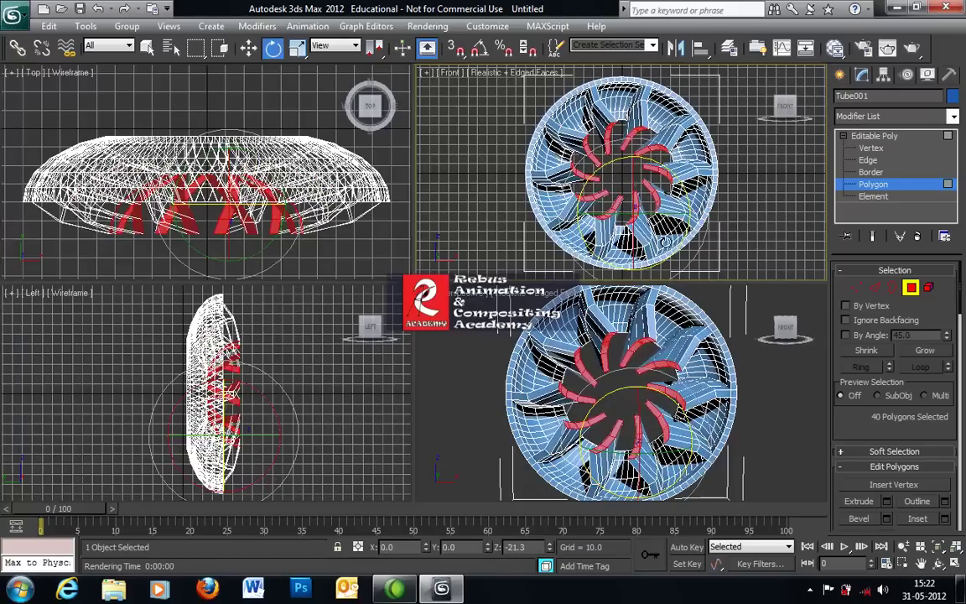
- Extrude the spoke ends by about 12.3 and move them back along Y in the Top viewport
click(887, 501)
drag(638, 202, 608, 205)
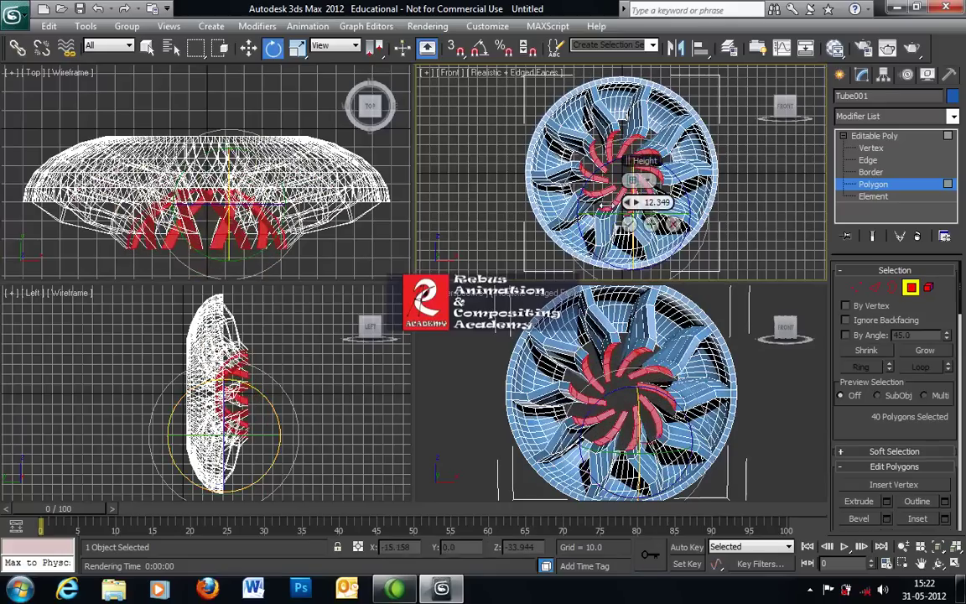
click(628, 224)
right_click(187, 103)
click(249, 48)
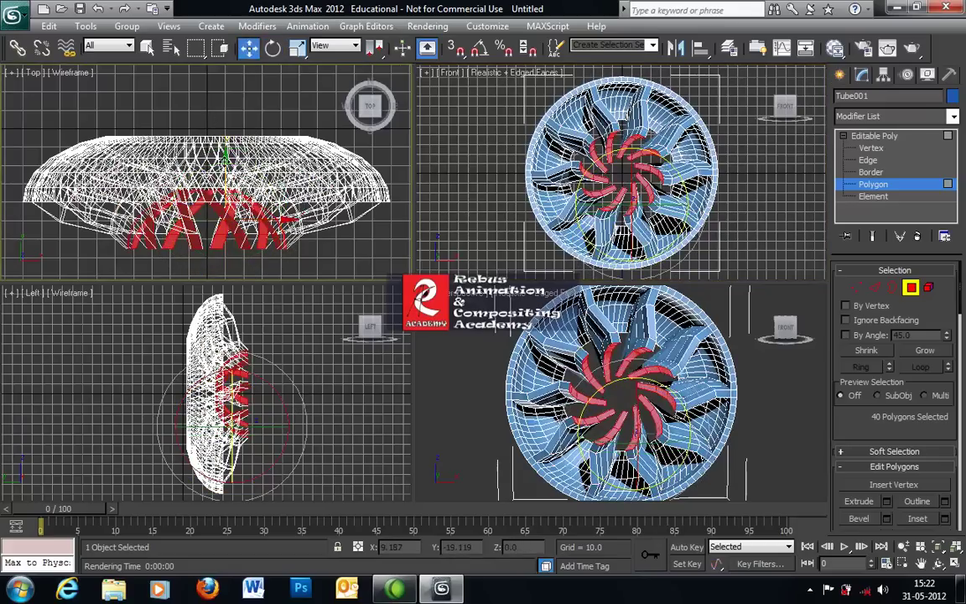
drag(225, 163, 226, 144)
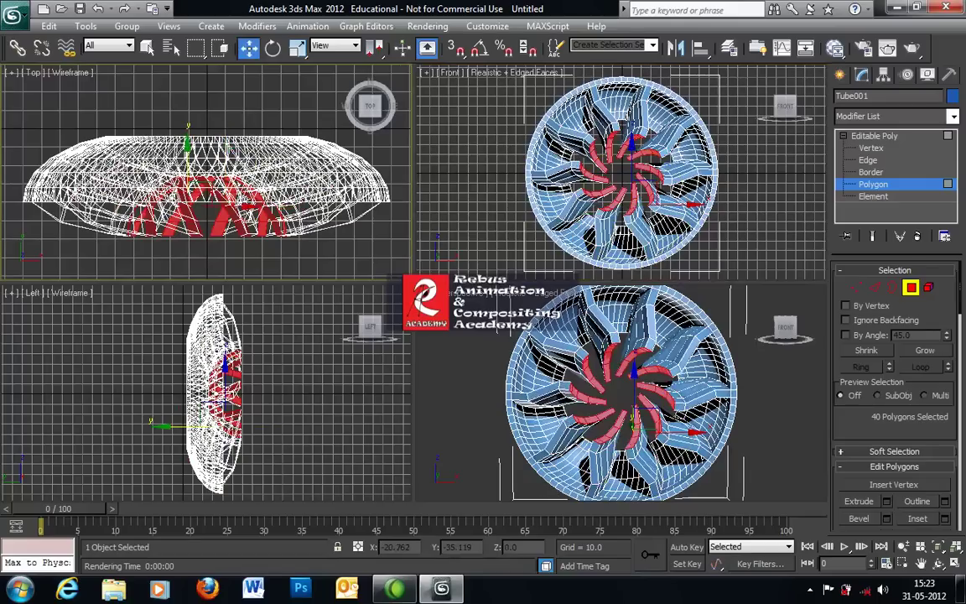
click(28, 16)
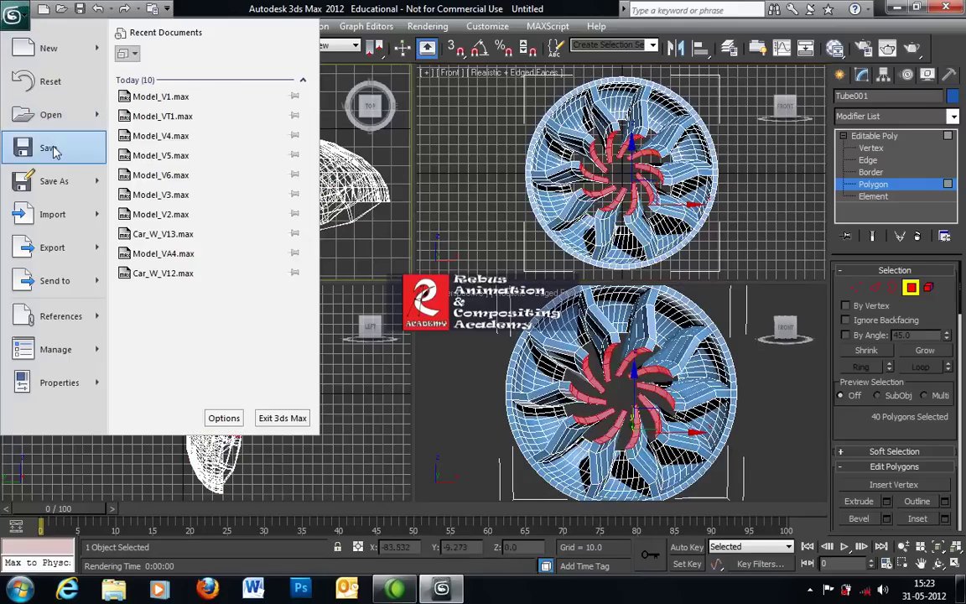
click(144, 201)
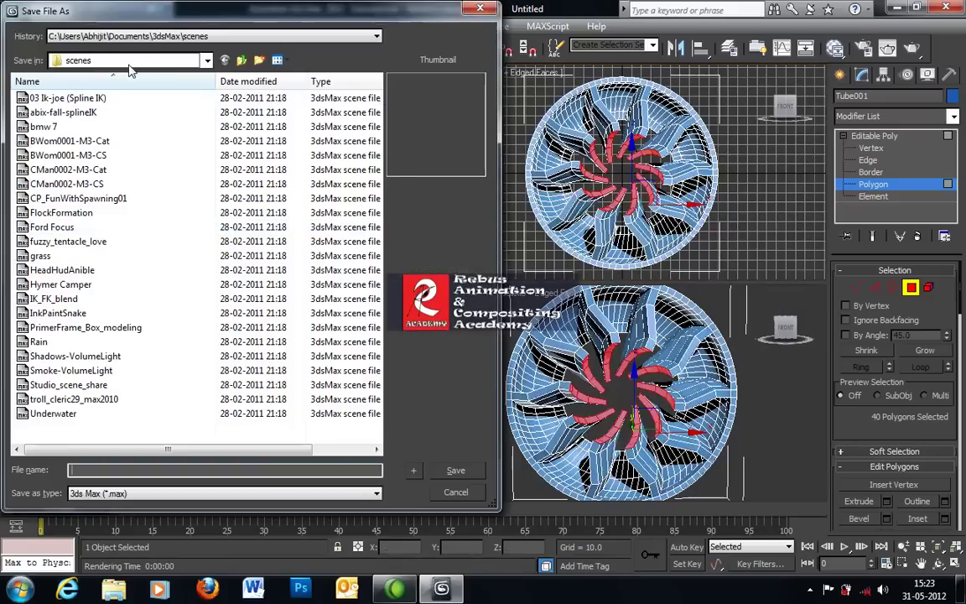
click(130, 64)
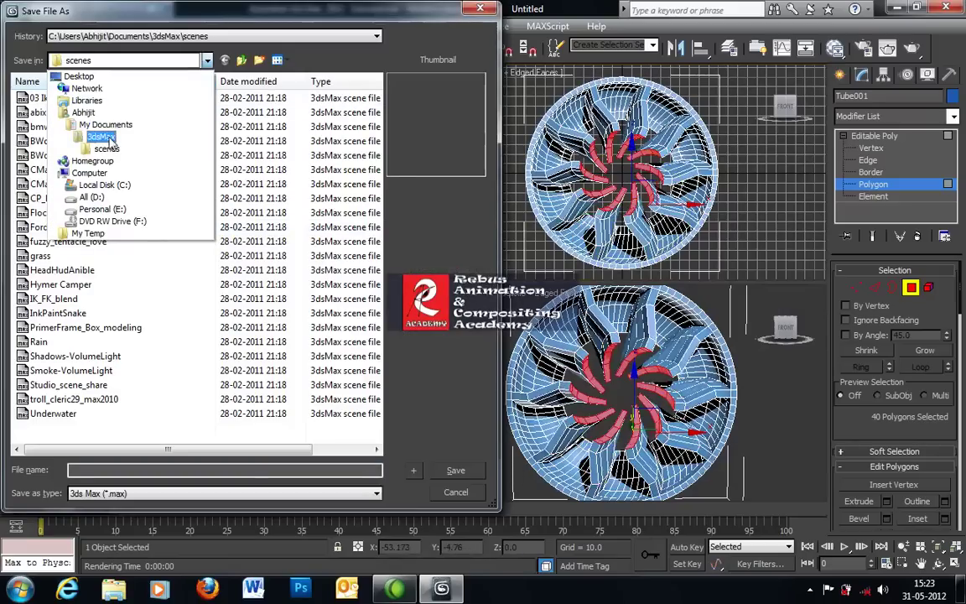
click(92, 197)
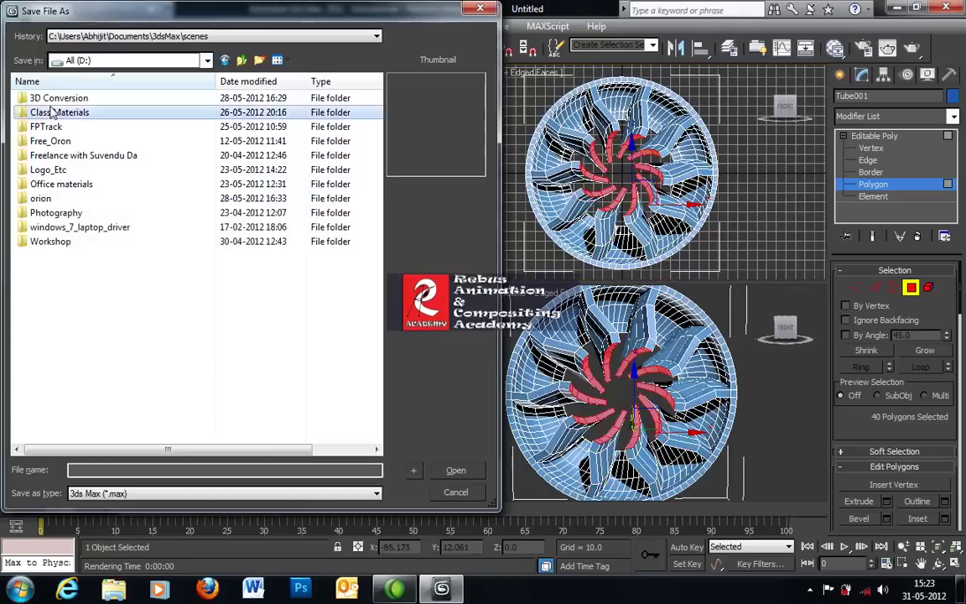
double_click(53, 112)
double_click(43, 128)
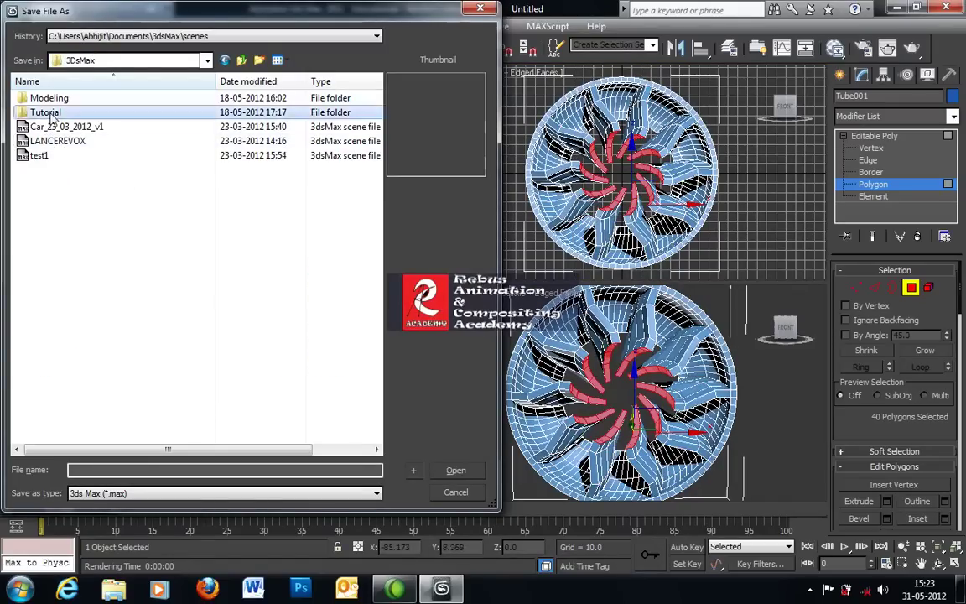
double_click(46, 98)
click(224, 60)
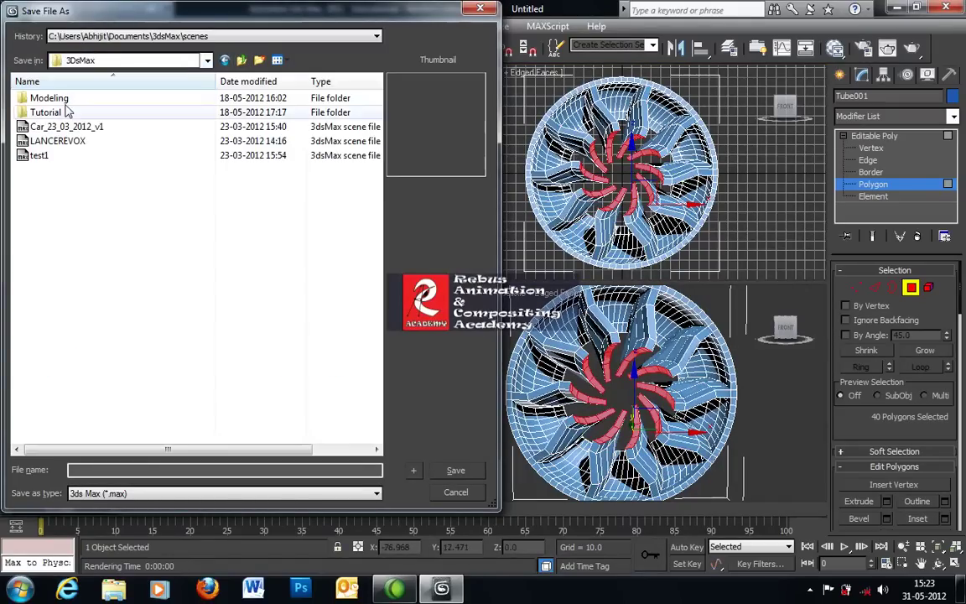
double_click(42, 98)
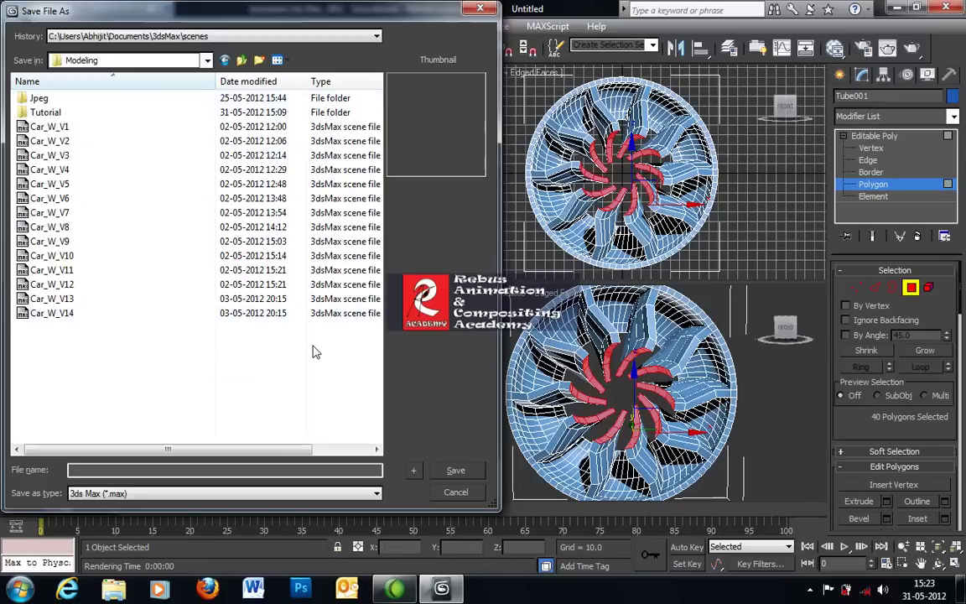
click(455, 493)
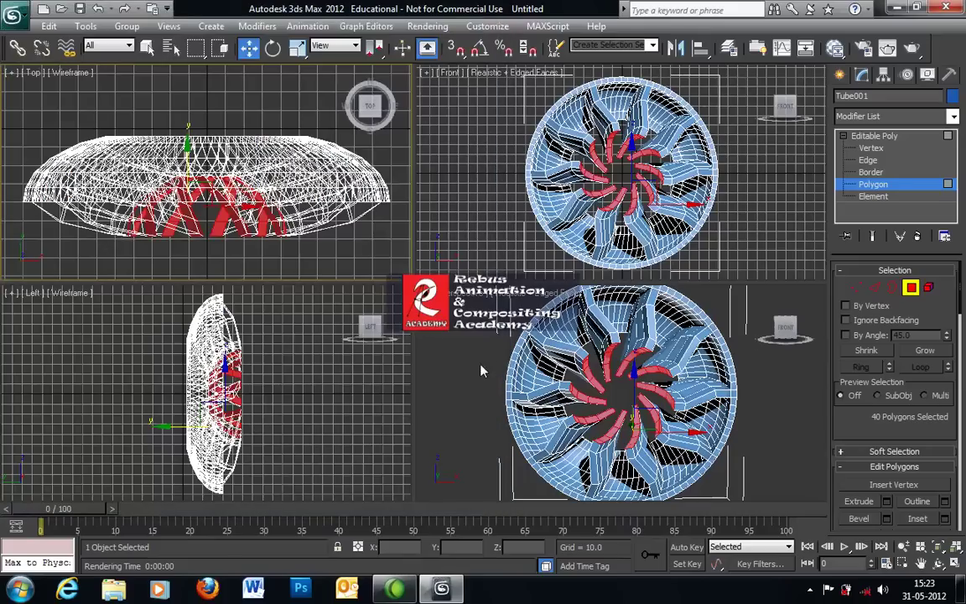
- Deselect the spoke polygons and return to the whole-object Editable Poly level
click(493, 373)
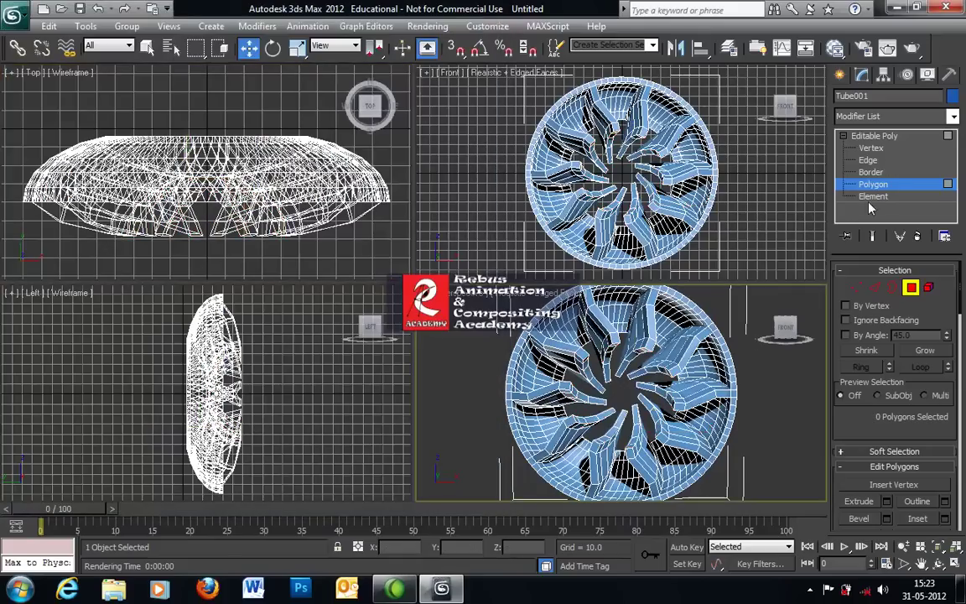
key(ctrl+z)
click(884, 138)
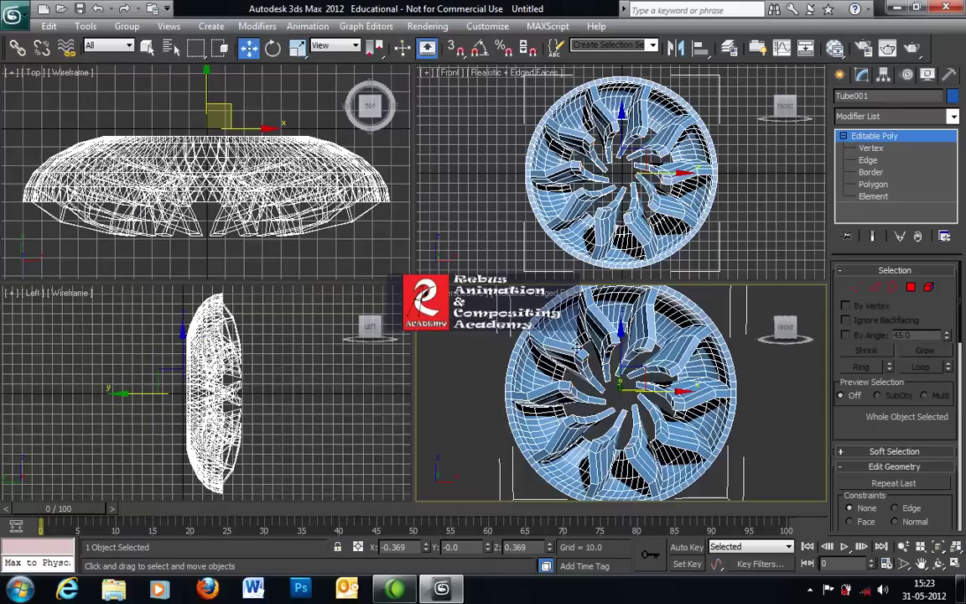
- Create a Standard material in the Slate Material Editor, assign it to the wheel and put the editor away
key(m)
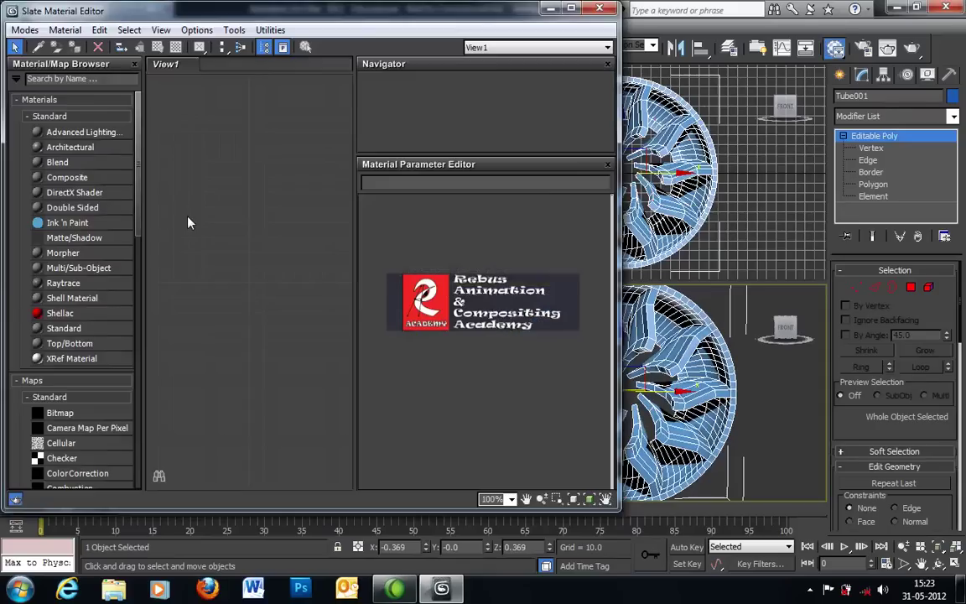
click(67, 328)
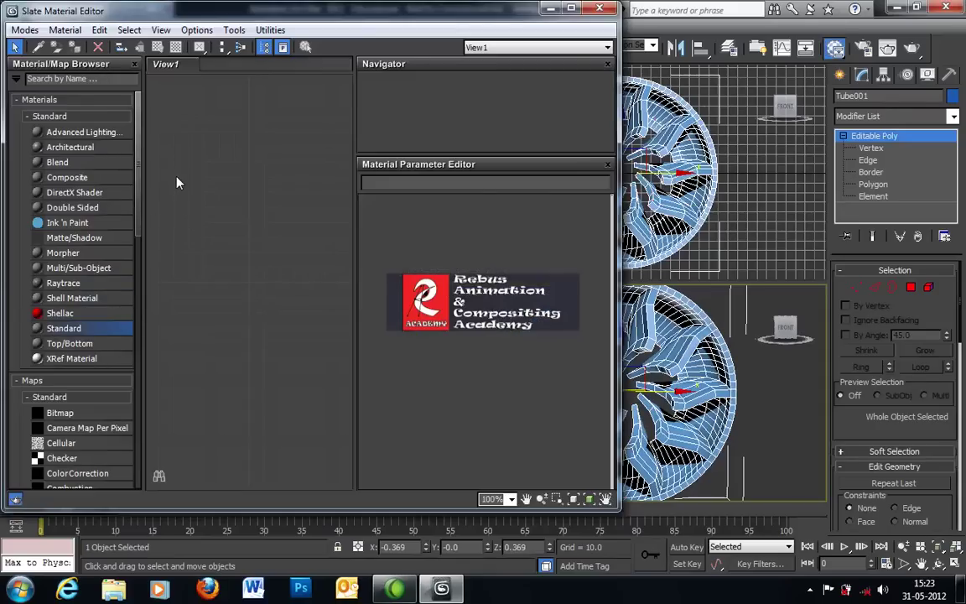
drag(48, 329, 234, 187)
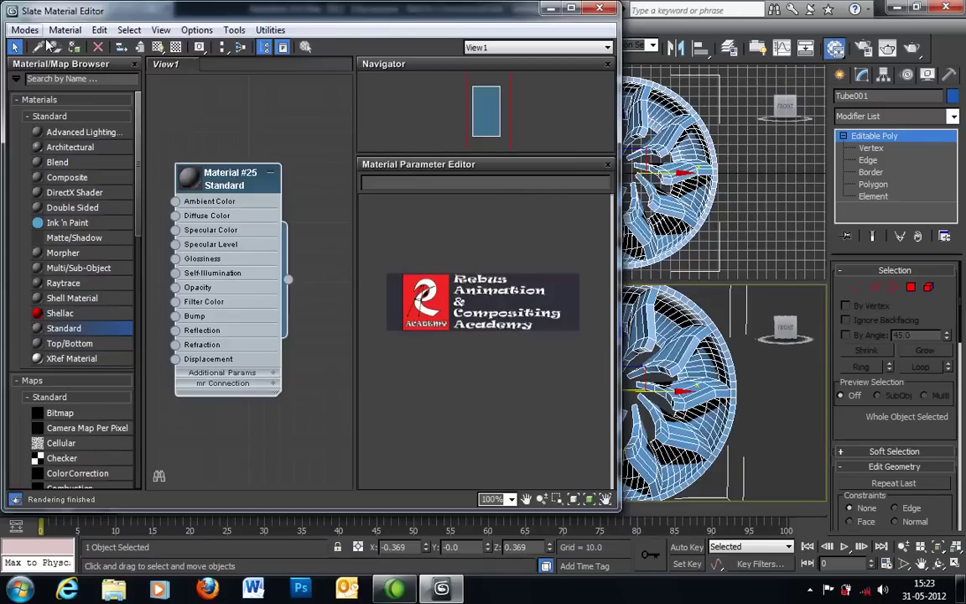
click(74, 47)
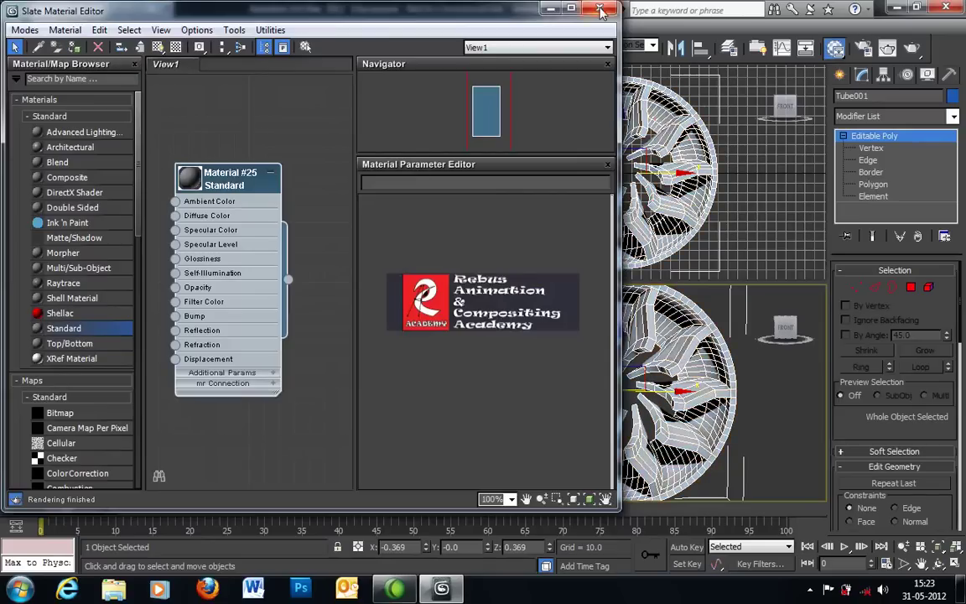
click(552, 10)
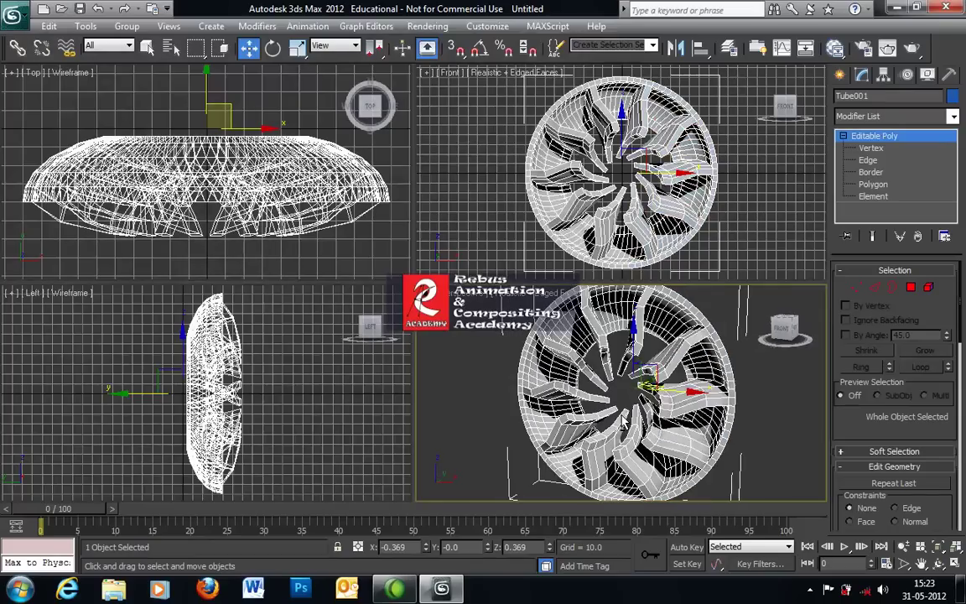
- Examine the spokes from several angles in a maximized Perspective viewport
alt+middle_drag(619, 416, 570, 413)
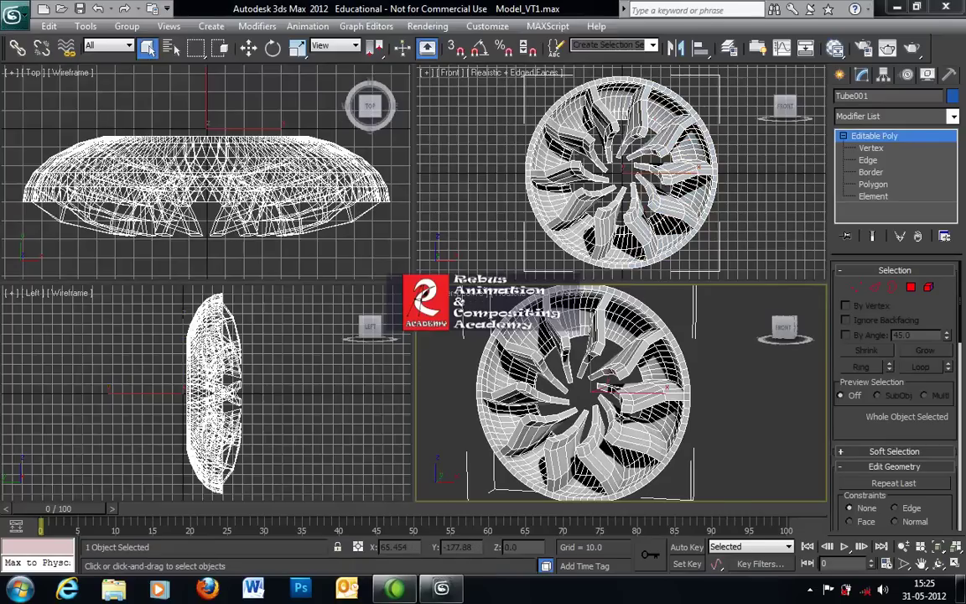
click(957, 567)
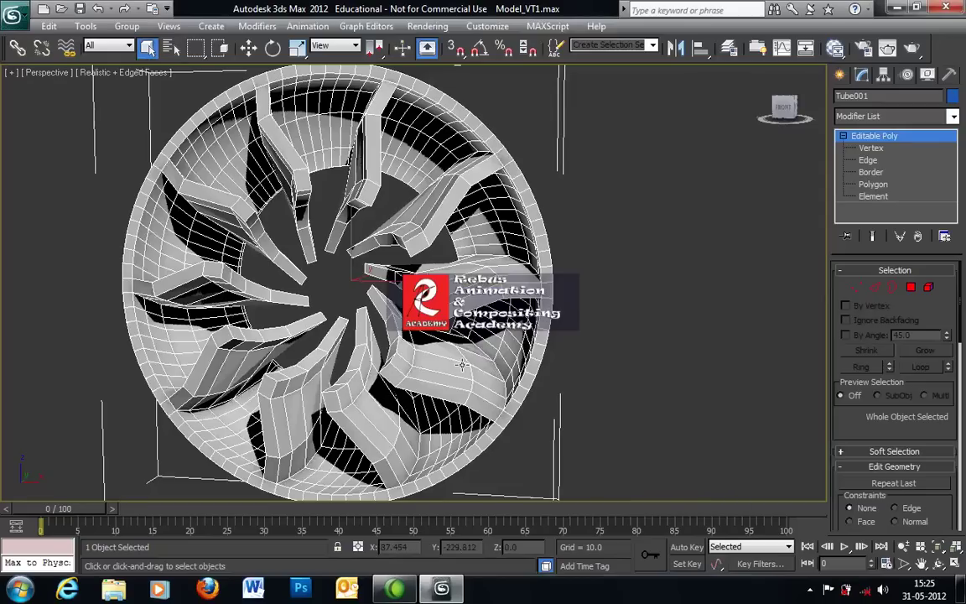
alt+middle_drag(438, 319, 553, 319)
- Switch to the Model_V1.max scene, delete the selected polygon strips at the spokes' inner ends and minimize the window
key(alt+Tab)
click(526, 199)
key(4)
alt+middle_drag(483, 245, 449, 344)
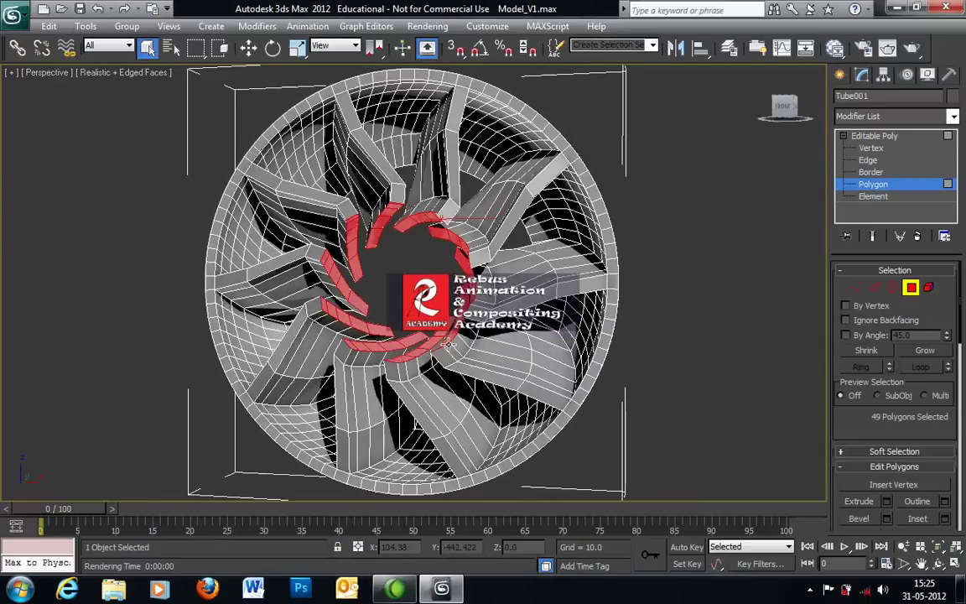
key(Delete)
alt+middle_drag(373, 306, 417, 313)
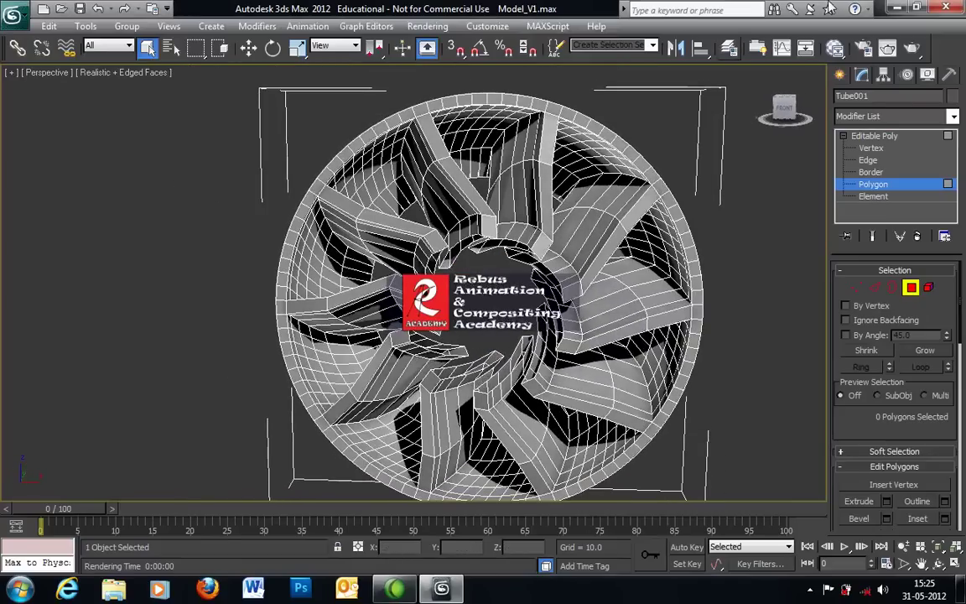
click(897, 7)
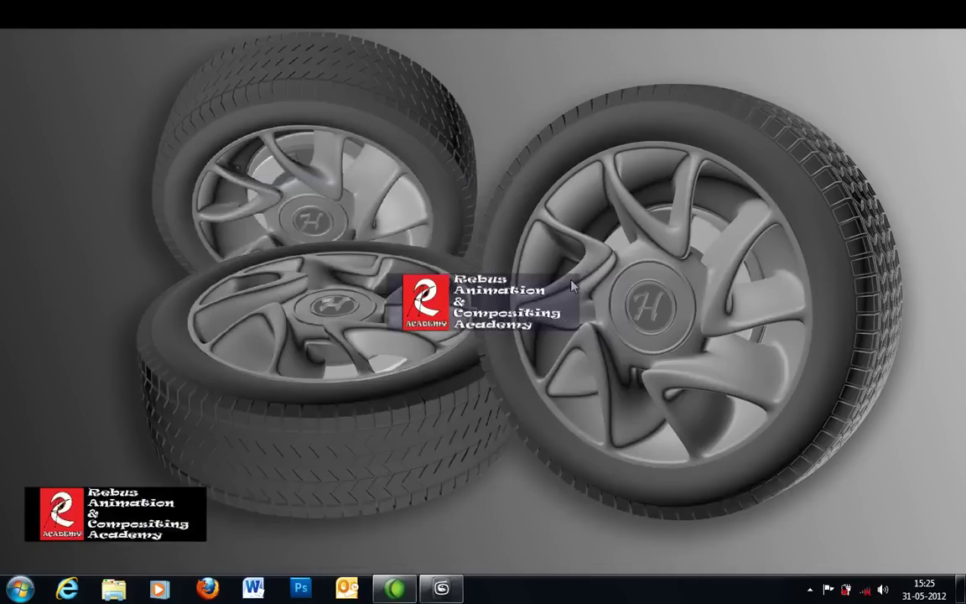
- Reopen the Model_V1.max scene and delete the facing polygon strips at the inner ends of two neighbouring spokes on the wheel's left side
click(441, 588)
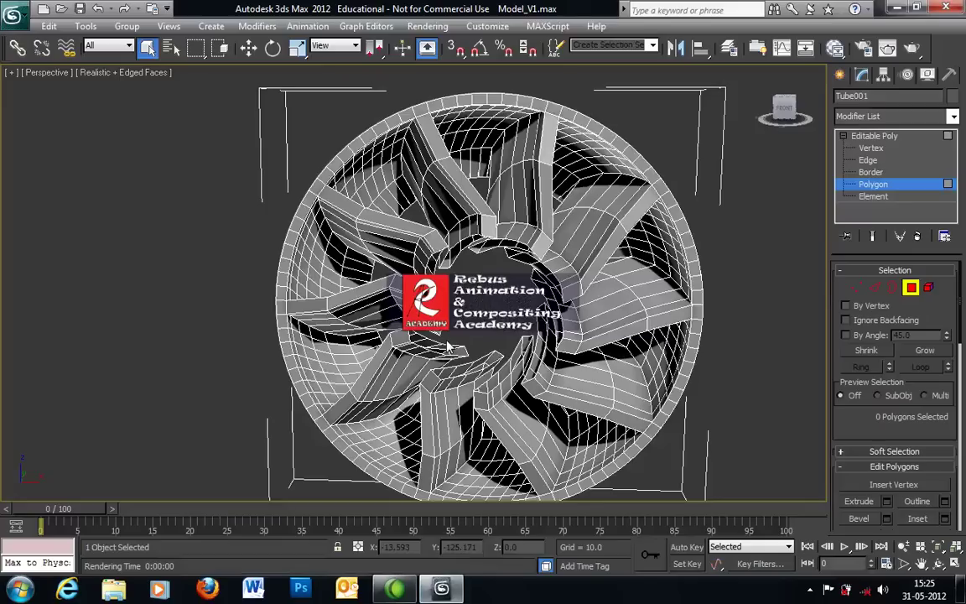
alt+middle_drag(495, 302, 537, 267)
scroll(486, 286, up, 5)
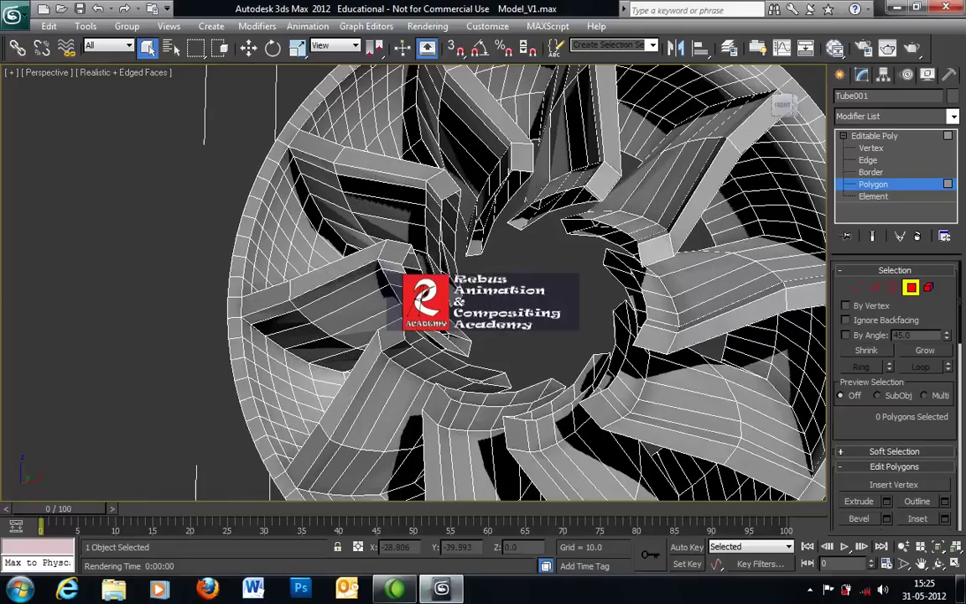
alt+middle_drag(372, 233, 416, 260)
click(408, 257)
ctrl+click(413, 266)
ctrl+click(435, 311)
ctrl+click(458, 338)
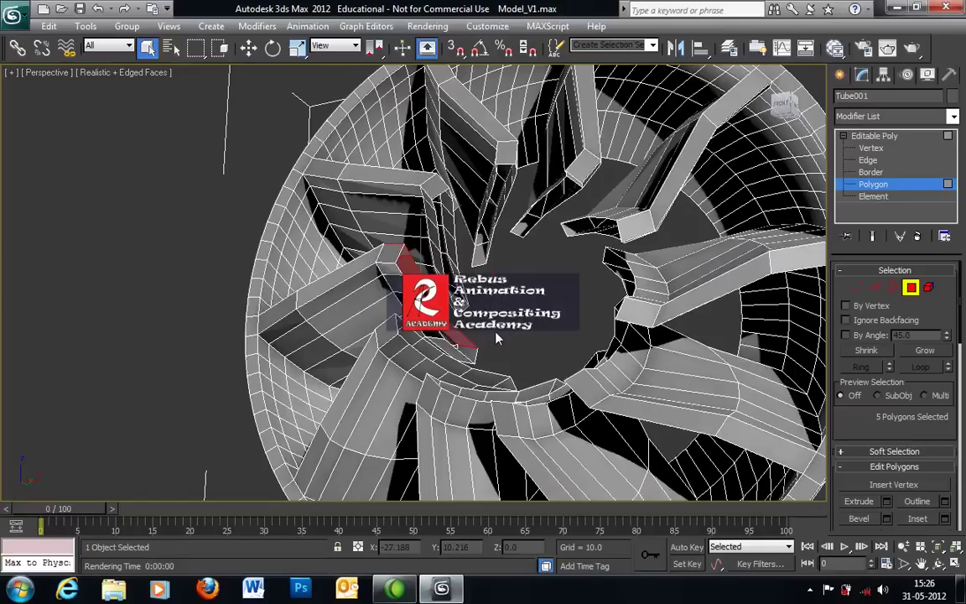
alt+middle_drag(478, 247, 443, 194)
ctrl+click(443, 195)
ctrl+click(437, 205)
ctrl+click(435, 221)
ctrl+click(434, 242)
ctrl+click(435, 261)
ctrl+click(458, 303)
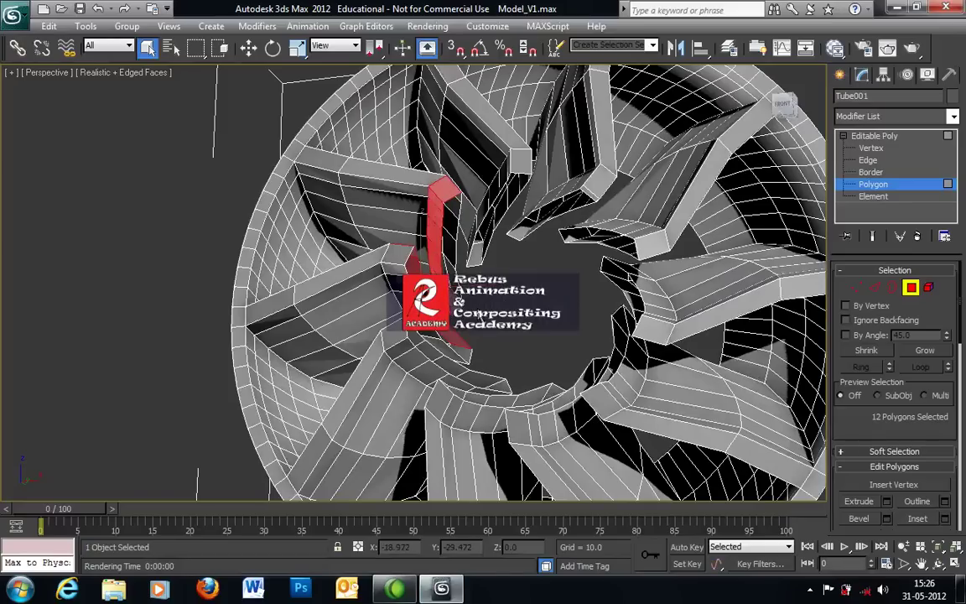
click(473, 308)
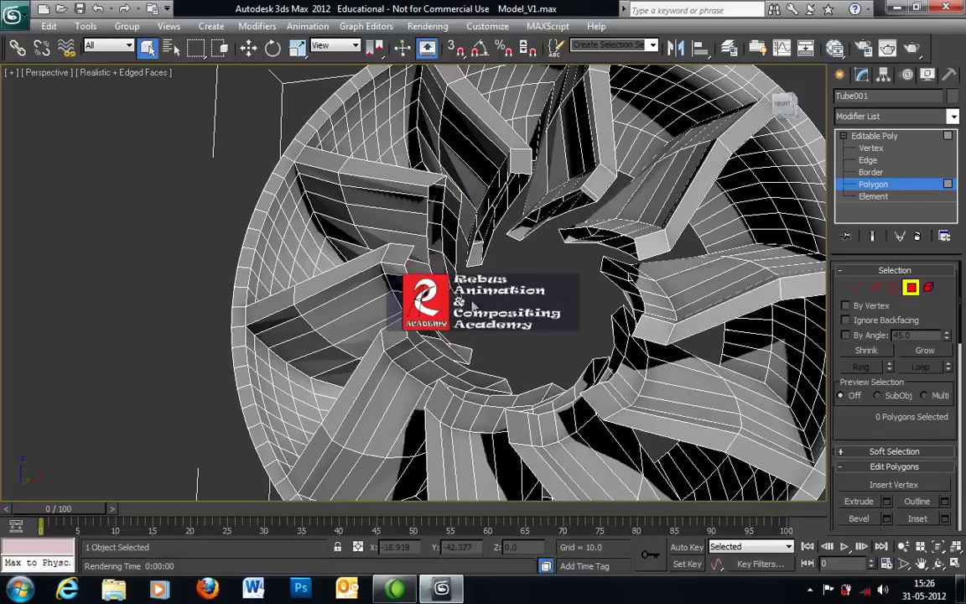
- Start Target Weld at Vertex level and join the first open vertices between the two opened spokes
alt+middle_drag(631, 278, 543, 289)
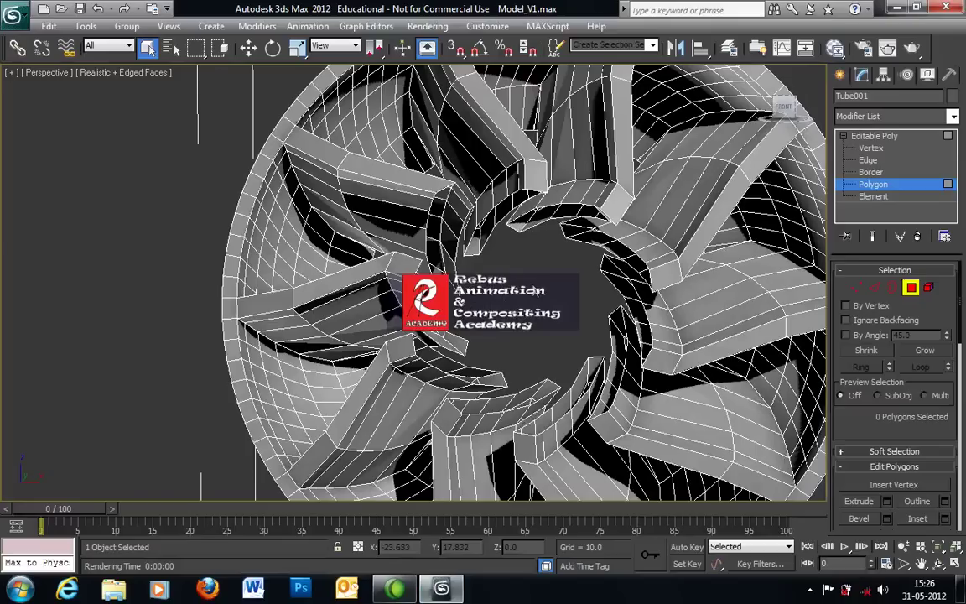
click(870, 147)
alt+middle_drag(439, 228, 417, 238)
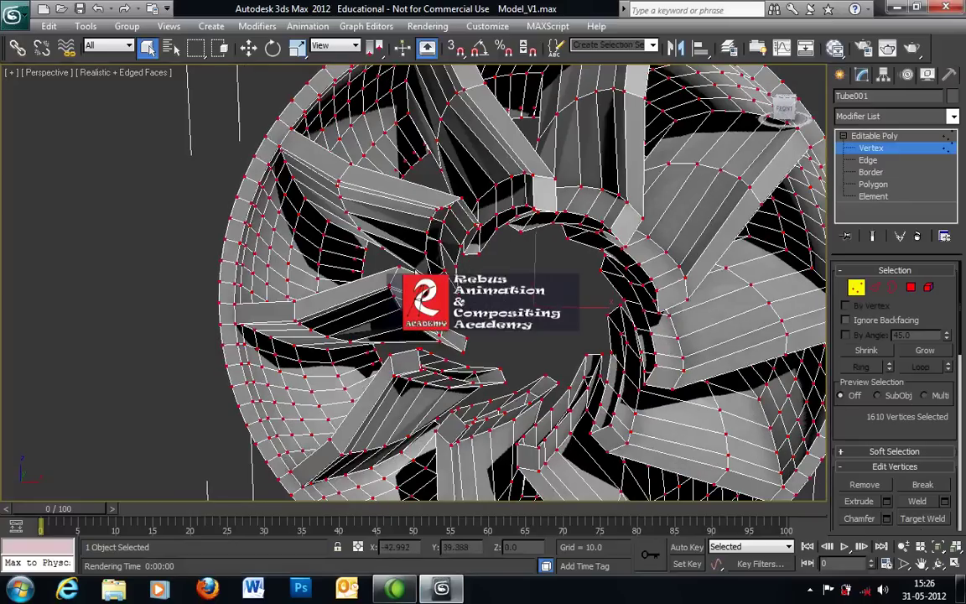
right_click(359, 252)
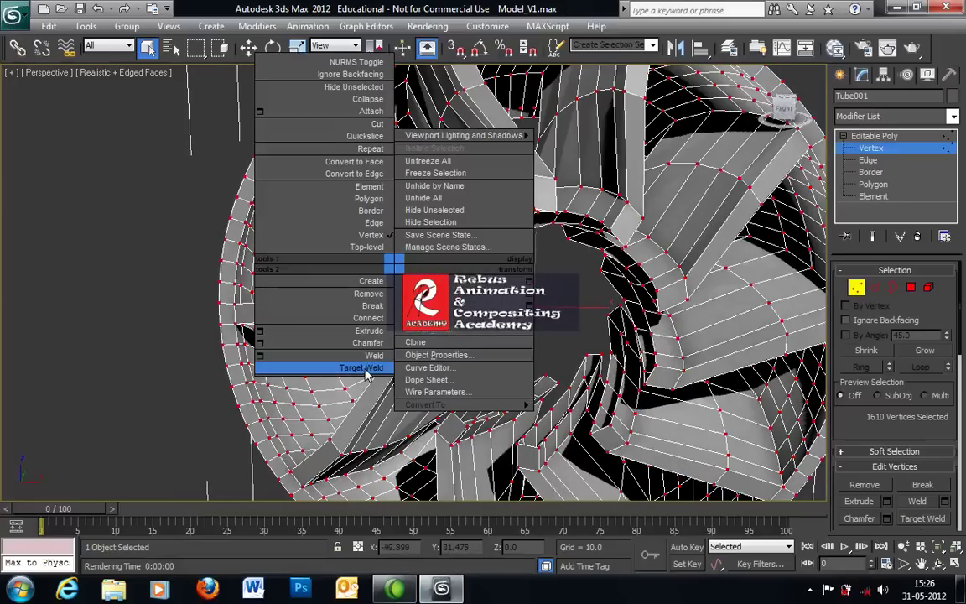
click(331, 336)
mouse_move(424, 275)
alt+middle_down()
mouse_move(416, 294)
mouse_move(421, 287)
alt+middle_up()
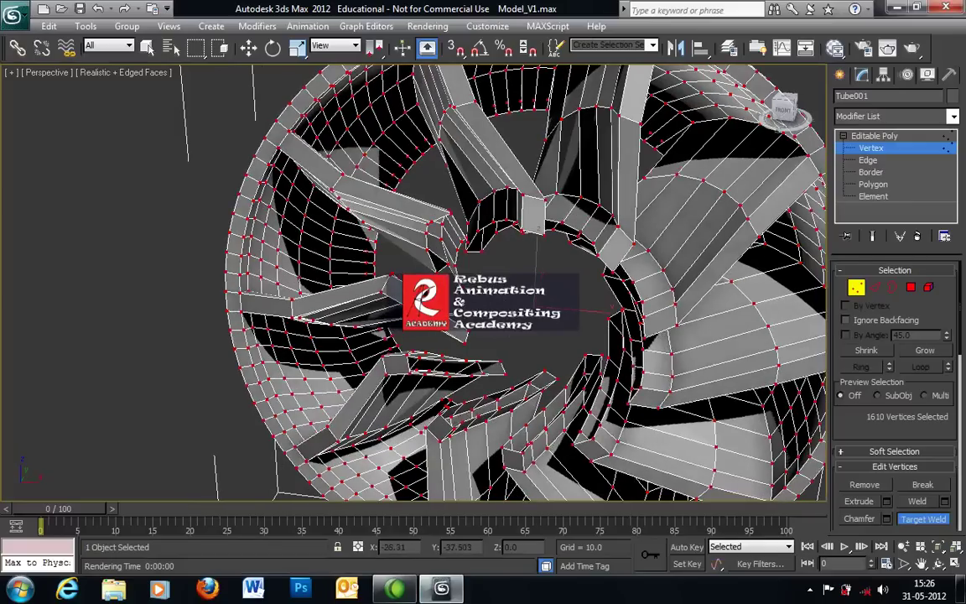
click(437, 271)
alt+middle_drag(434, 274, 411, 279)
click(429, 241)
mouse_move(430, 242)
alt+middle_down()
mouse_move(441, 267)
mouse_move(422, 259)
alt+middle_up()
click(428, 229)
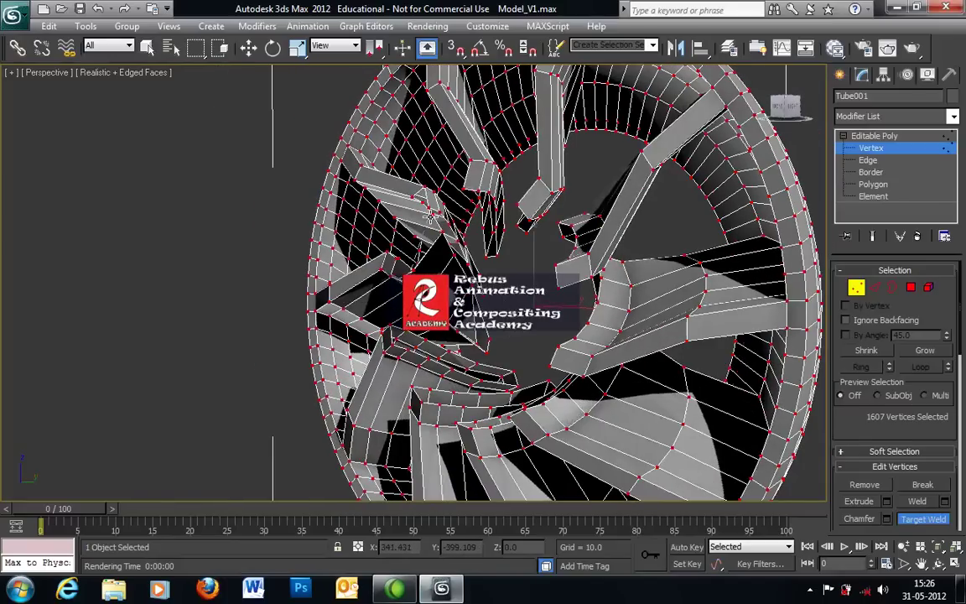
click(430, 216)
- Target-weld the lower spoke's upper corner vertices onto the matching corner vertices of the spoke above it
alt+middle_drag(442, 252, 437, 231)
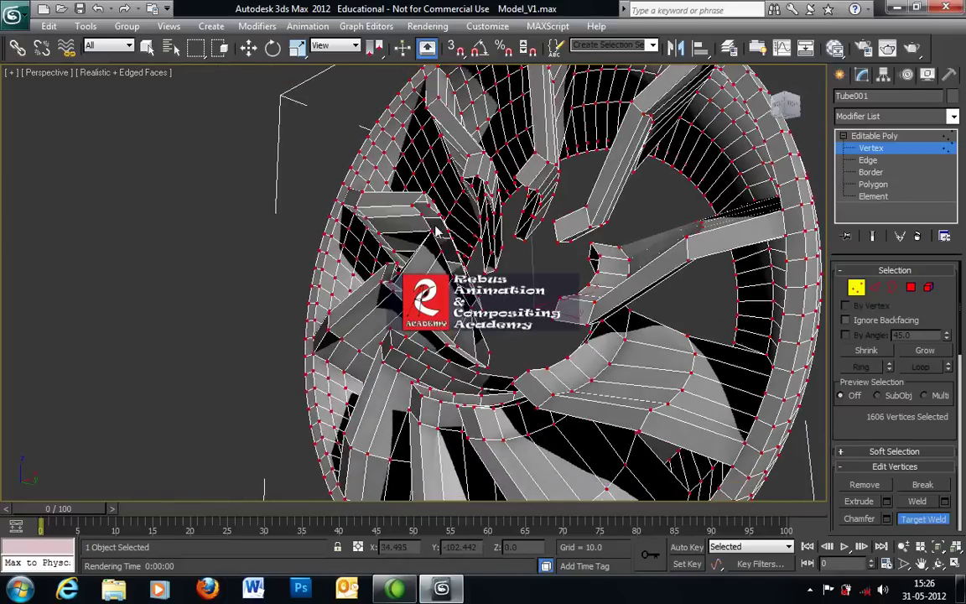
click(397, 269)
click(428, 234)
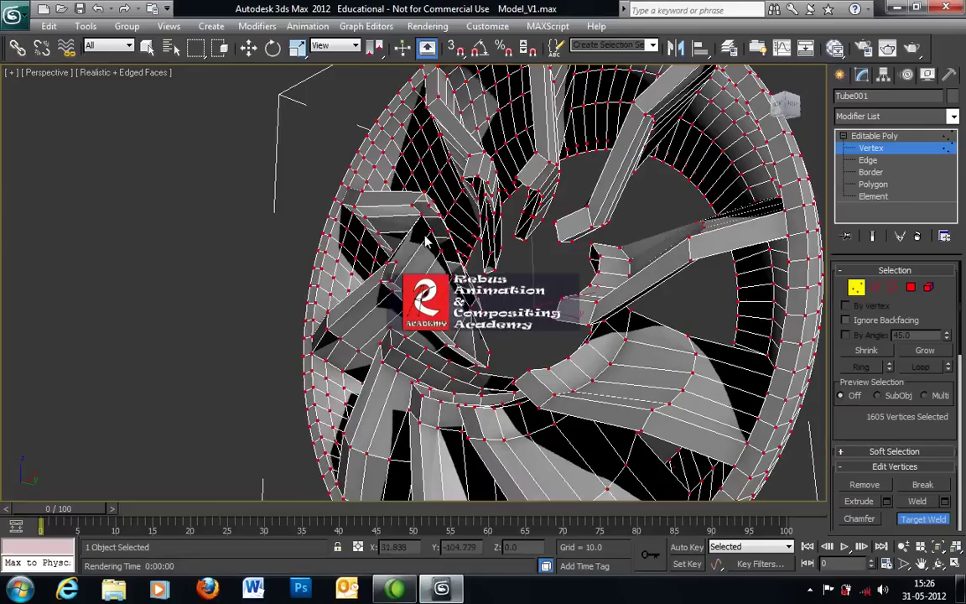
alt+middle_drag(429, 241, 349, 258)
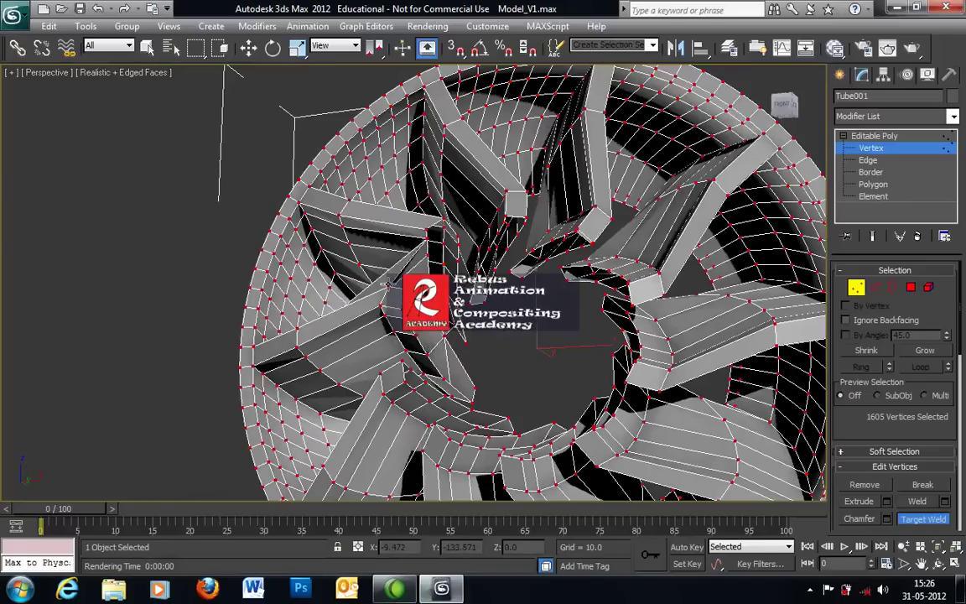
click(428, 228)
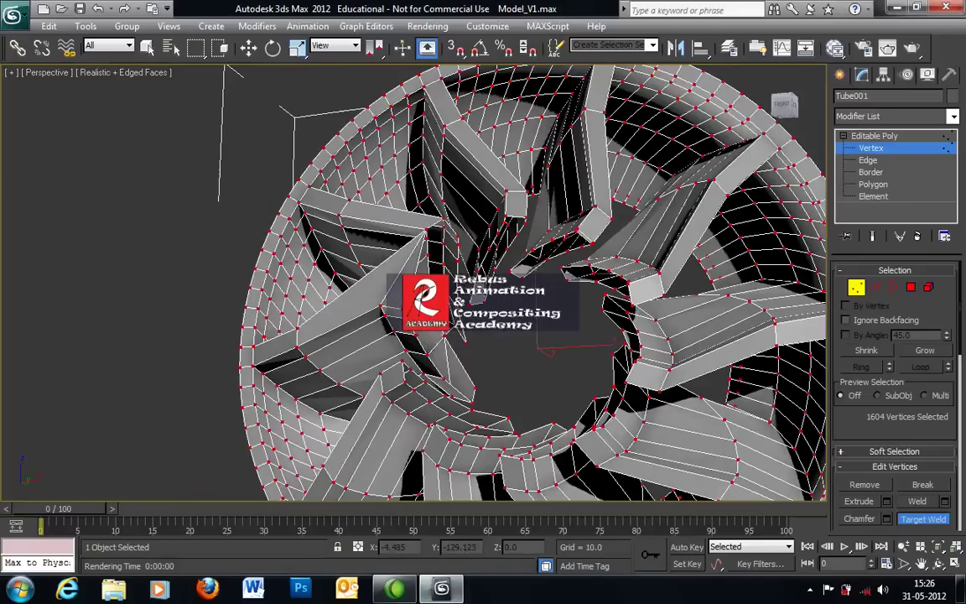
click(444, 221)
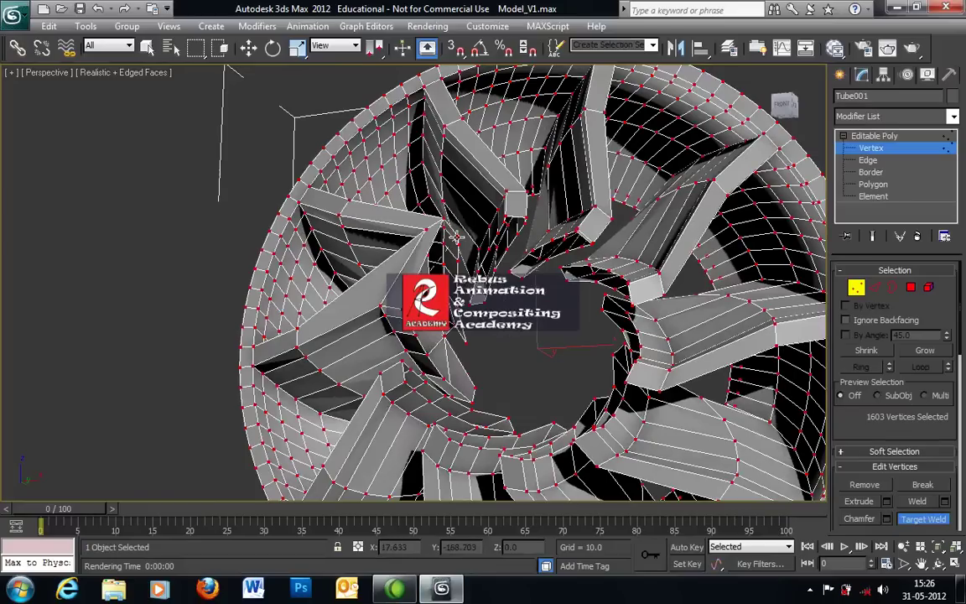
click(458, 239)
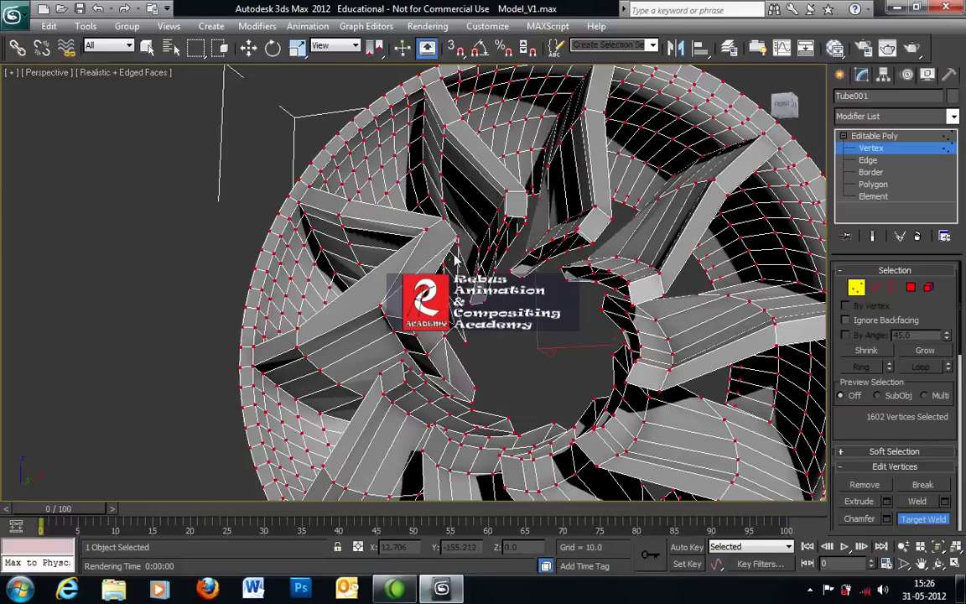
- Continue target-welding the remaining vertex pairs along the joined spokes' inner edge toward the hub opening
click(411, 222)
click(458, 263)
click(443, 335)
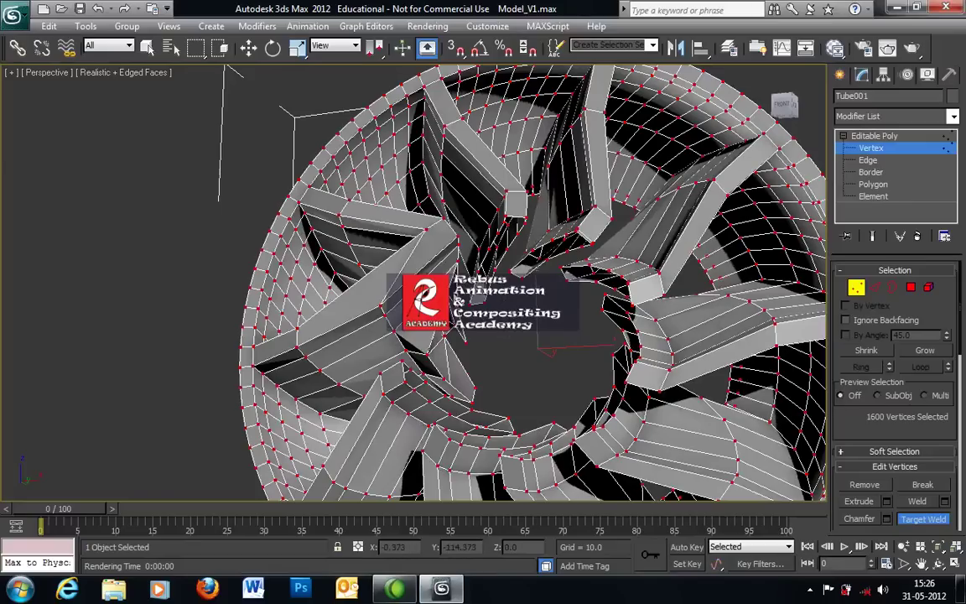
click(444, 377)
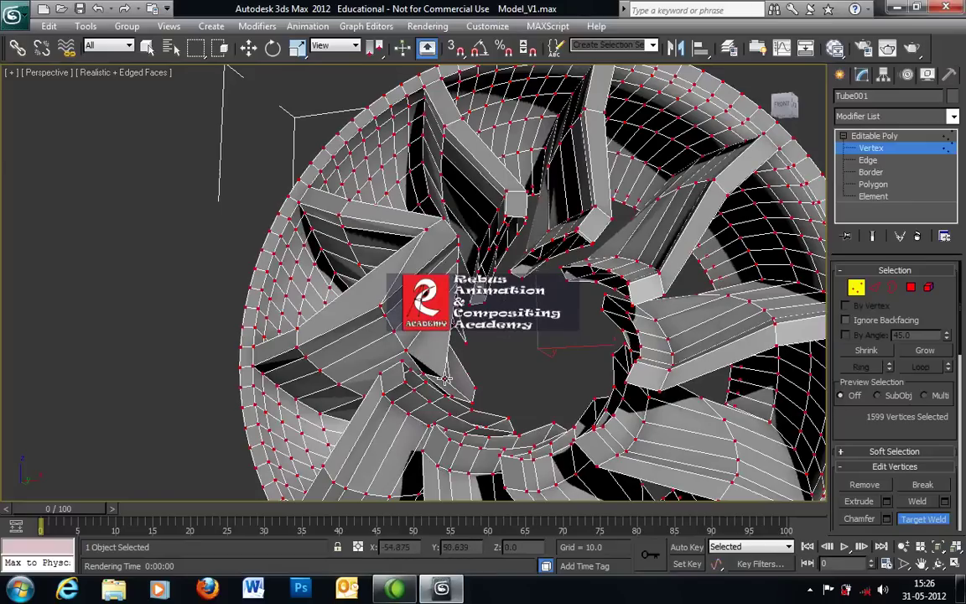
- Target-weld the open vertices of the joined spoke pair from the rear side of the wheel
alt+middle_drag(445, 373, 516, 296)
scroll(536, 296, up, 3)
middle_drag(617, 301, 529, 297)
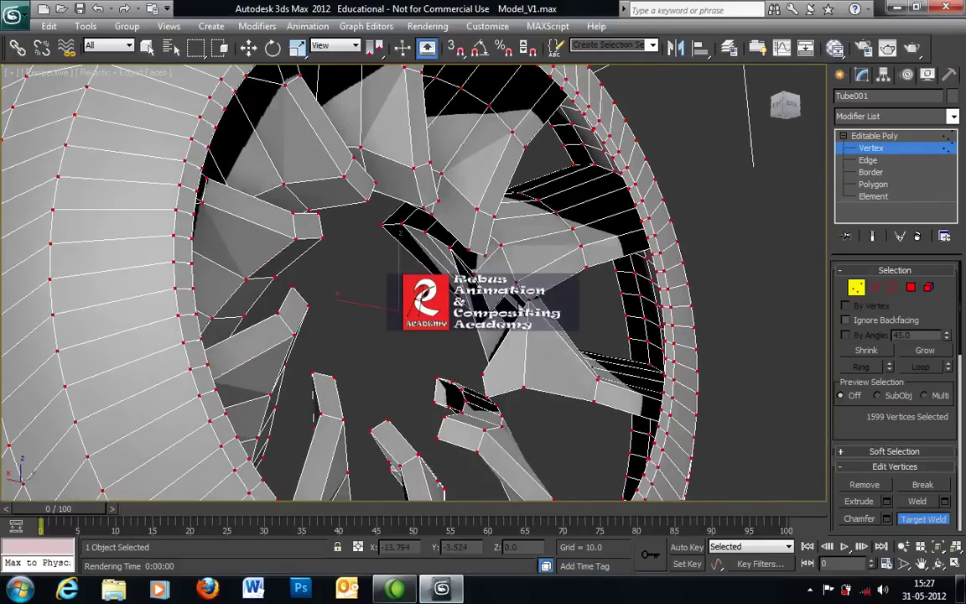
alt+middle_drag(445, 308, 510, 338)
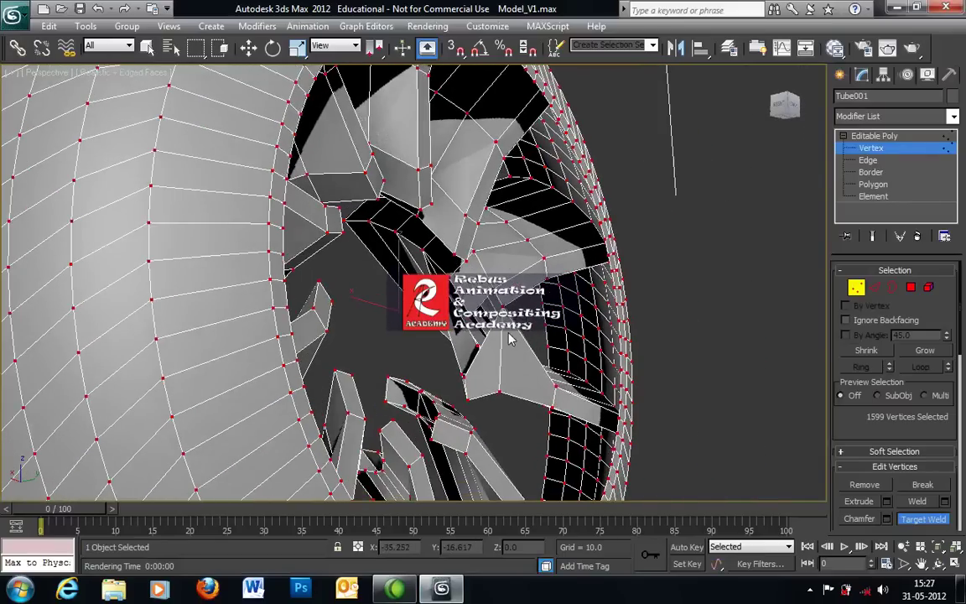
click(464, 377)
click(493, 294)
click(467, 397)
click(463, 373)
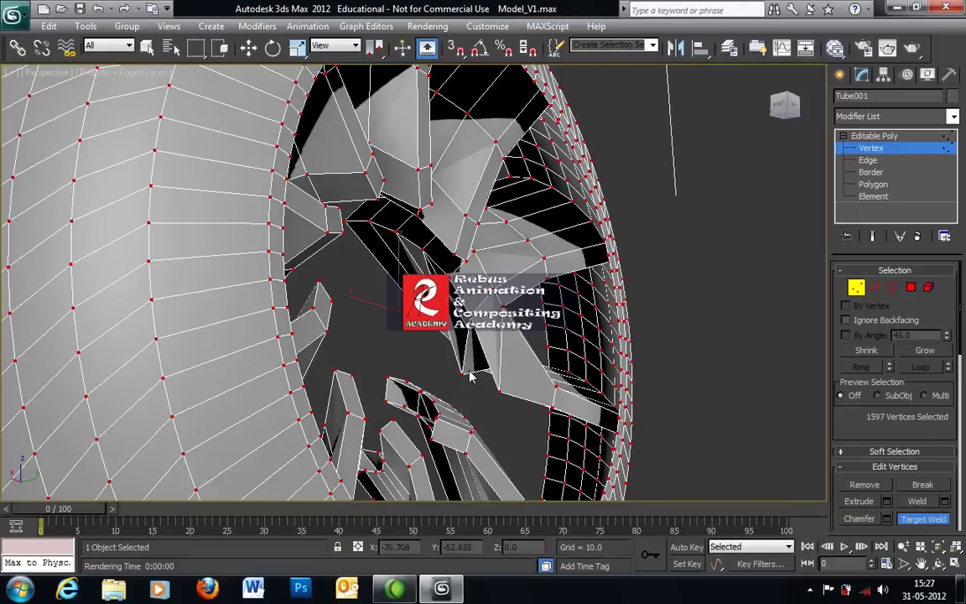
click(398, 233)
click(370, 221)
- Delete the facing polygon strips at the inner ends of the next two spokes at the top of the wheel
alt+middle_drag(373, 268, 402, 272)
scroll(441, 336, down, 5)
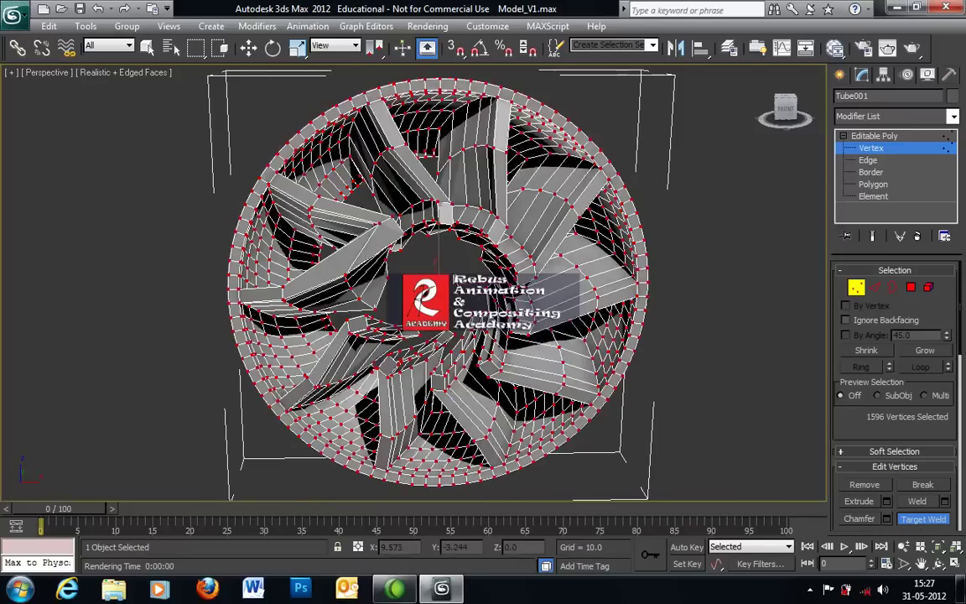
alt+middle_drag(432, 319, 389, 224)
click(874, 183)
scroll(437, 268, up, 10)
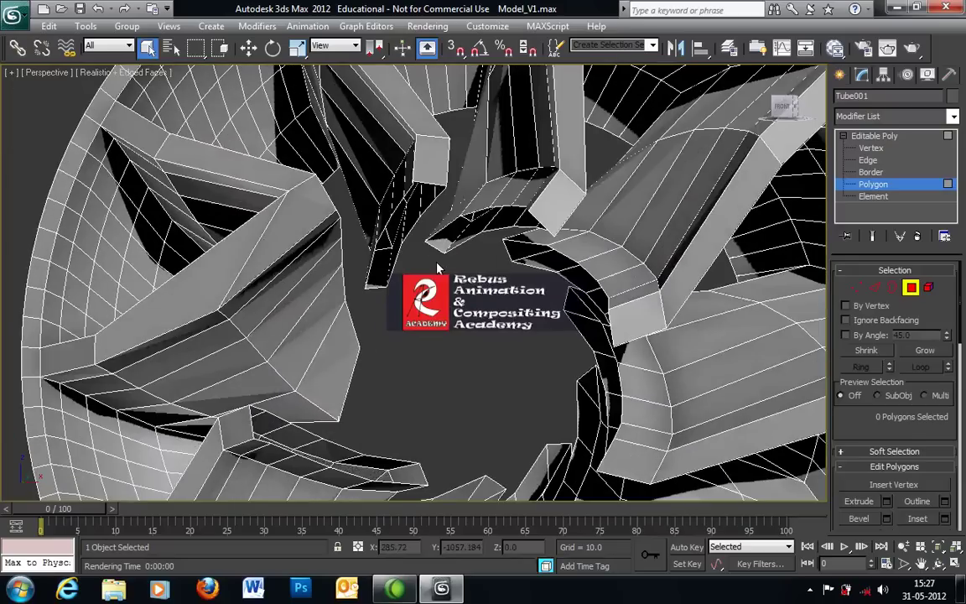
alt+middle_drag(437, 268, 407, 225)
click(446, 185)
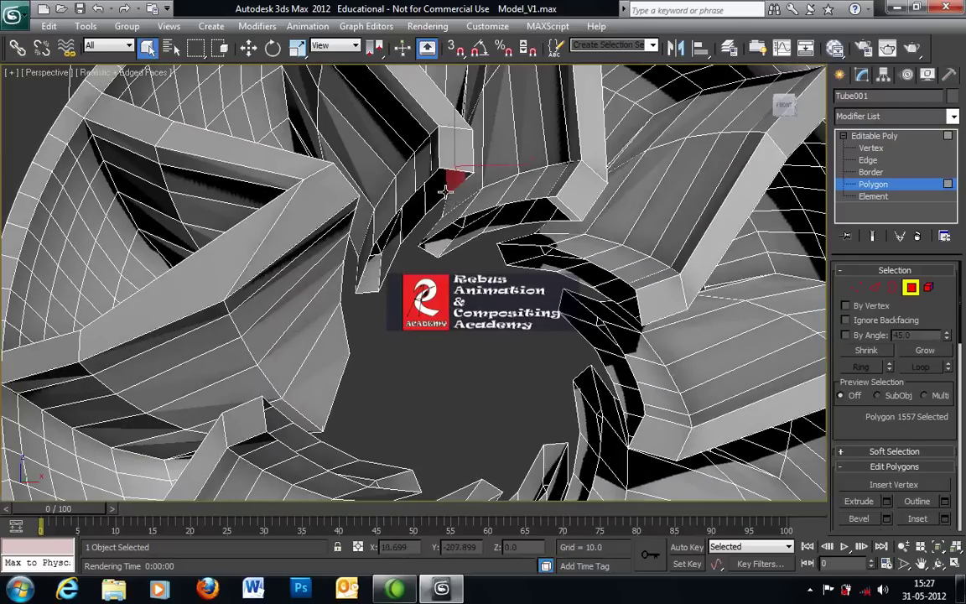
ctrl+click(467, 174)
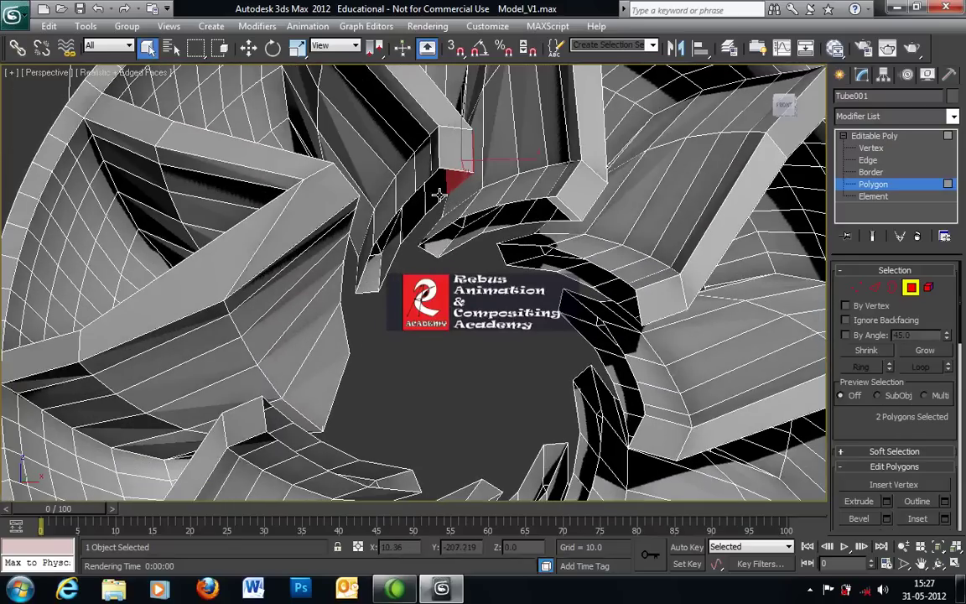
ctrl+click(440, 194)
ctrl+click(415, 217)
ctrl+click(395, 243)
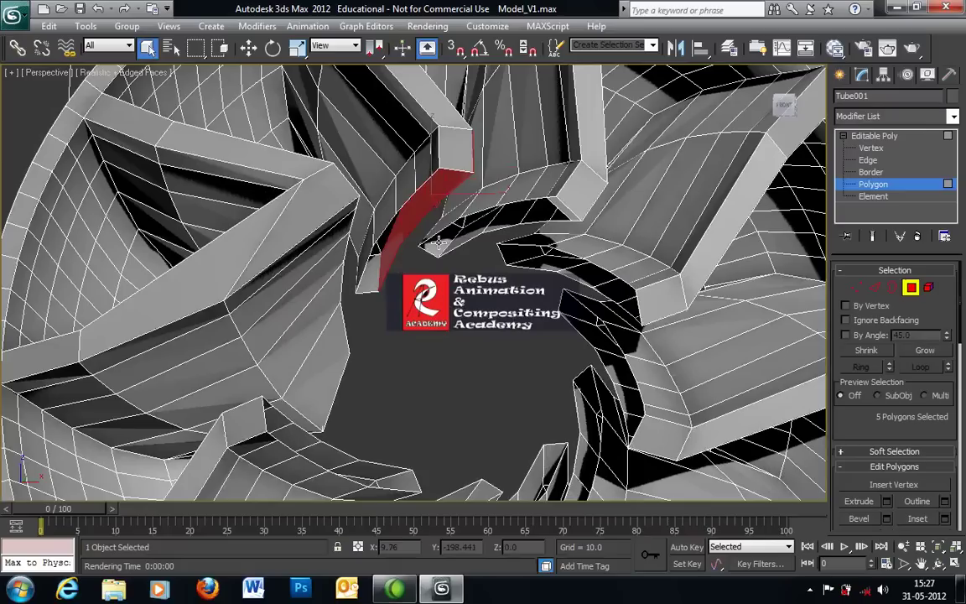
ctrl+click(432, 225)
ctrl+click(461, 206)
ctrl+click(504, 192)
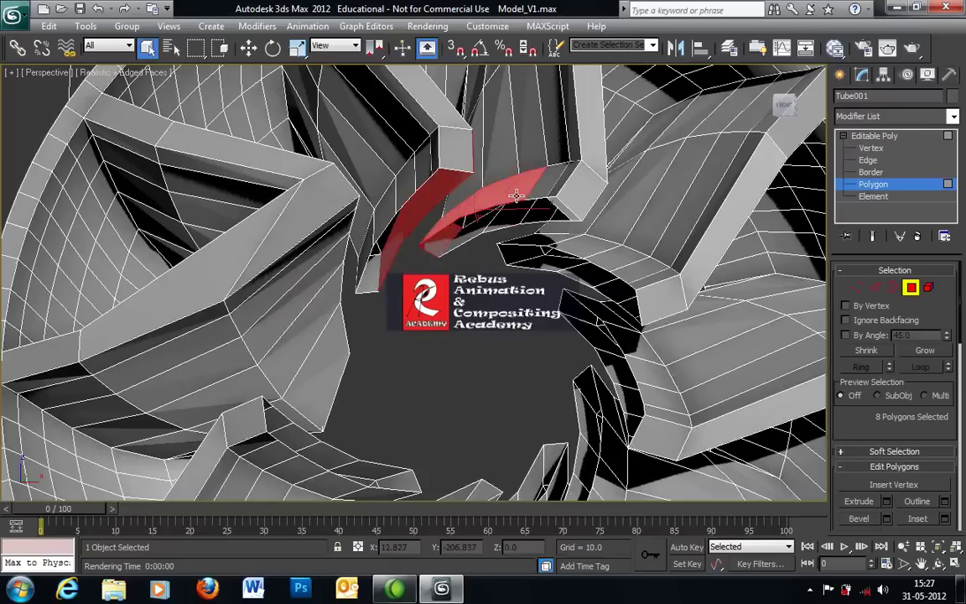
ctrl+click(549, 184)
ctrl+click(557, 188)
ctrl+click(566, 193)
ctrl+click(583, 204)
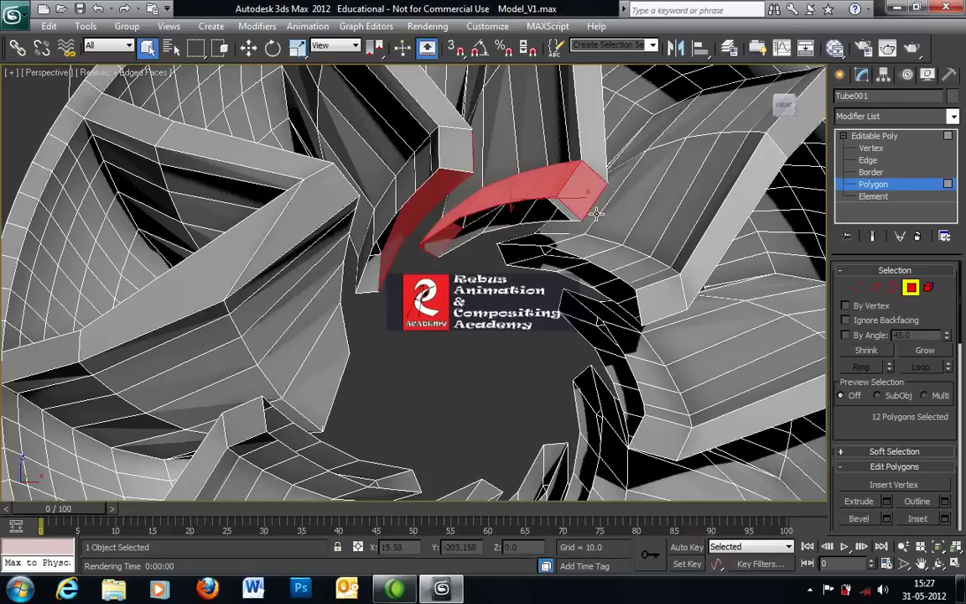
key(Delete)
- Target-weld open vertices between the two upper spokes at Vertex level to begin closing their gap
alt+middle_drag(570, 213, 464, 190)
key(1)
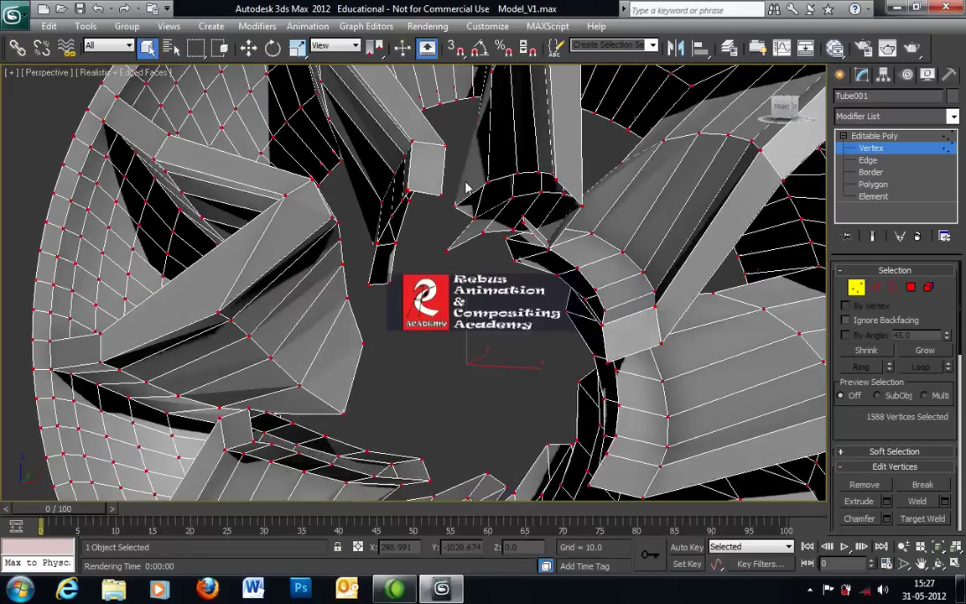
right_click(438, 212)
click(398, 294)
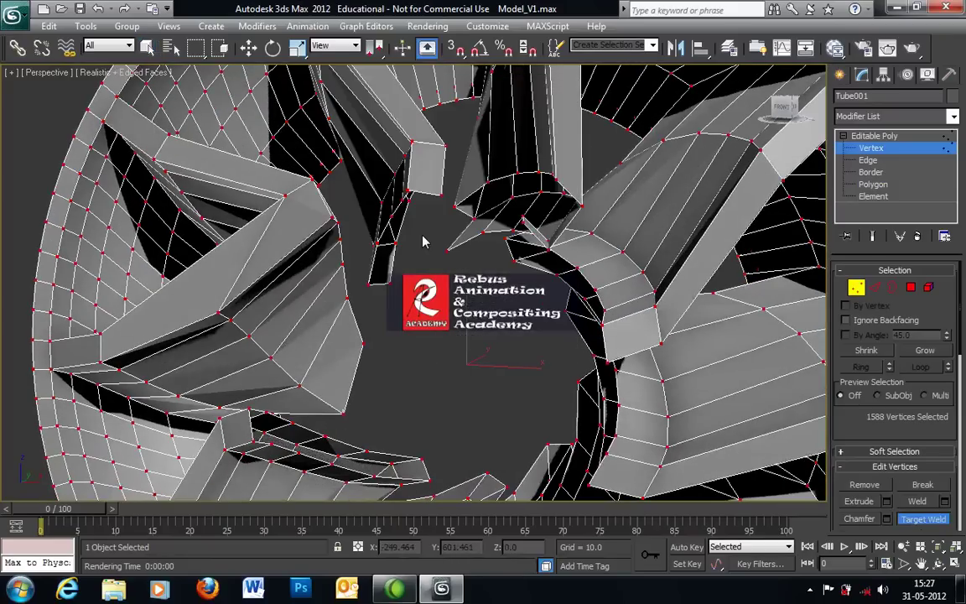
alt+middle_drag(464, 209, 424, 180)
click(396, 248)
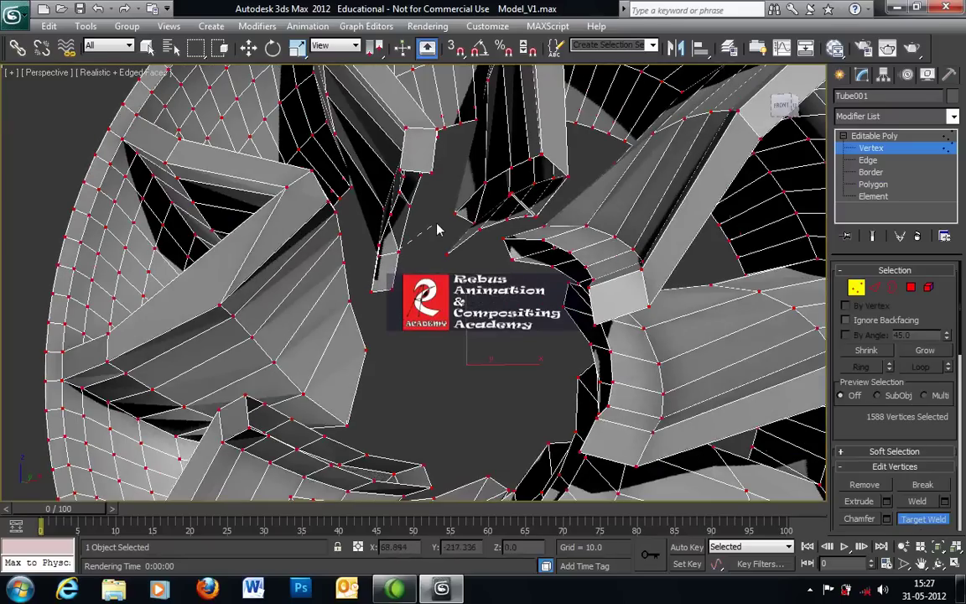
click(411, 200)
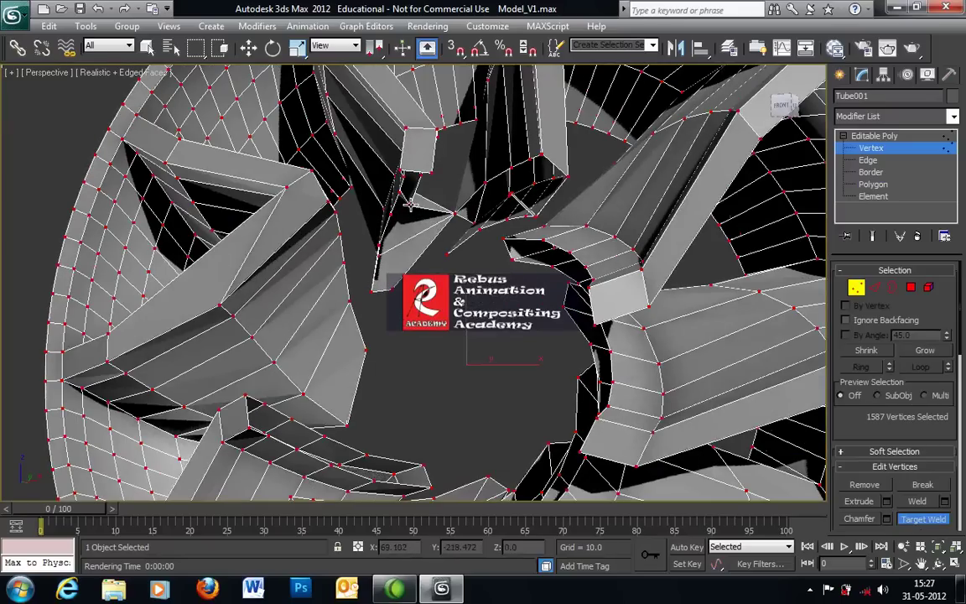
click(431, 172)
- Delete the leftover polygon at the inner end of the second upper spoke at Polygon level
alt+middle_drag(464, 193, 591, 290)
key(4)
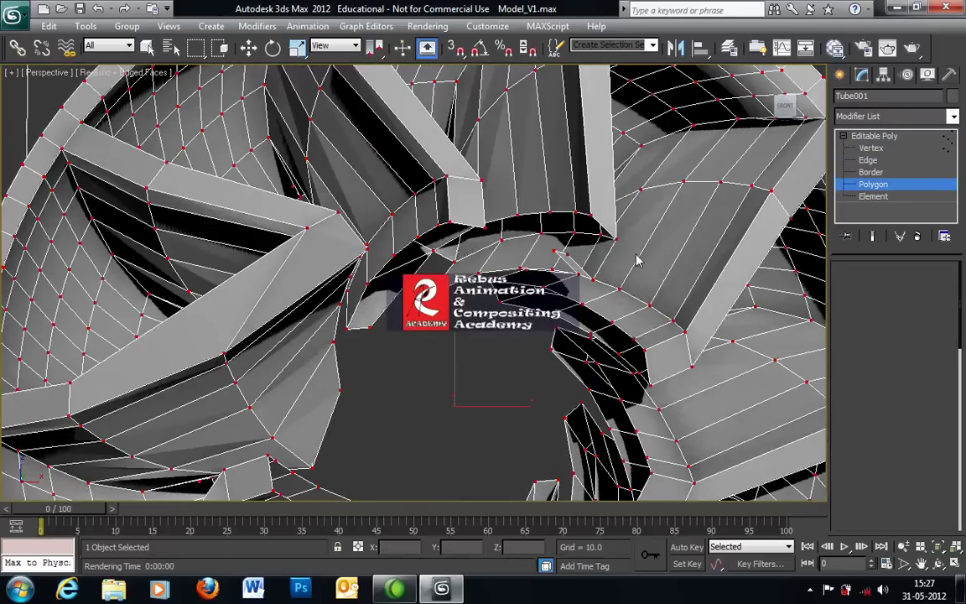
click(582, 270)
key(Delete)
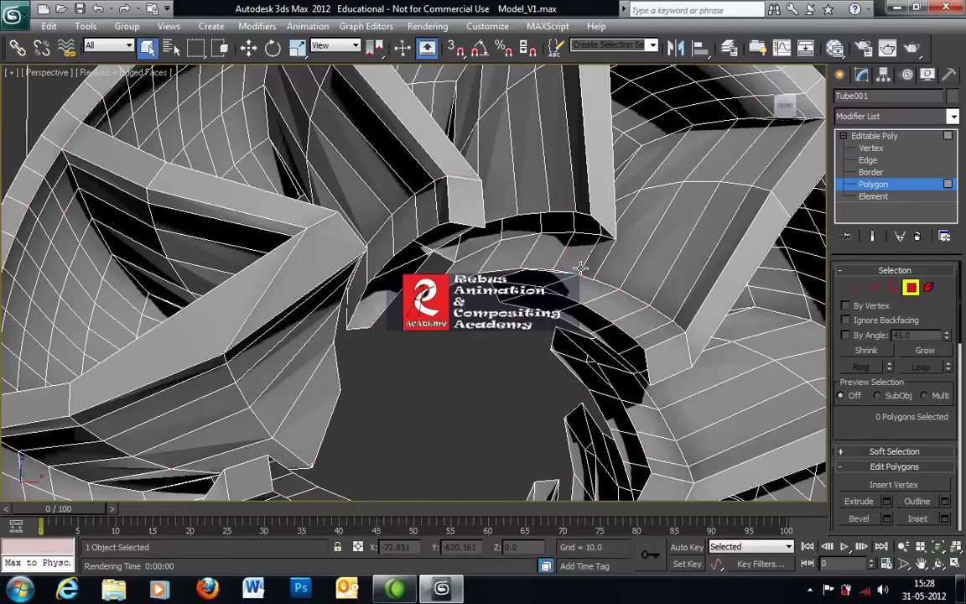
alt+middle_drag(595, 279, 562, 254)
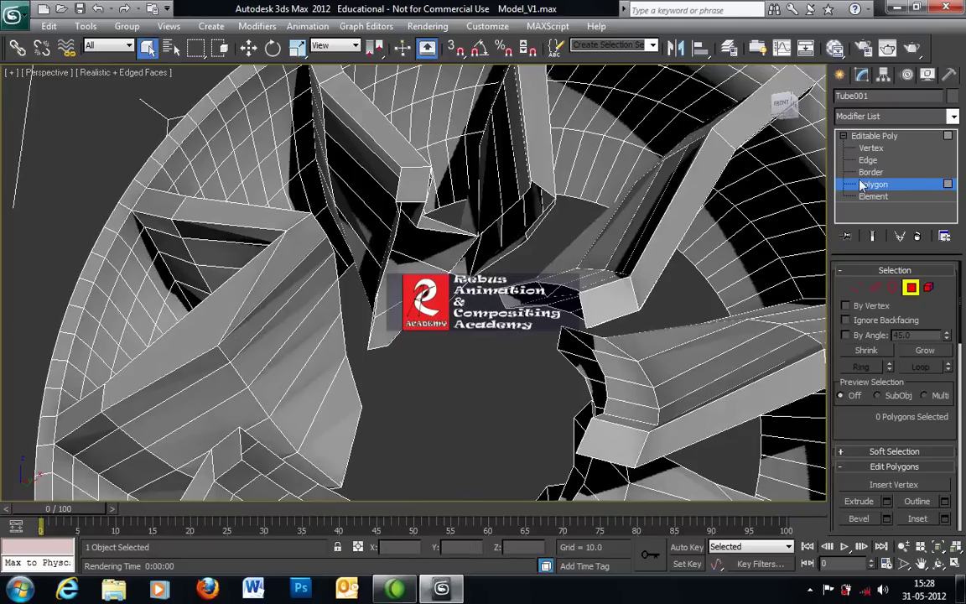
- Target-weld the first spoke's open edge vertices onto the facing edge of the second spoke in the upper pair, at Vertex level
click(871, 148)
right_click(466, 220)
click(452, 324)
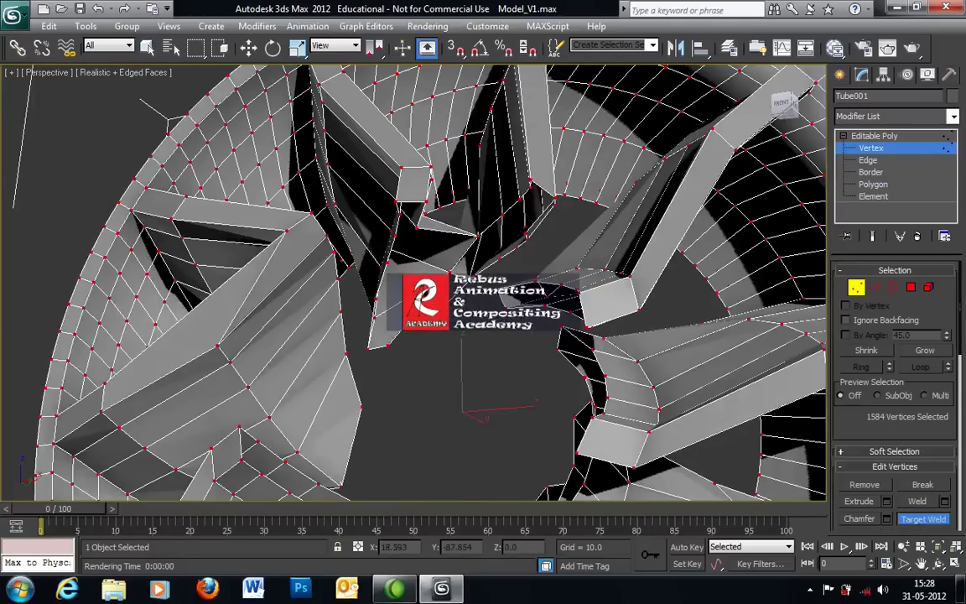
alt+middle_drag(451, 260, 436, 240)
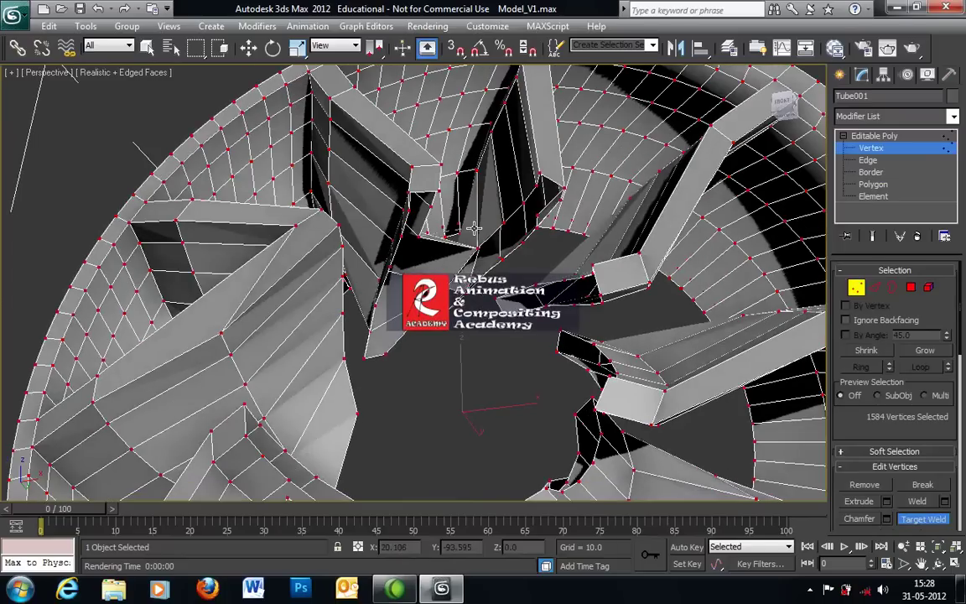
click(505, 223)
click(431, 204)
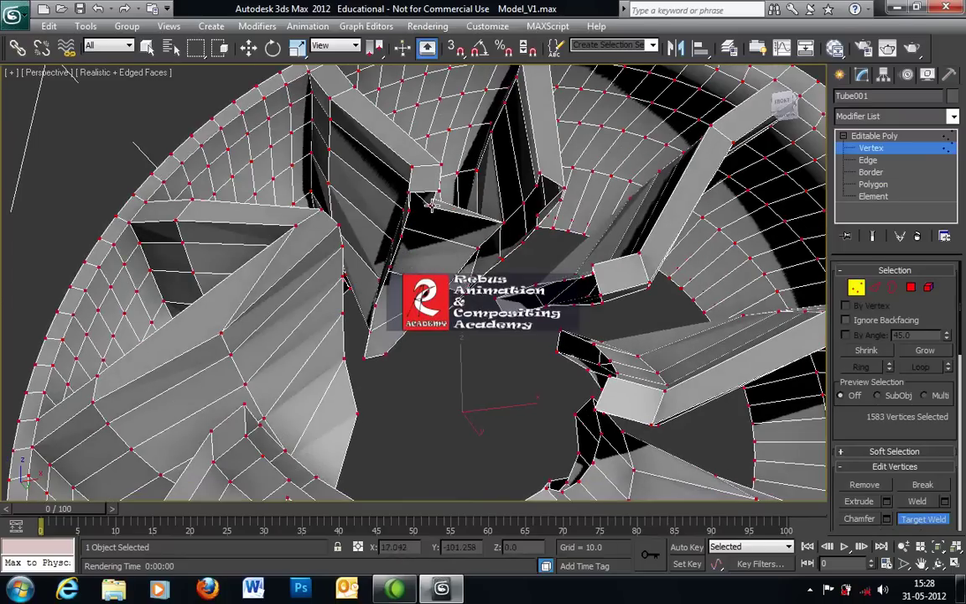
click(447, 186)
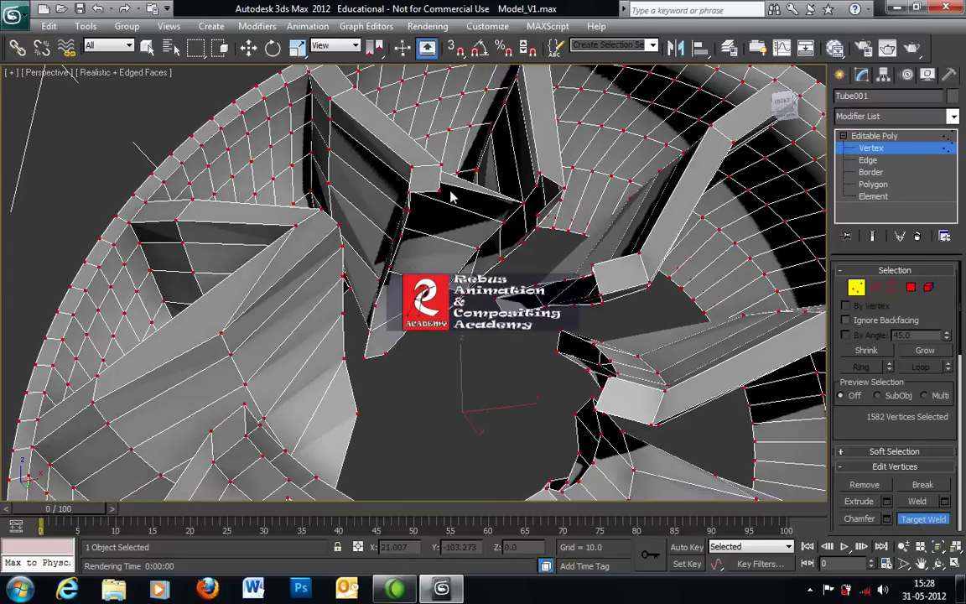
- Target-weld the front corner vertices at the first upper spoke's inner tip onto the matching corners of the second upper spoke
click(440, 174)
click(536, 185)
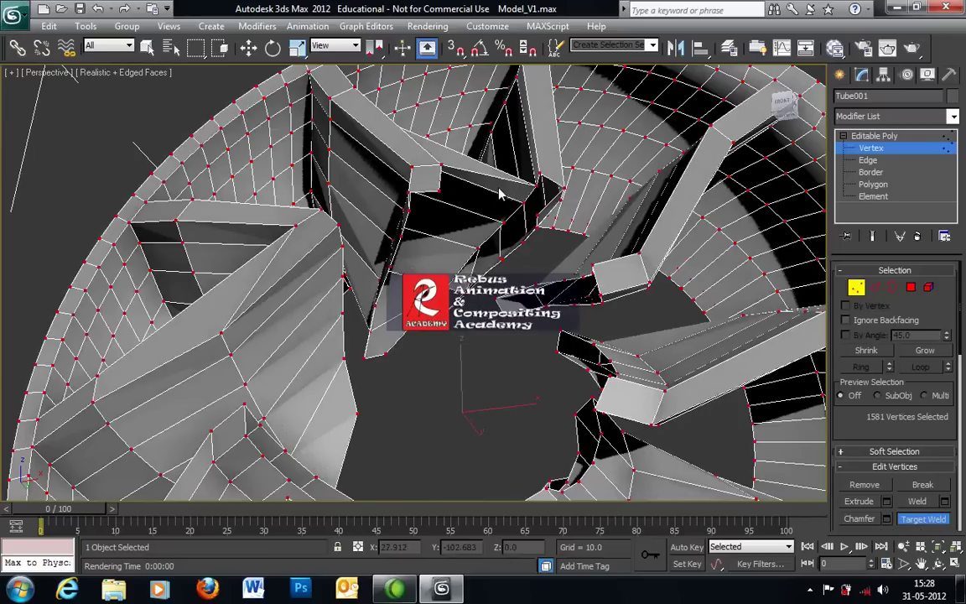
click(441, 166)
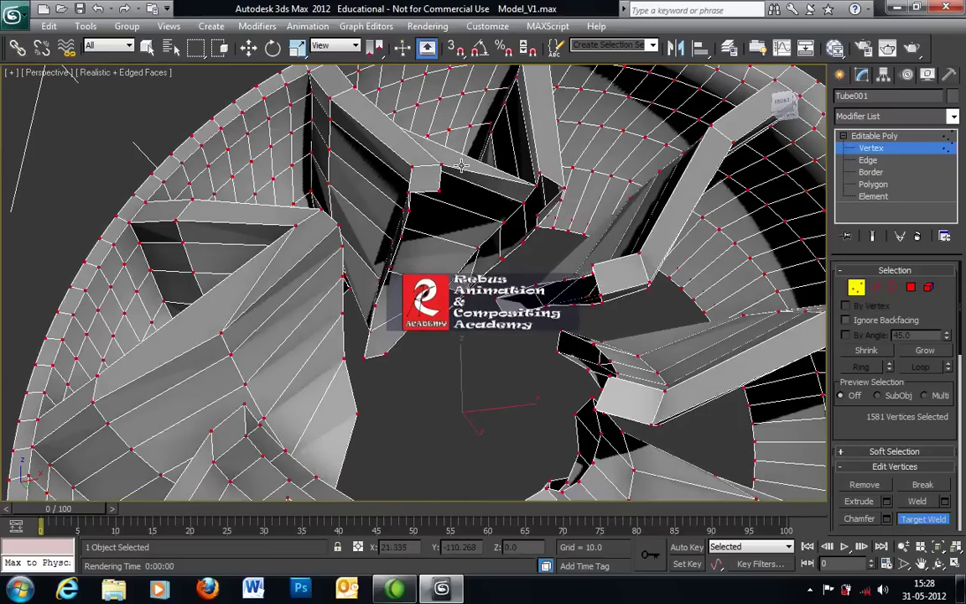
click(538, 173)
click(440, 192)
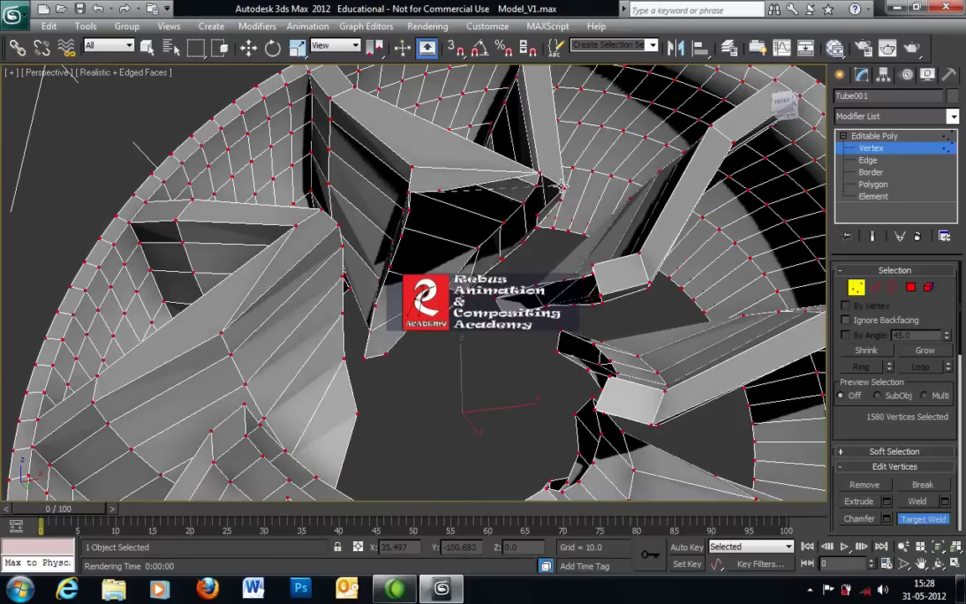
click(564, 188)
- Target-weld the next open vertices of the upper spoke pair across the gap, working from the opposite side
alt+middle_drag(564, 193, 411, 179)
click(411, 178)
click(554, 234)
alt+middle_drag(524, 261, 575, 230)
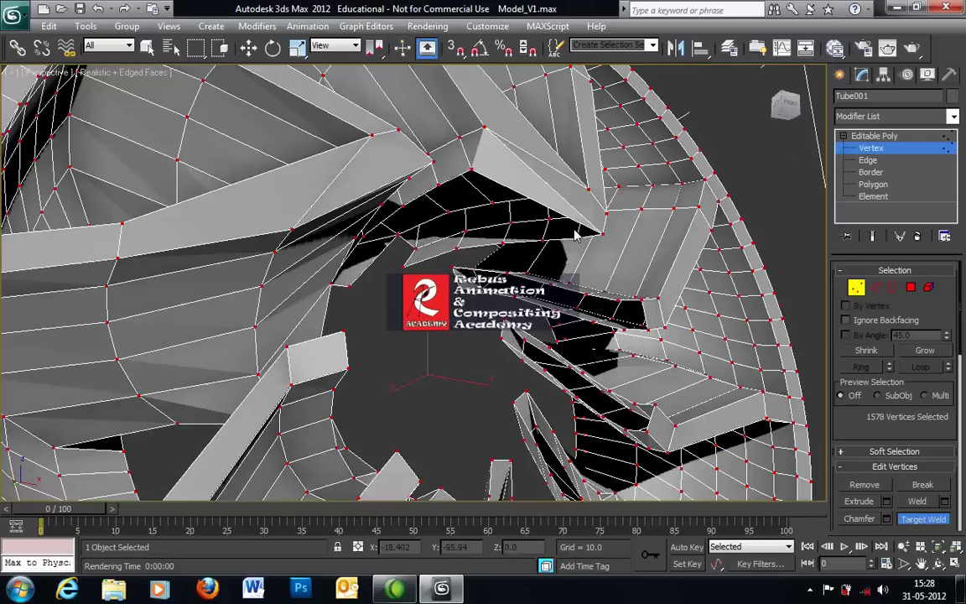
click(471, 170)
click(576, 238)
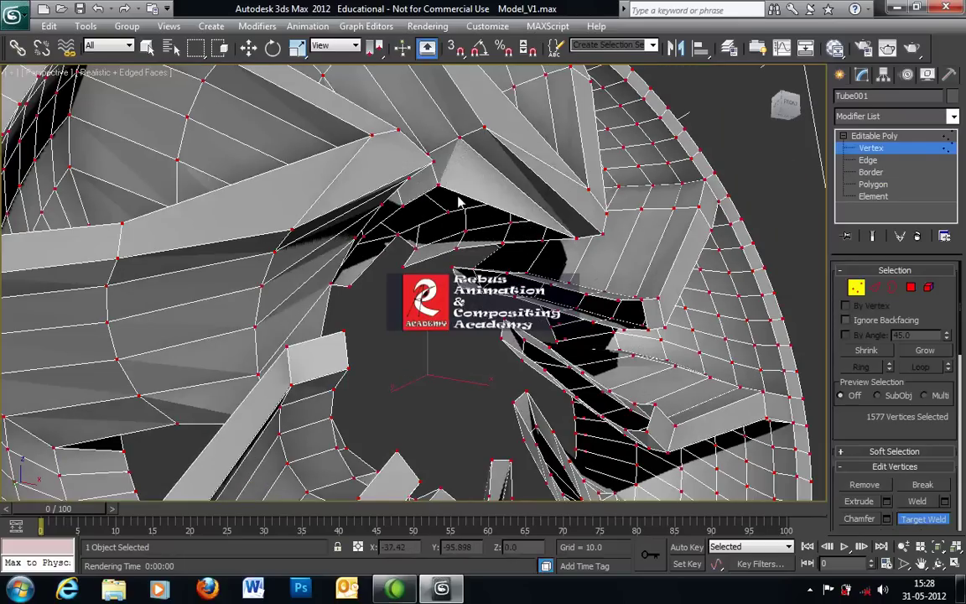
- Target-weld the remaining vertices along the inner rim of the upper spoke pair to close the rest of the gap
alt+middle_drag(404, 252, 375, 264)
click(344, 297)
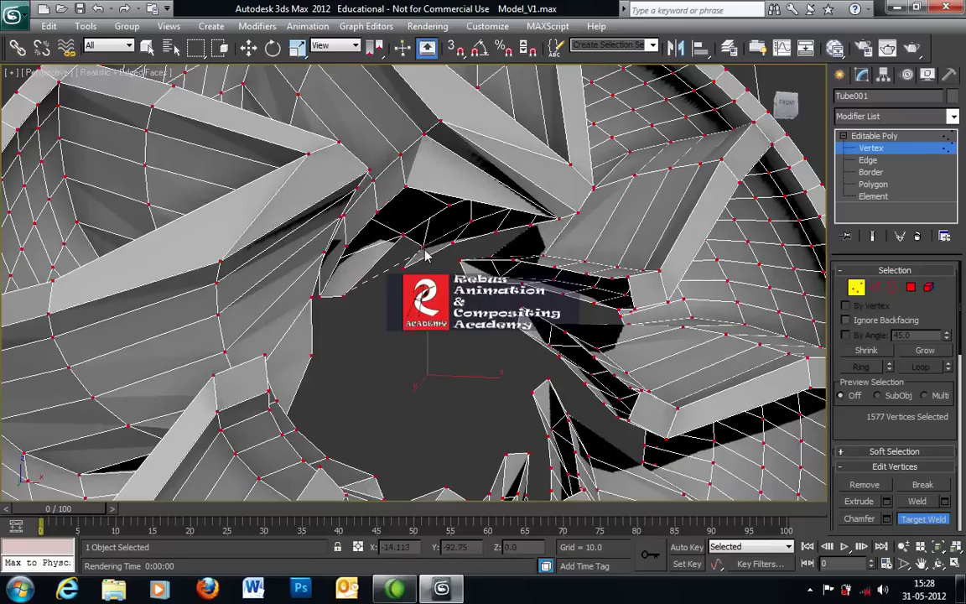
click(405, 268)
alt+middle_drag(400, 293, 369, 281)
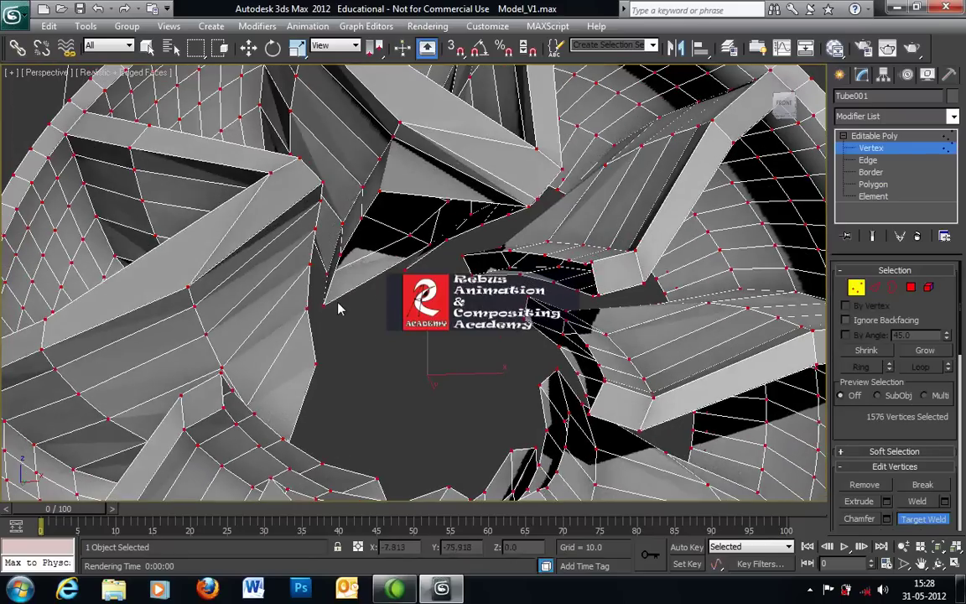
click(405, 270)
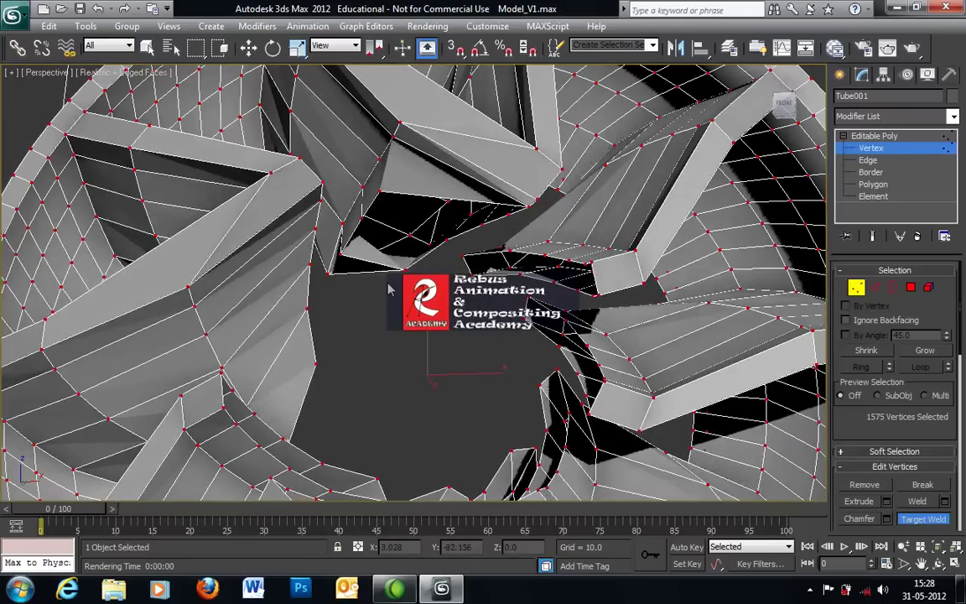
click(447, 240)
click(362, 219)
click(481, 225)
click(383, 192)
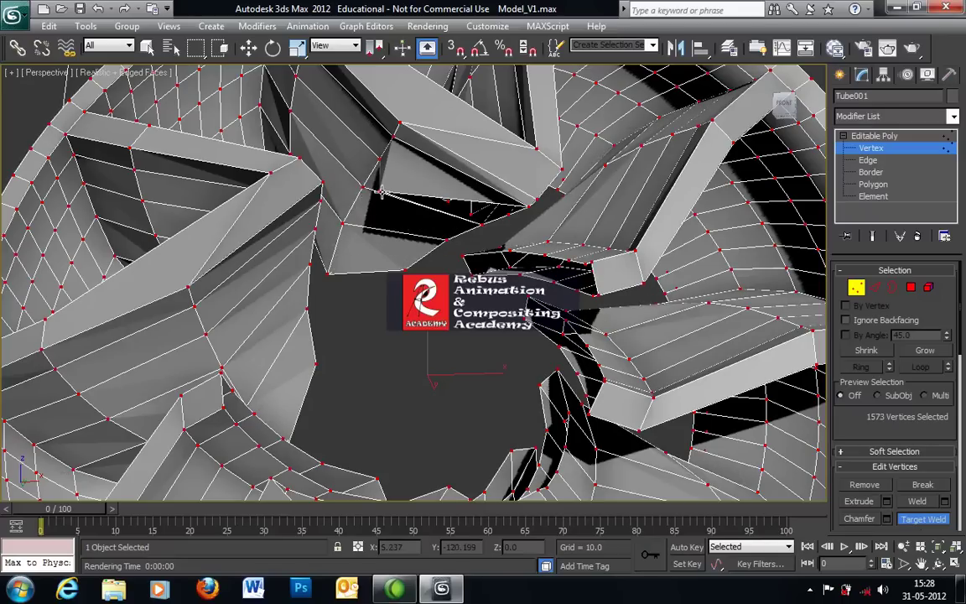
click(506, 215)
alt+middle_drag(514, 263, 480, 298)
scroll(514, 250, down, 5)
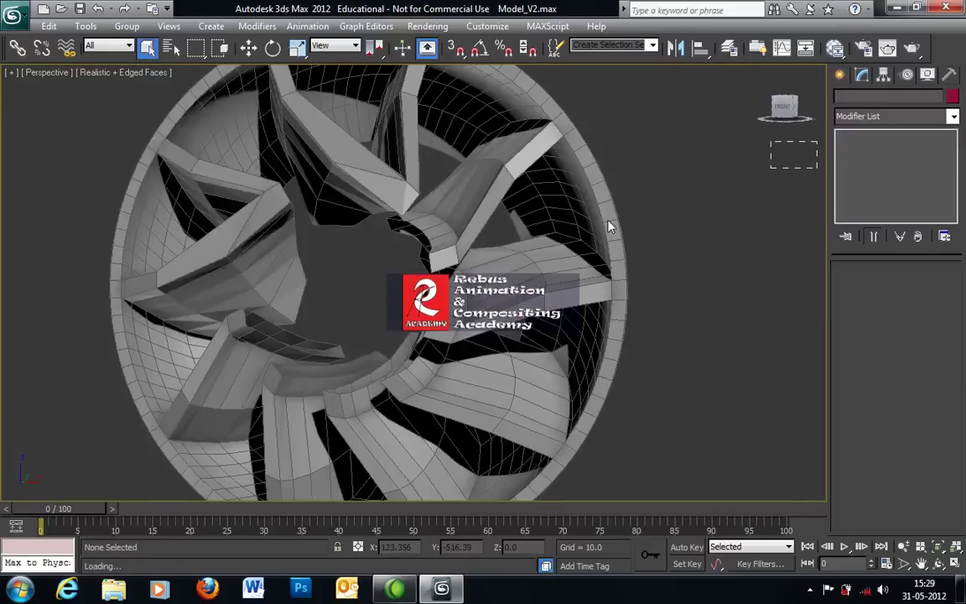
- Examine the wheel from several angles to check how the spokes are joined in pairs
alt+middle_drag(417, 235, 281, 187)
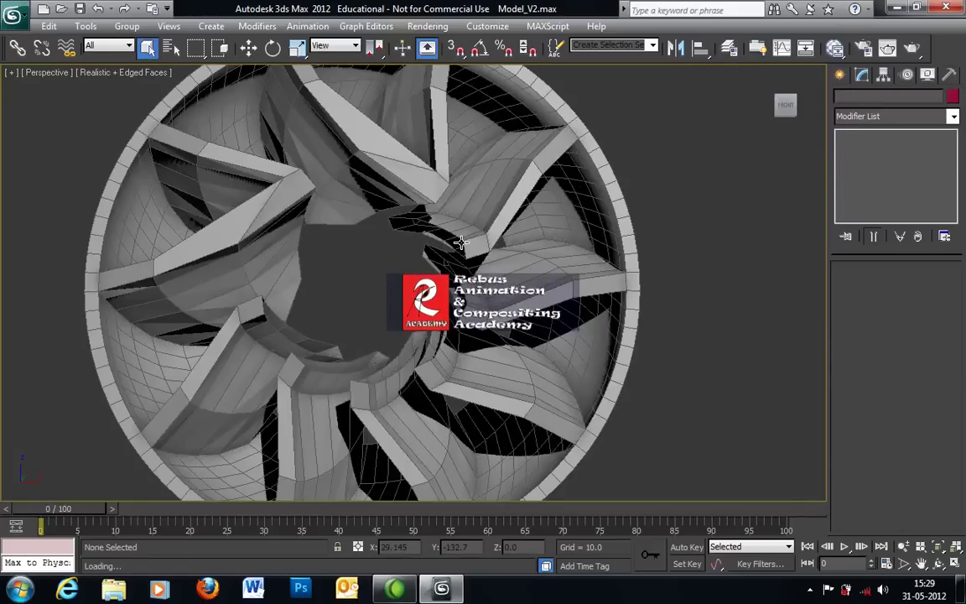
alt+middle_drag(350, 200, 487, 270)
alt+middle_drag(395, 308, 483, 291)
alt+middle_drag(450, 211, 474, 254)
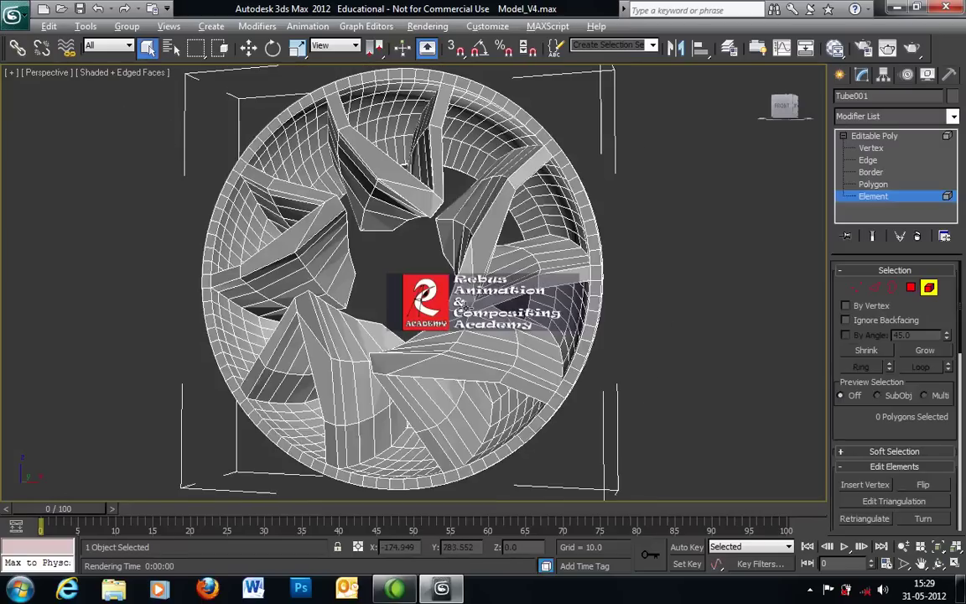
alt+middle_drag(336, 263, 329, 241)
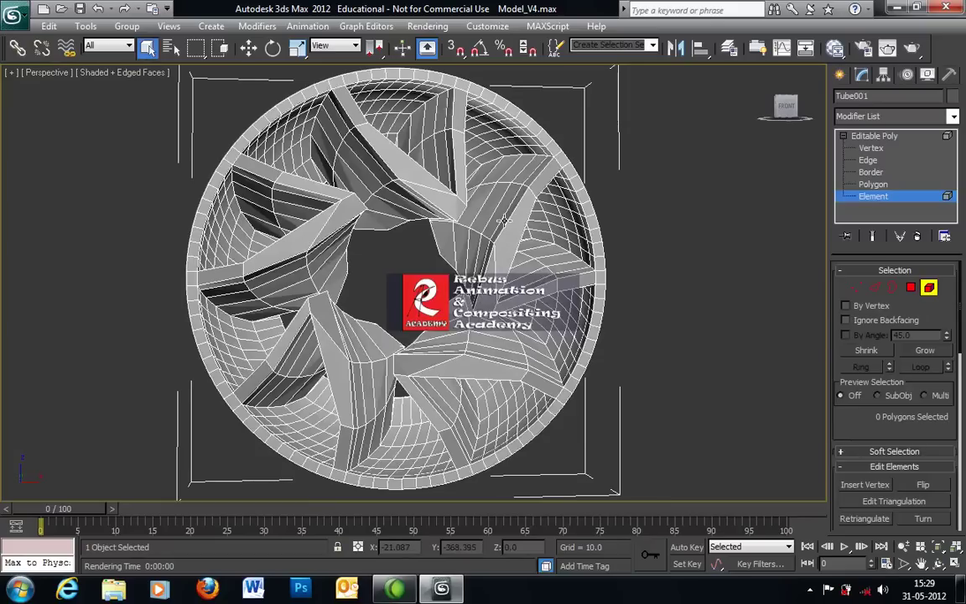
alt+middle_drag(421, 267, 388, 218)
alt+middle_drag(510, 268, 374, 251)
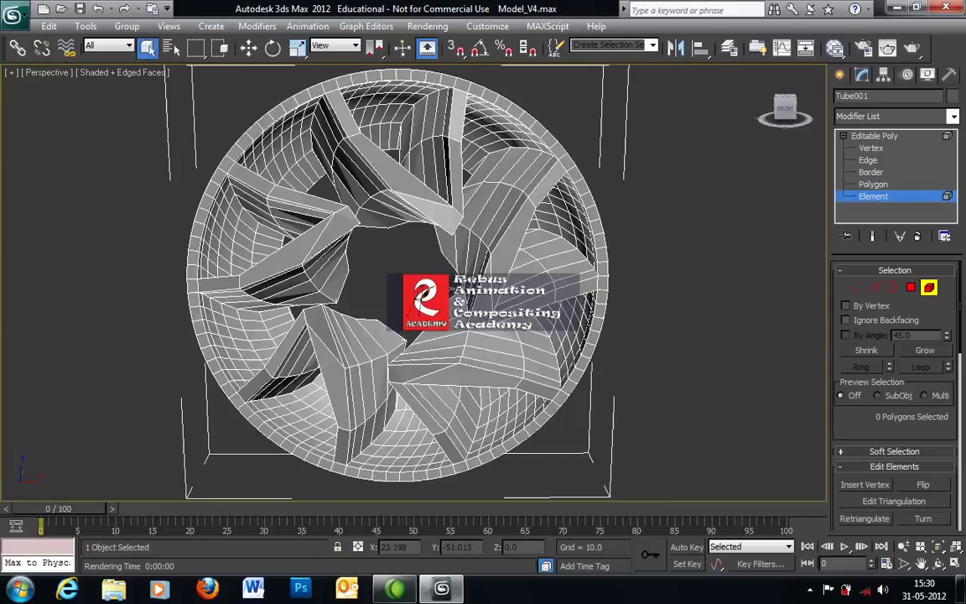
- Leave Element level and apply a TurboSmooth modifier to the whole wheel
click(873, 136)
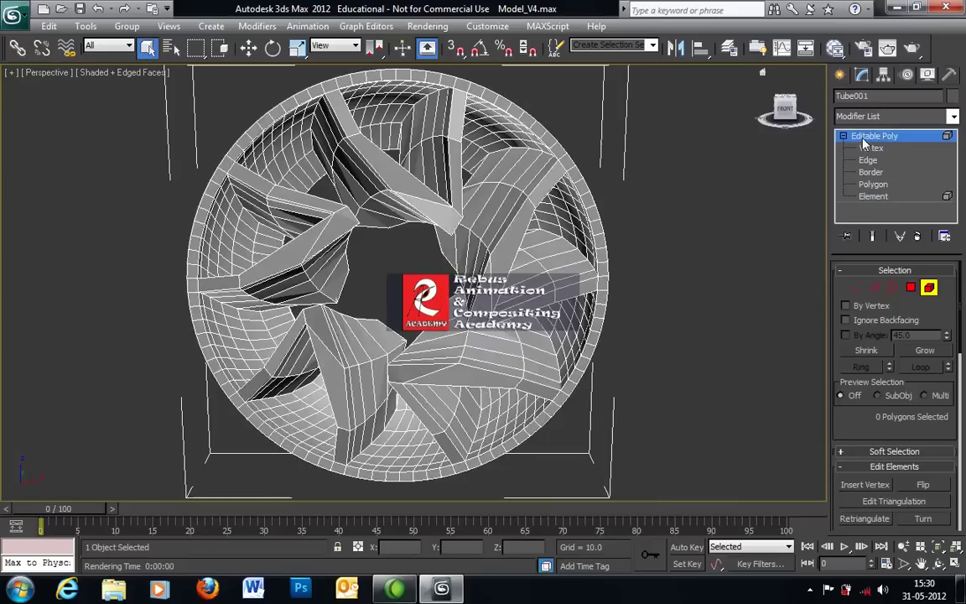
click(860, 118)
key(t)
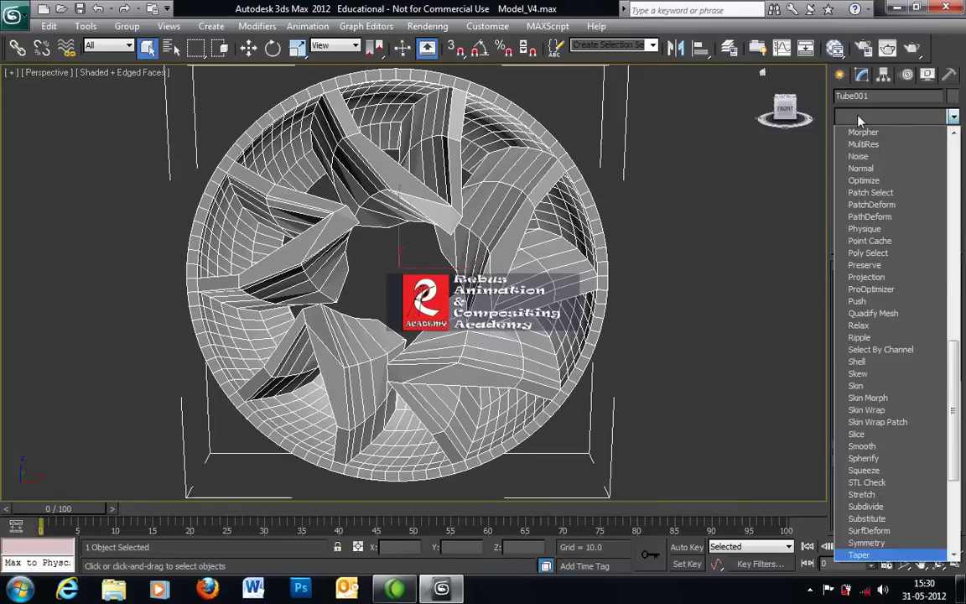
key(u)
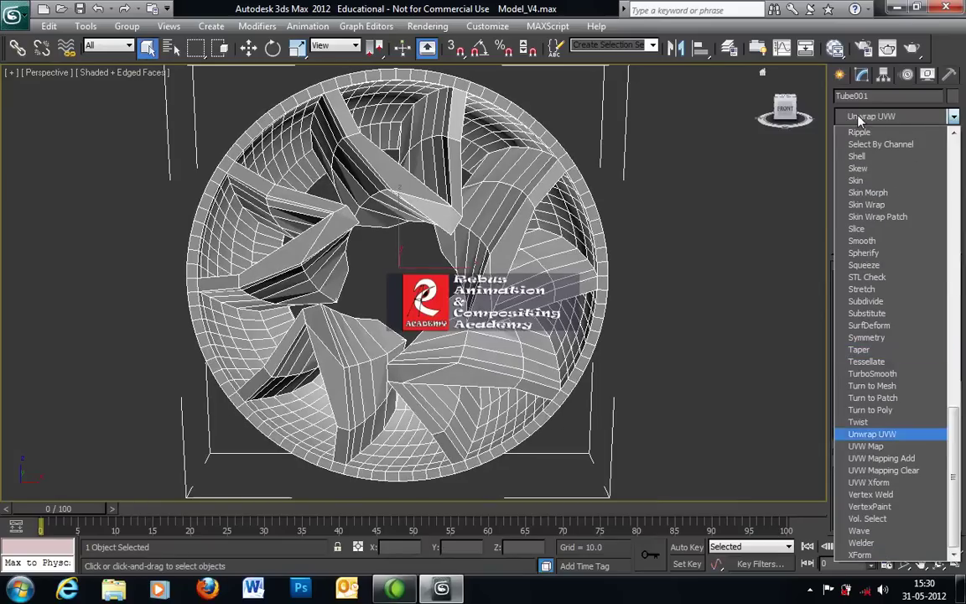
key(o)
click(864, 118)
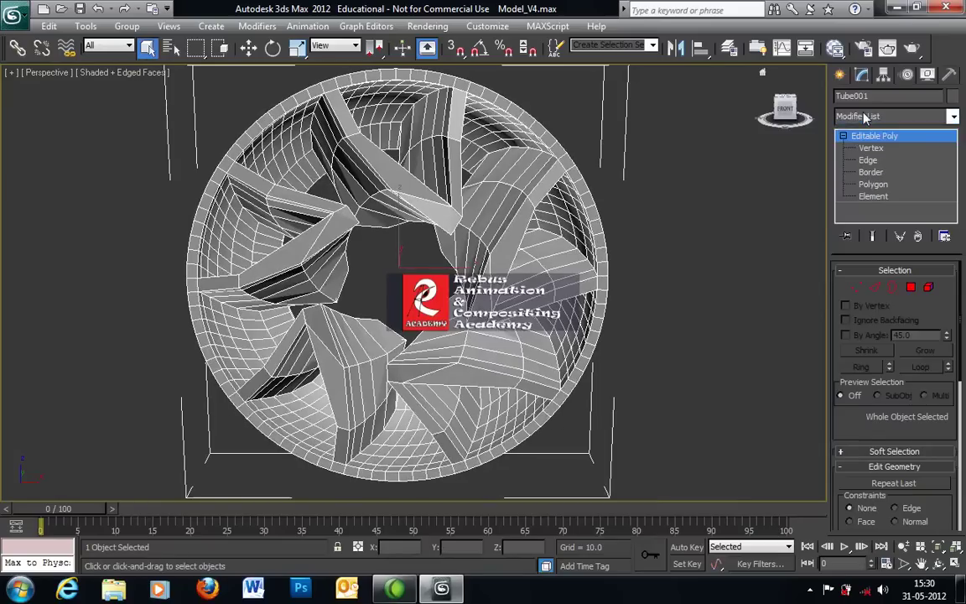
click(865, 118)
text(tu)
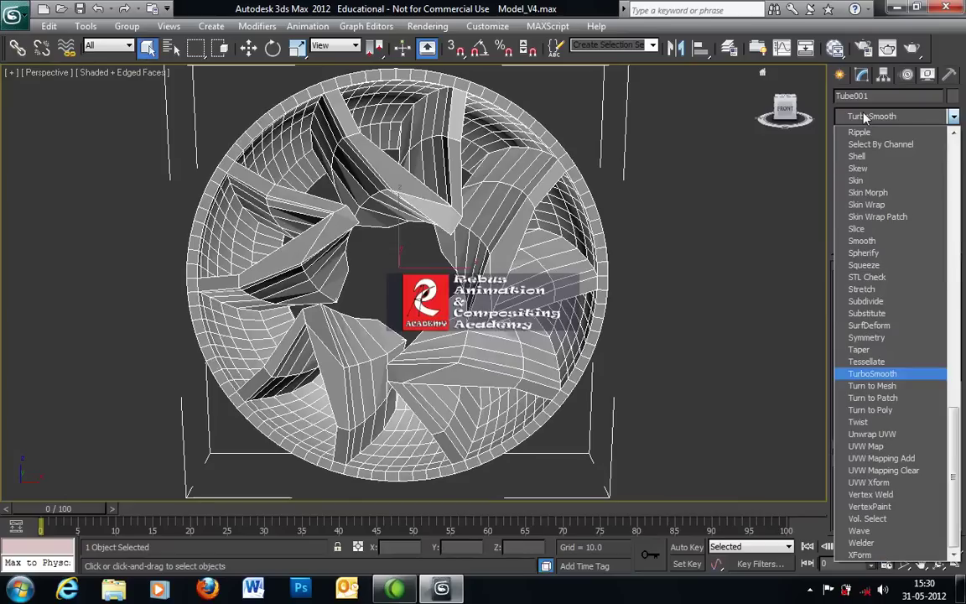
click(876, 374)
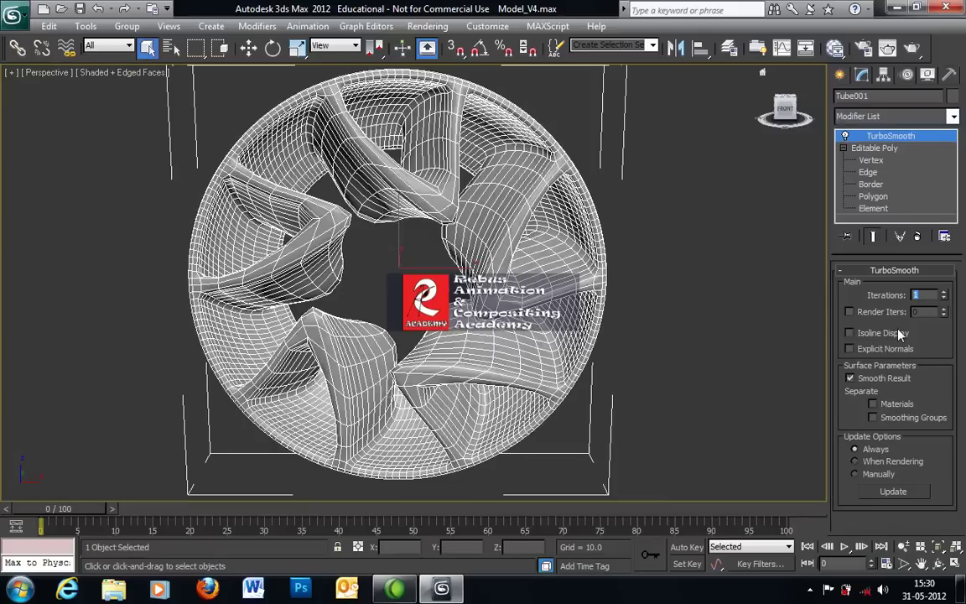
- Set the TurboSmooth iterations to 3 and render the perspective view of the wheel
text(3)
key(Return)
alt+middle_drag(449, 345, 494, 329)
key(shift+q)
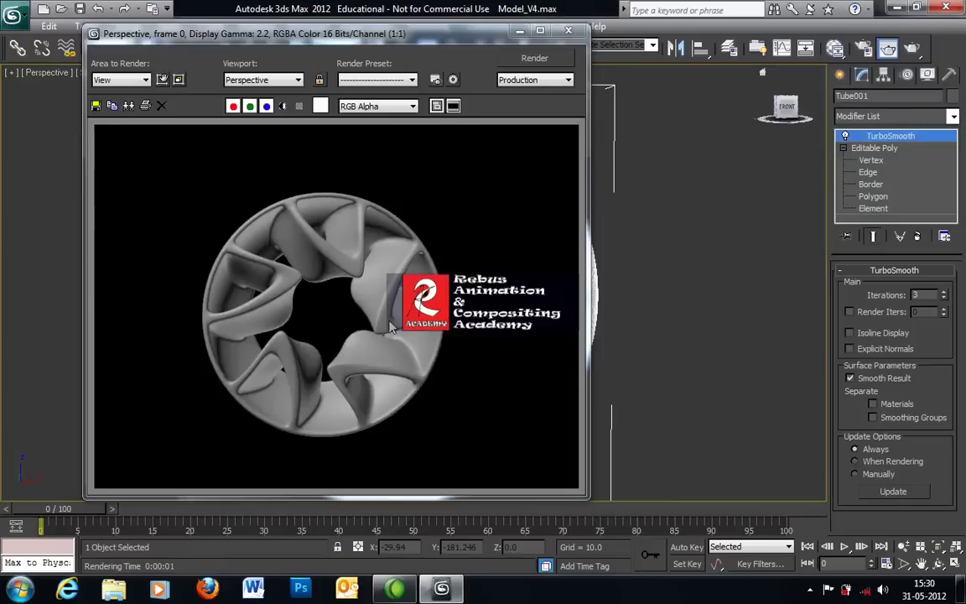
- Close the rendered image and remove the TurboSmooth modifier from the wheel
click(568, 32)
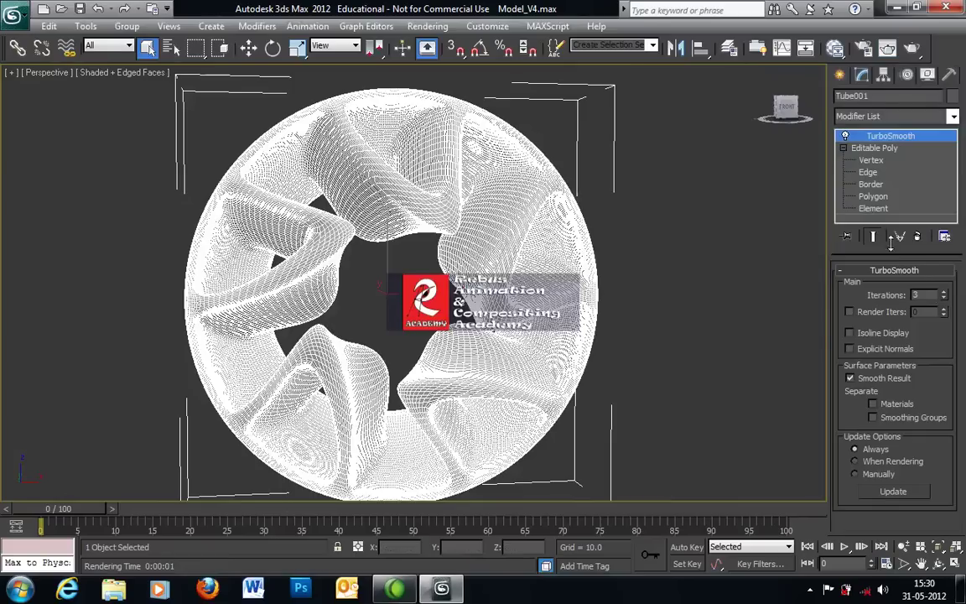
click(917, 236)
alt+middle_drag(508, 268, 388, 330)
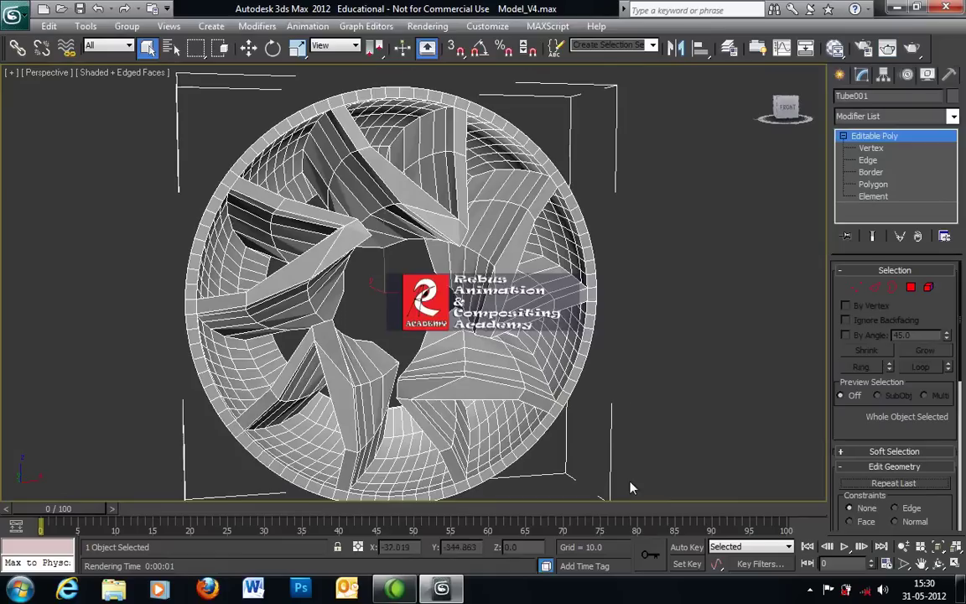
click(810, 591)
right_click(786, 511)
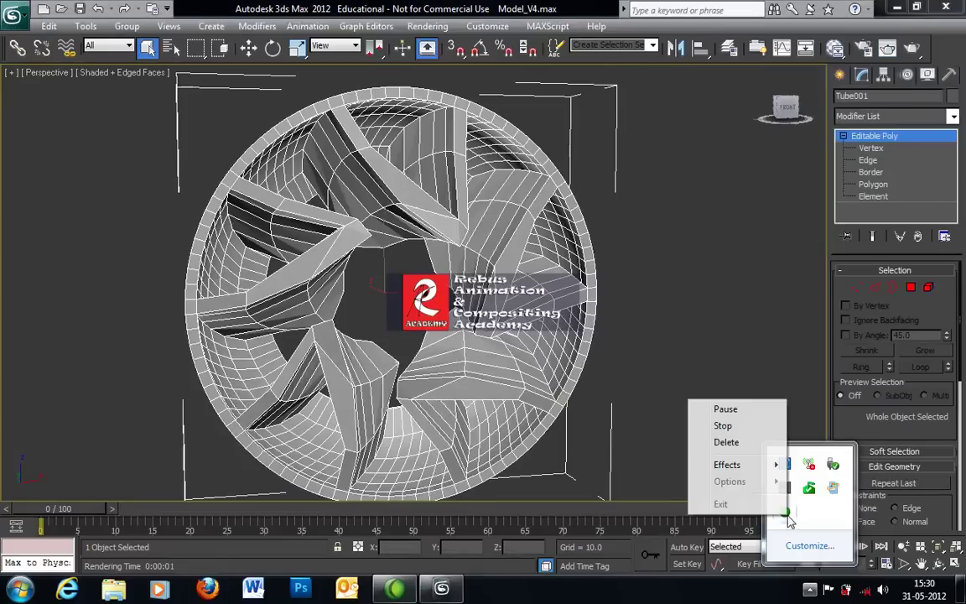
click(725, 409)
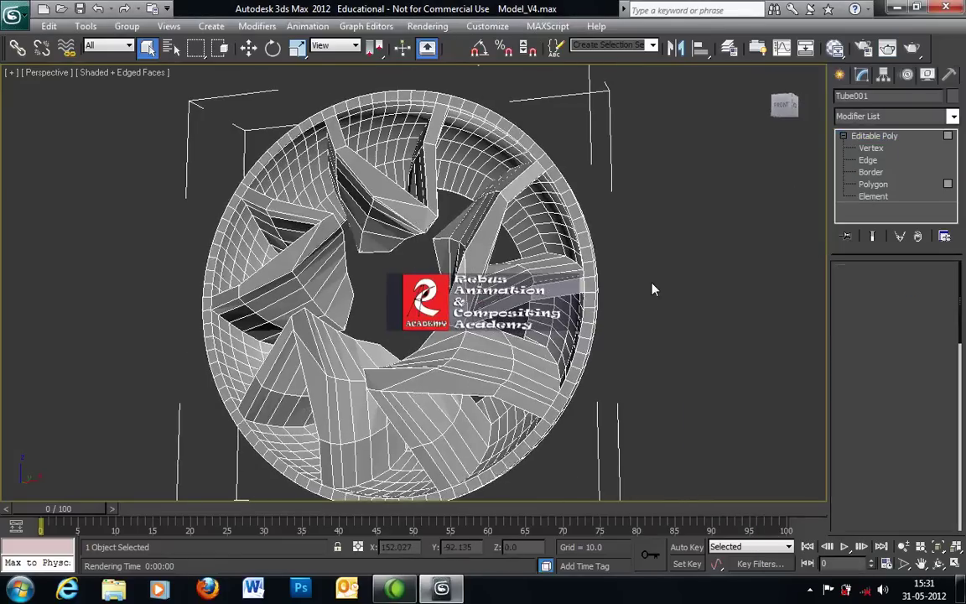
- Delete the two facing polygons at the inner ends of the neighbouring left and lower-left spoke pairs at Polygon level
key(4)
alt+middle_drag(654, 289, 570, 281)
scroll(629, 285, up, 3)
click(357, 259)
alt+middle_drag(377, 331, 380, 291)
ctrl+click(356, 312)
click(380, 291)
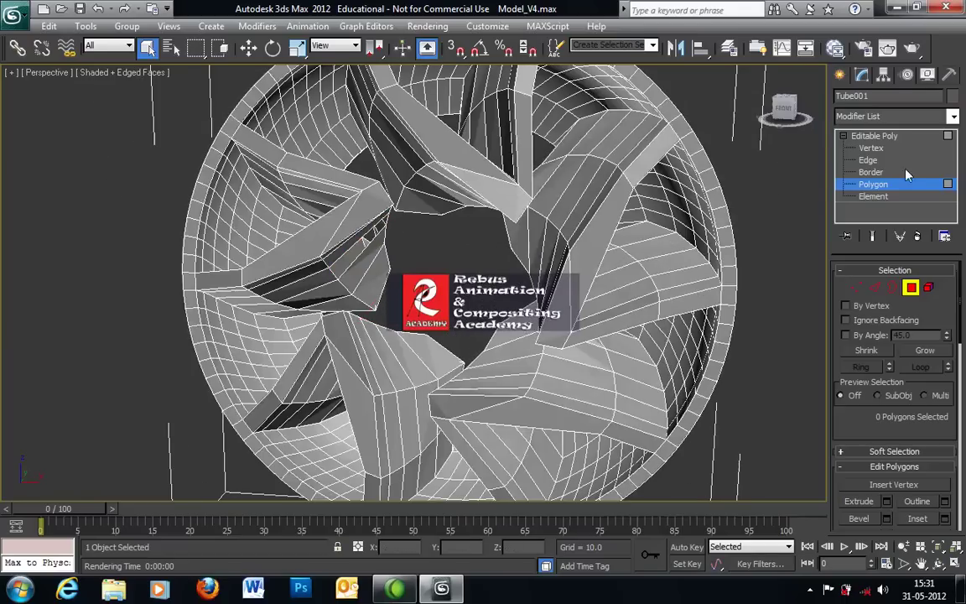
- Select the two open borders facing each other on the left and lower-left spoke pairs and connect them with Bridge
click(877, 173)
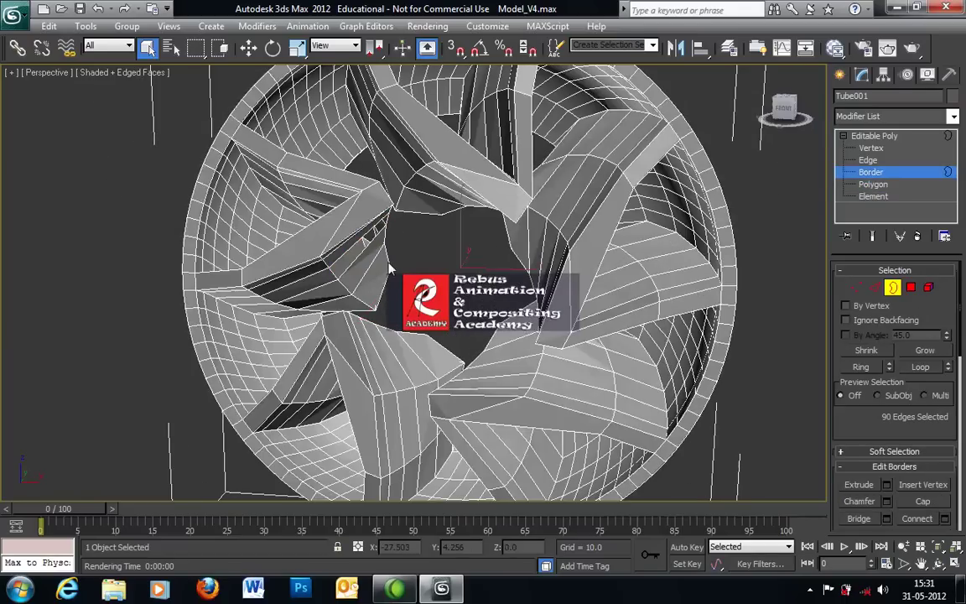
click(365, 241)
alt+middle_drag(397, 291, 355, 295)
ctrl+click(356, 295)
alt+middle_drag(390, 339, 394, 302)
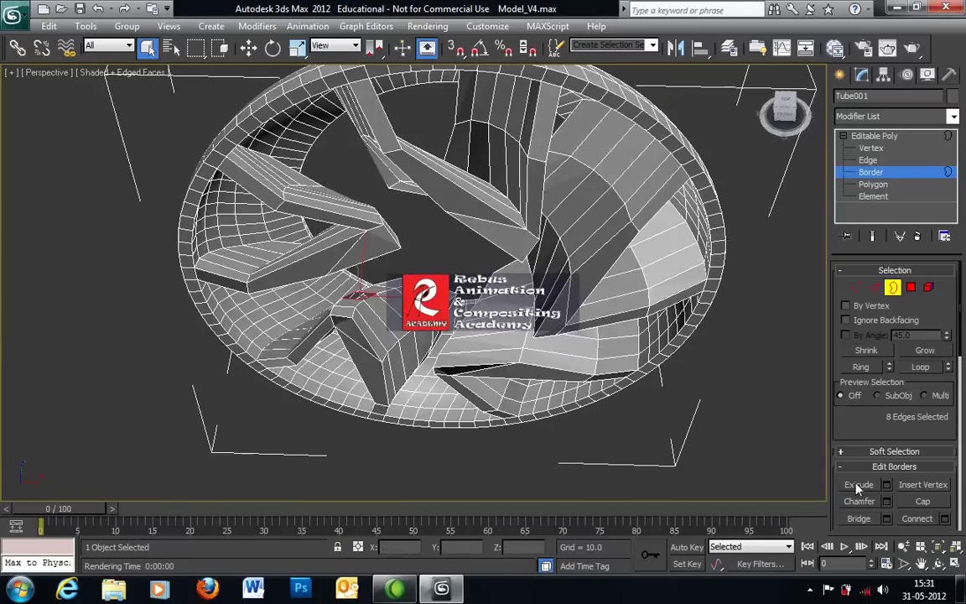
alt+middle_drag(333, 321, 340, 286)
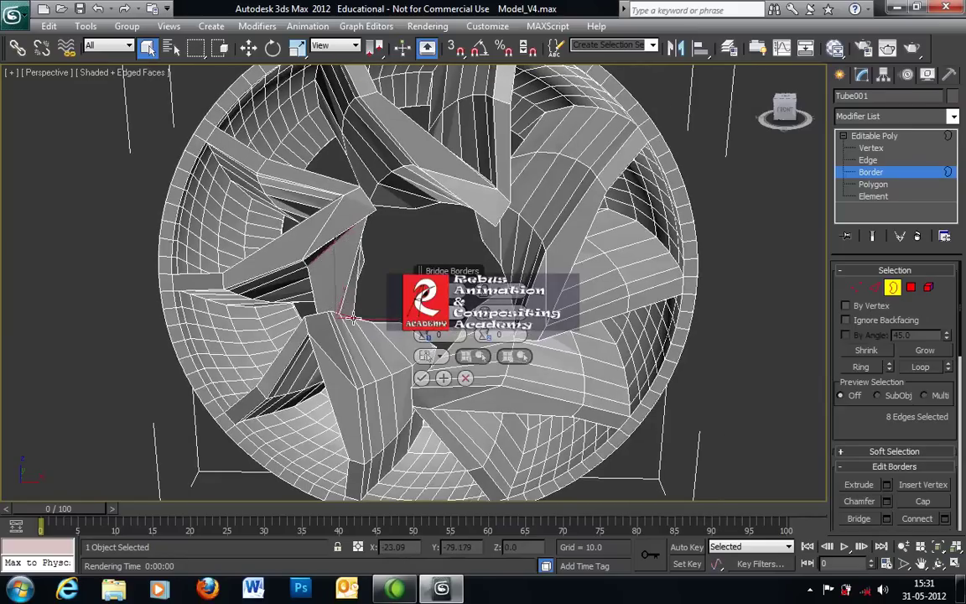
alt+middle_drag(331, 295, 328, 272)
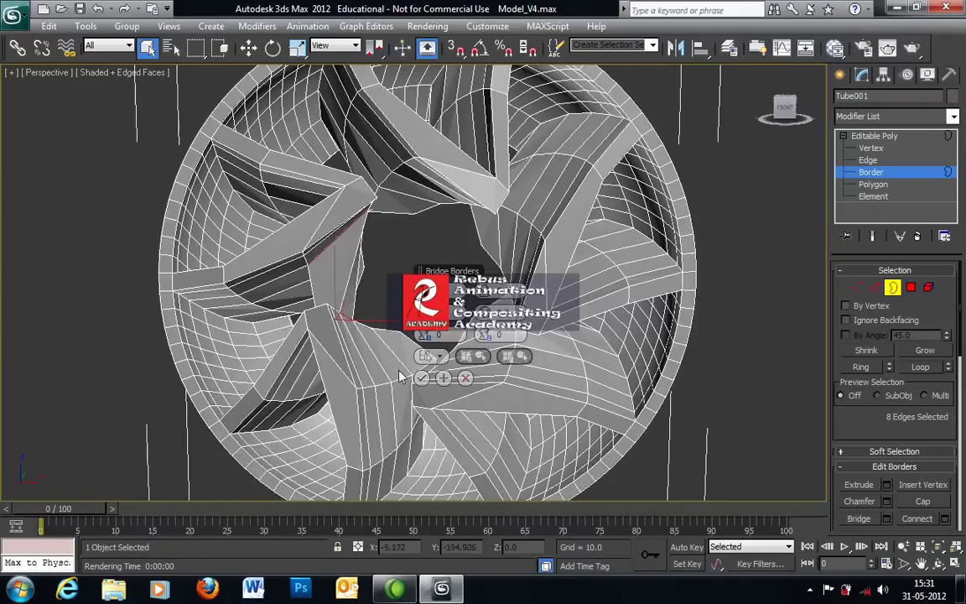
click(422, 379)
alt+middle_drag(409, 349, 377, 368)
alt+middle_drag(390, 303, 354, 306)
scroll(400, 316, up, 4)
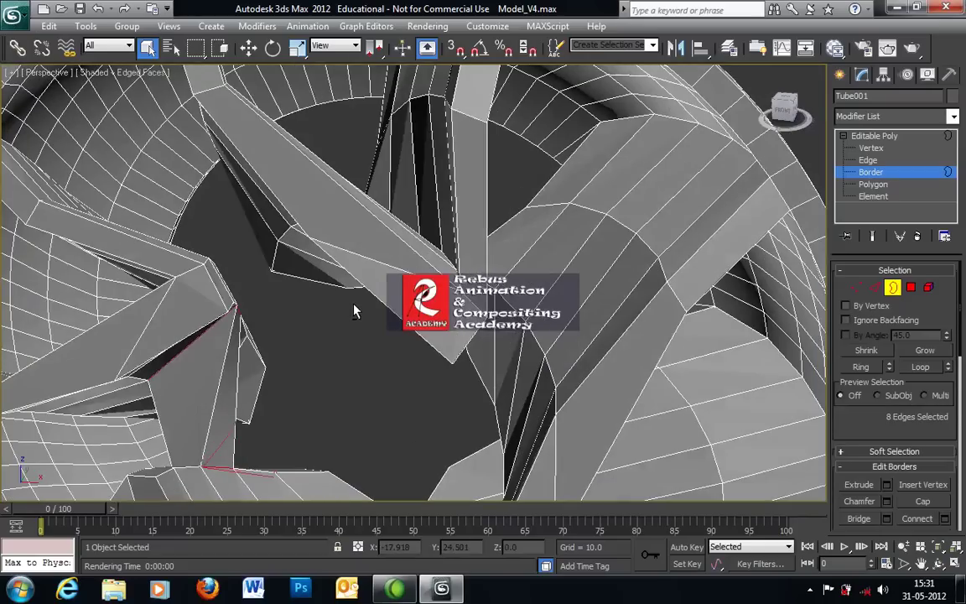
- Delete the two facing polygons at the inner ends of the neighbouring left and upper spoke pairs at Polygon level
click(869, 185)
alt+middle_drag(396, 269, 336, 267)
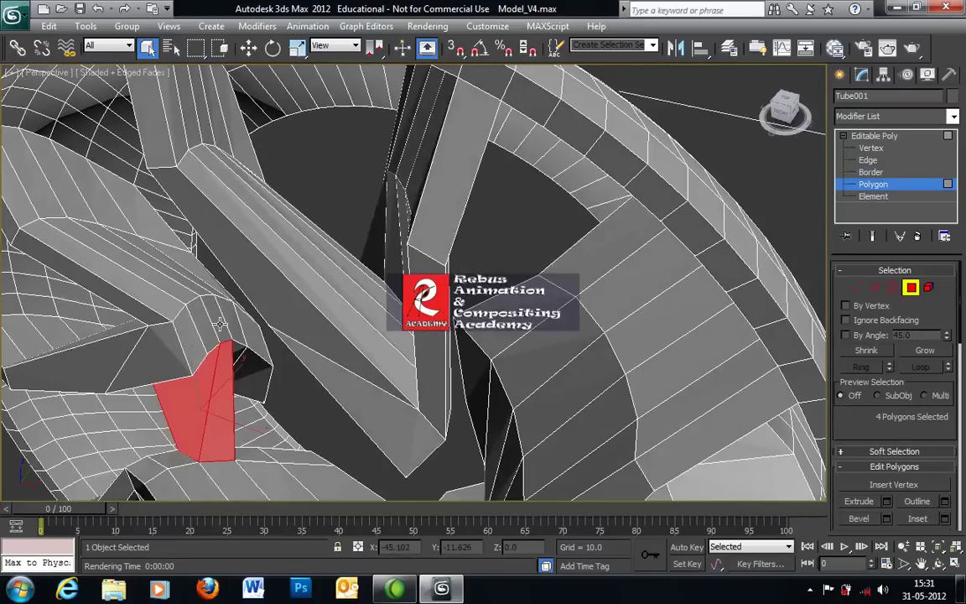
alt+middle_drag(299, 357, 327, 361)
click(327, 361)
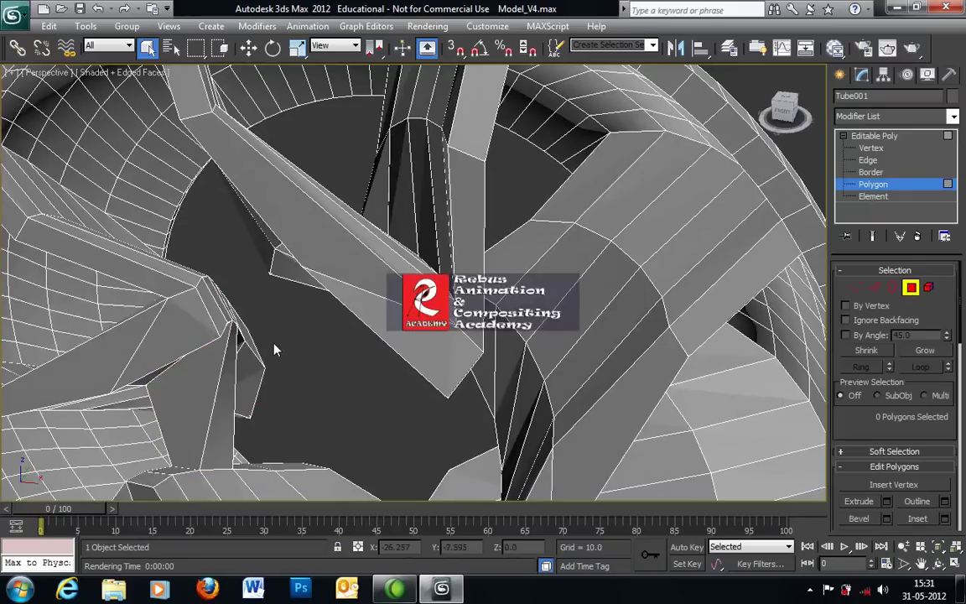
alt+middle_drag(225, 300, 342, 262)
click(229, 296)
ctrl+click(342, 261)
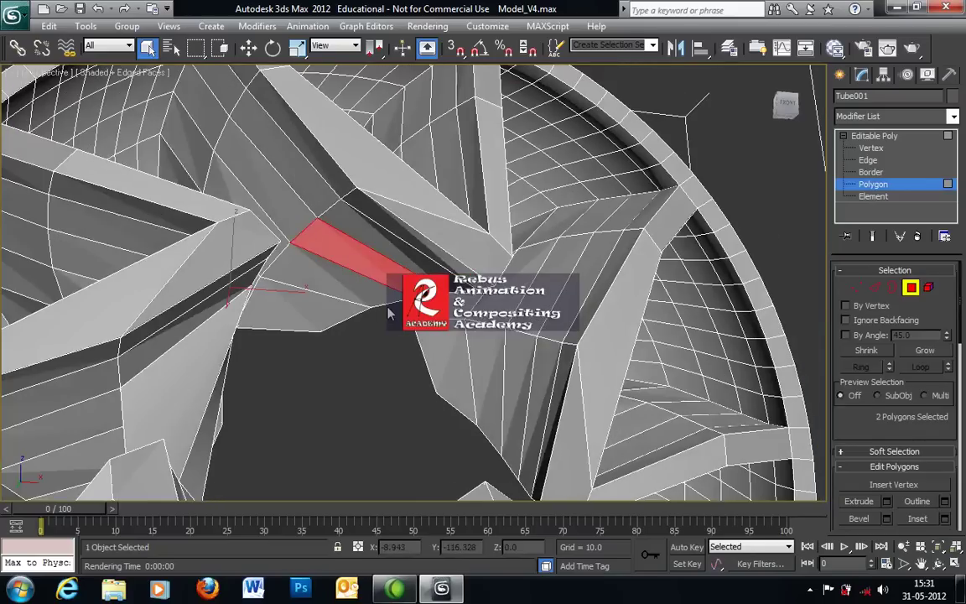
key(Delete)
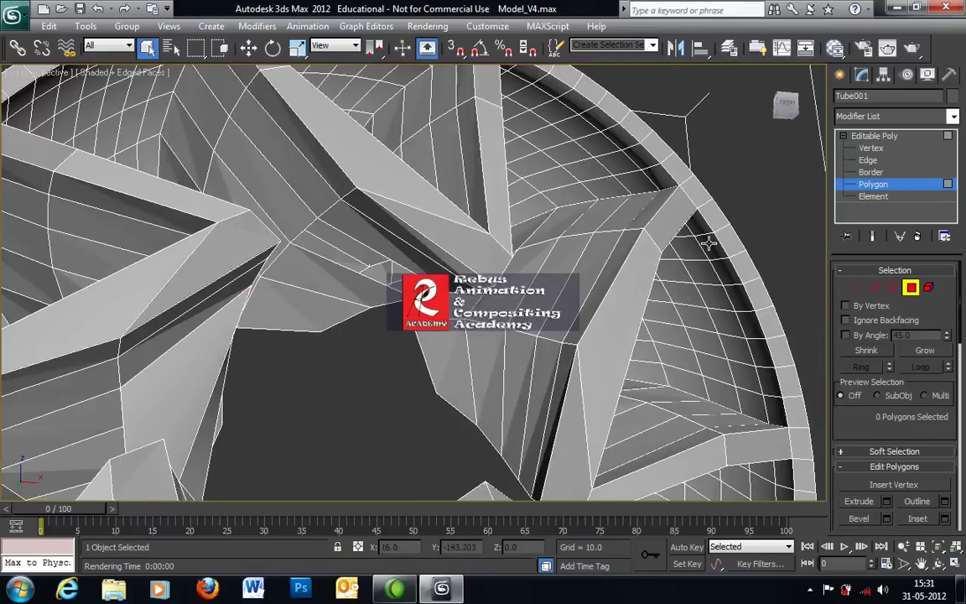
- Select the two open borders facing each other on the left and upper spoke pairs and connect them with Bridge
click(892, 290)
click(376, 285)
alt+middle_drag(375, 285, 272, 286)
ctrl+click(273, 285)
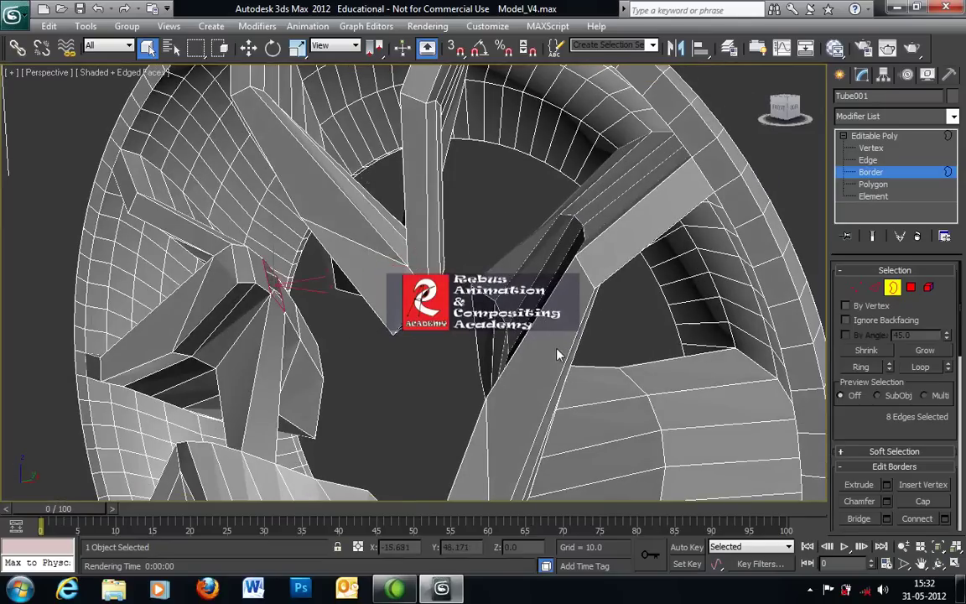
click(887, 519)
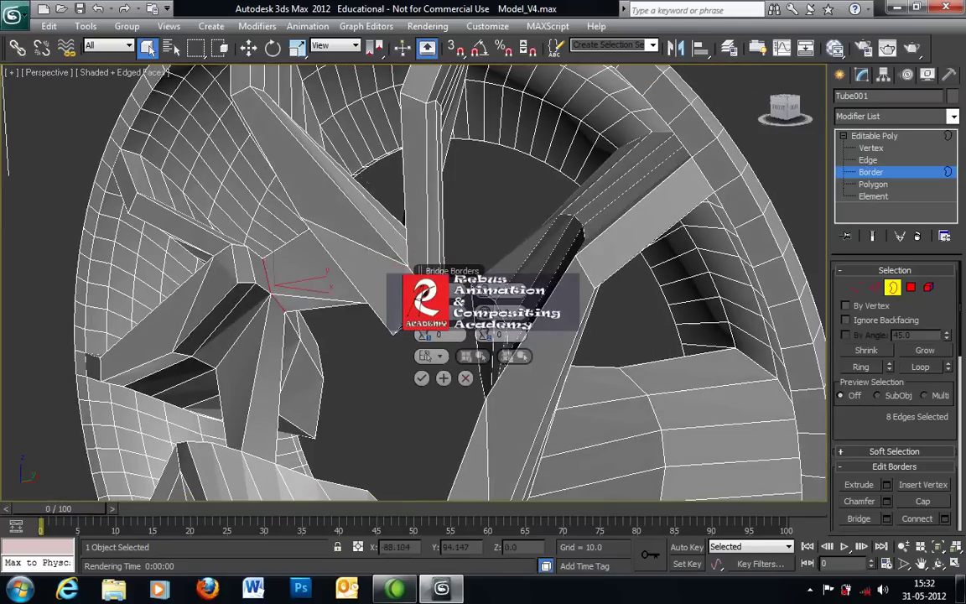
click(422, 379)
alt+middle_drag(312, 344, 631, 265)
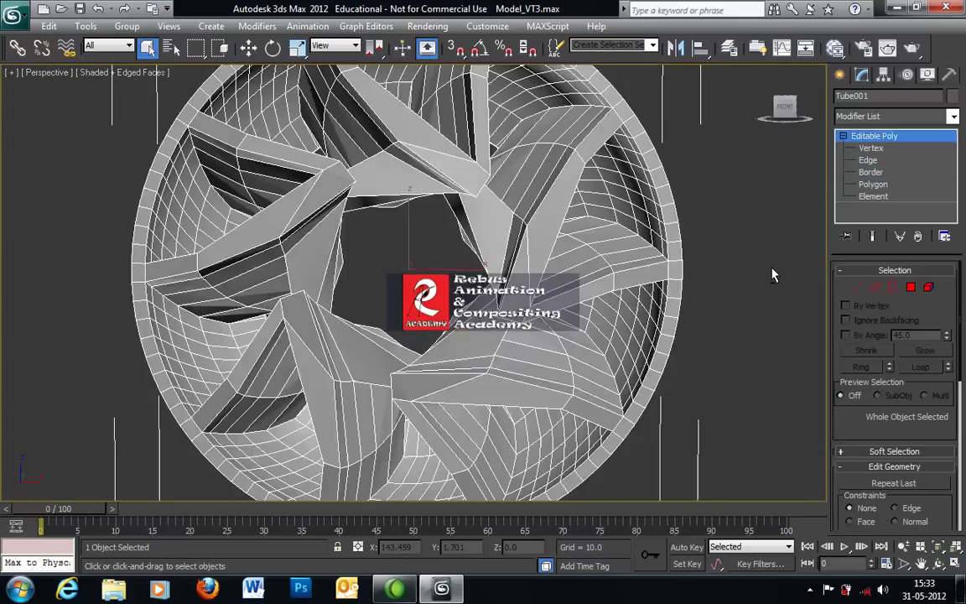
- Select the five inner polygons facing the hub opening at Polygon level and delete them
alt+middle_drag(772, 273, 687, 209)
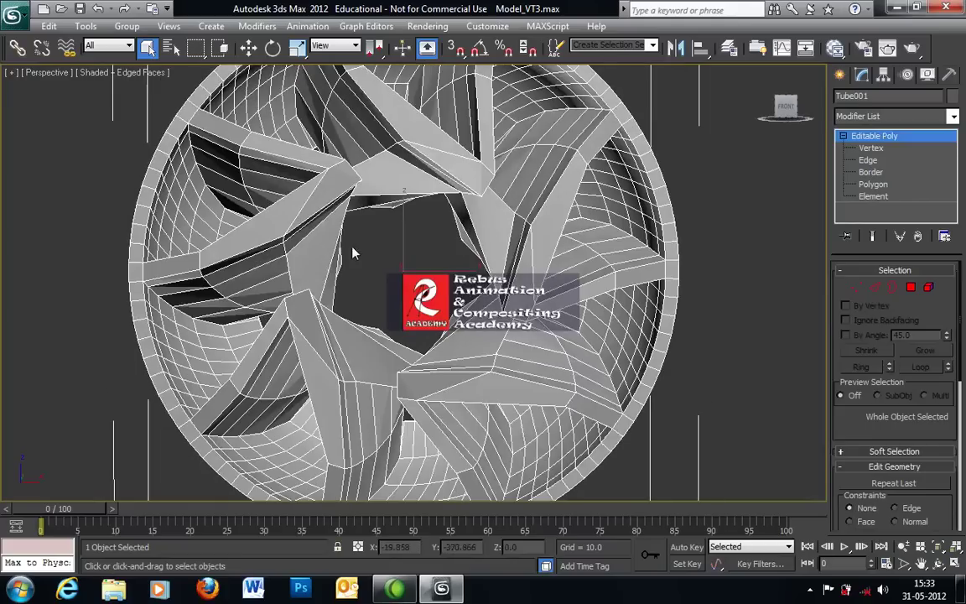
mouse_move(542, 317)
alt+middle_down()
mouse_move(401, 310)
mouse_move(549, 315)
alt+middle_up()
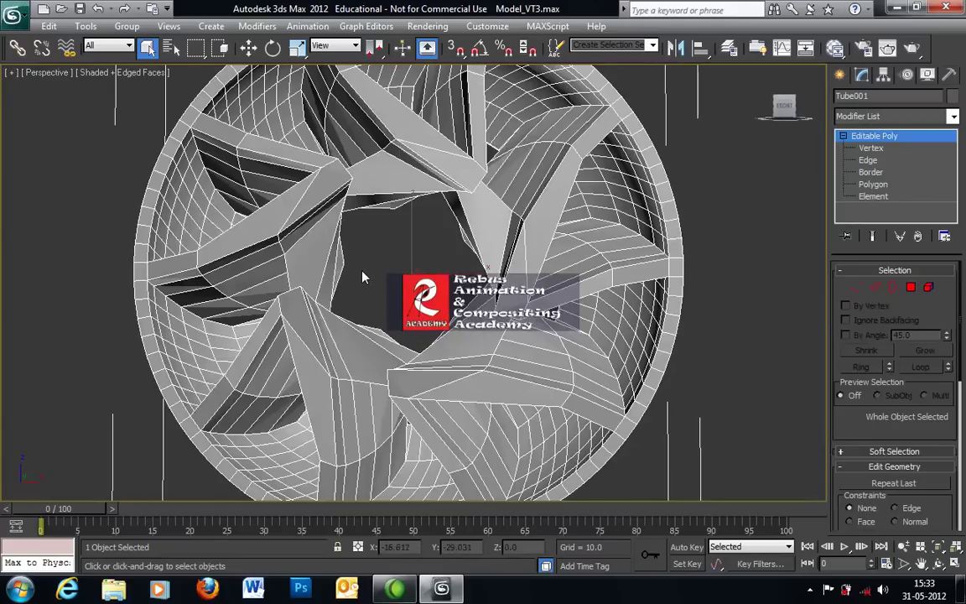
click(911, 287)
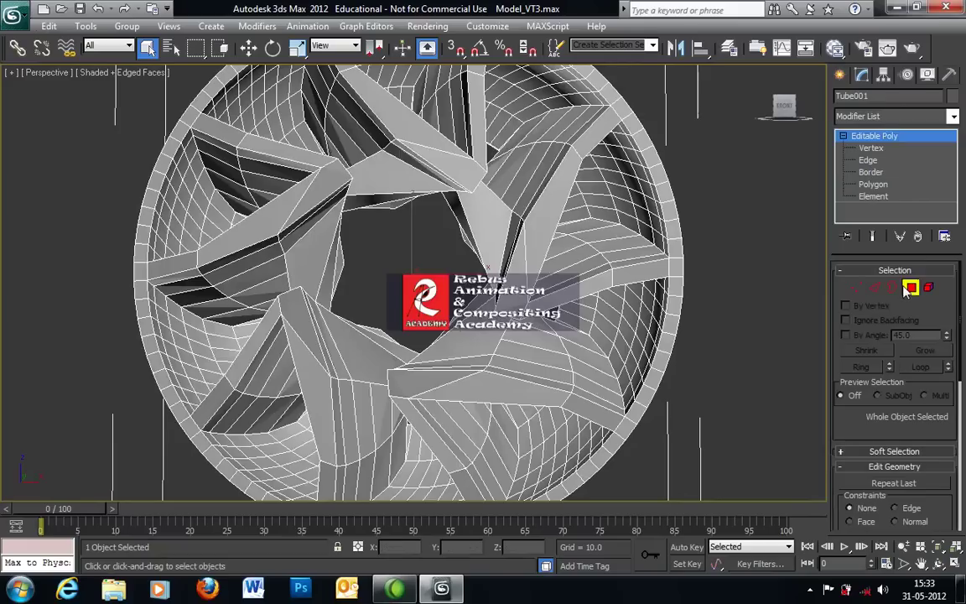
alt+middle_drag(483, 258, 502, 268)
click(340, 268)
ctrl+click(374, 201)
ctrl+click(467, 232)
ctrl+click(457, 306)
alt+middle_drag(457, 308, 427, 344)
ctrl+click(350, 298)
alt+middle_drag(349, 298, 398, 279)
click(350, 249)
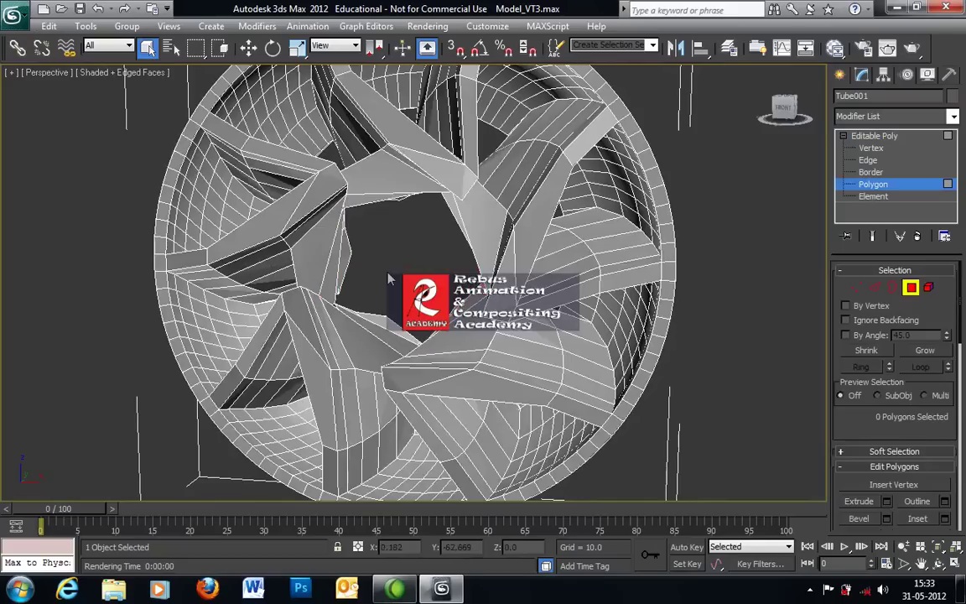
- Cap the open back and front borders around the hub opening at Border level
alt+middle_drag(351, 248, 625, 216)
click(893, 288)
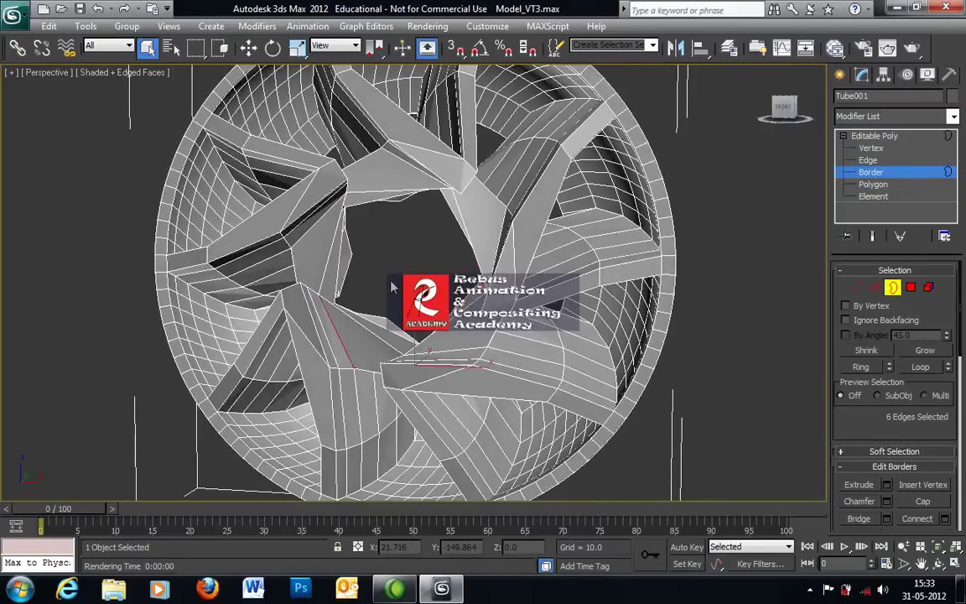
click(341, 251)
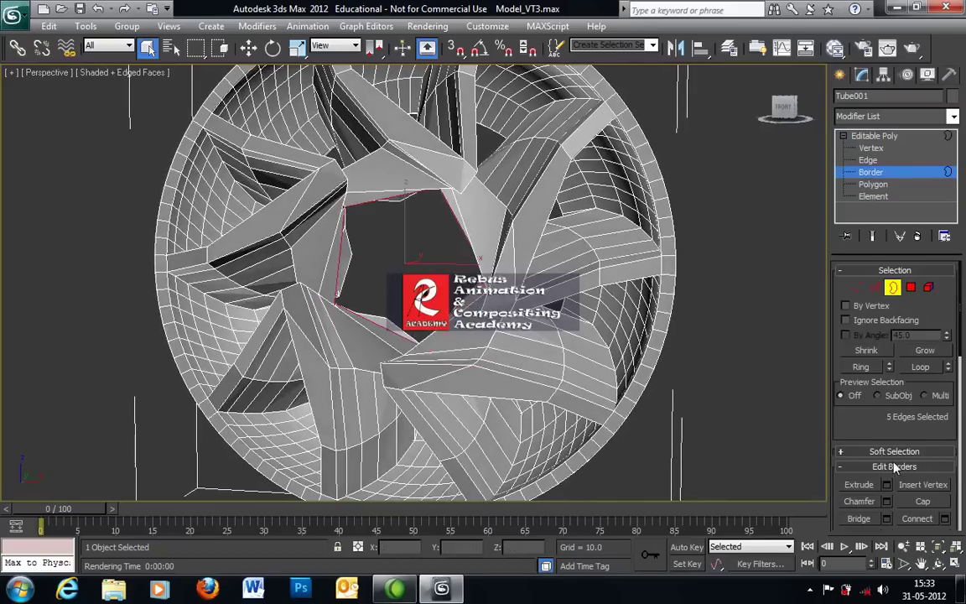
click(922, 501)
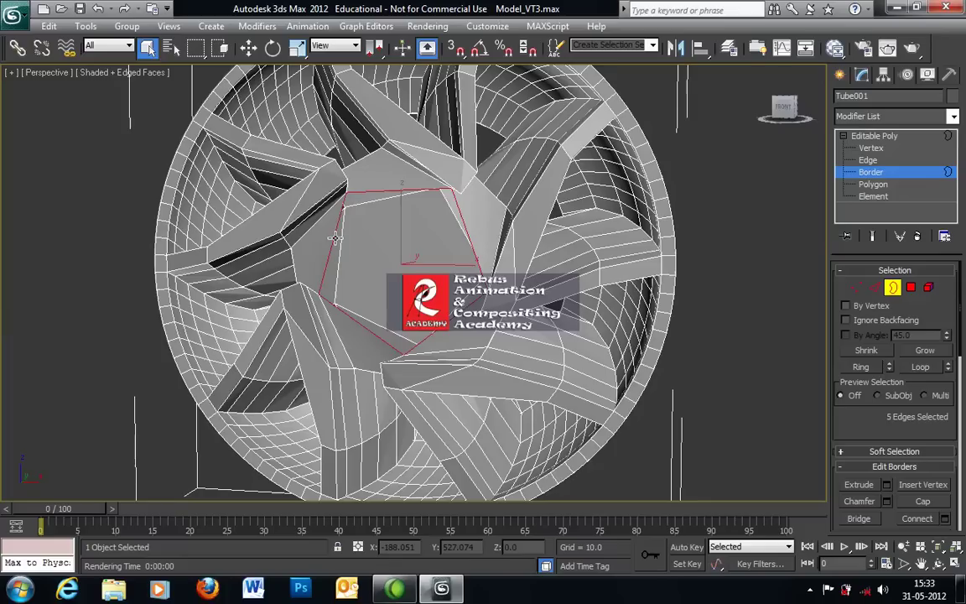
right_click(332, 235)
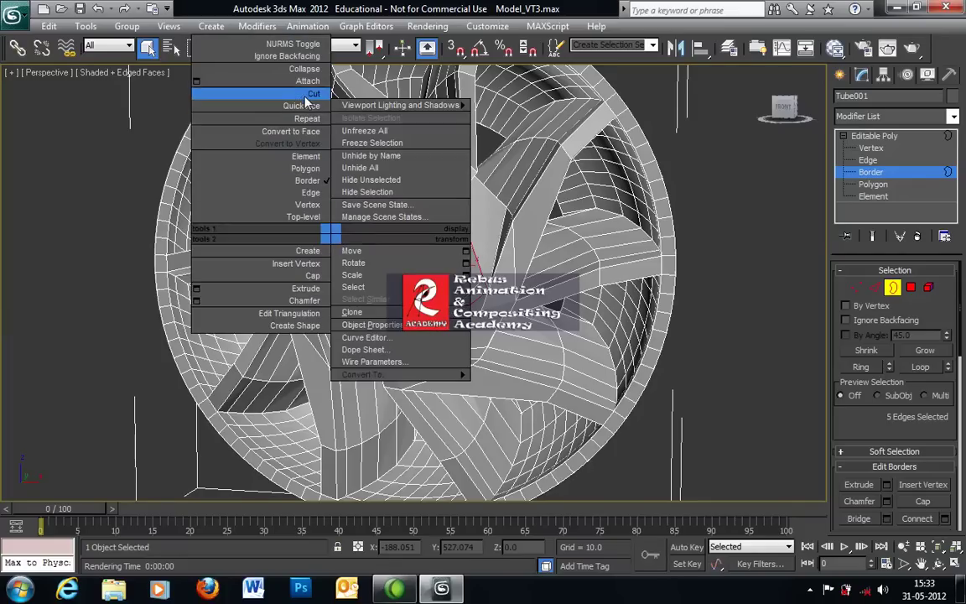
click(317, 277)
alt+middle_drag(370, 293, 427, 297)
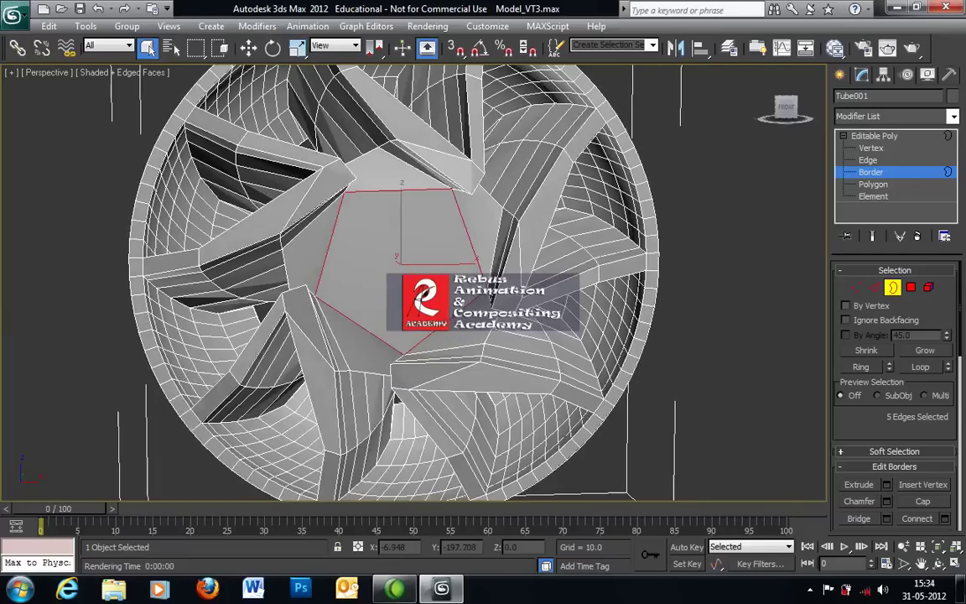
- Inset the front hub cap polygon twice at Polygon level to form two concentric pentagonal rings
click(912, 287)
click(453, 288)
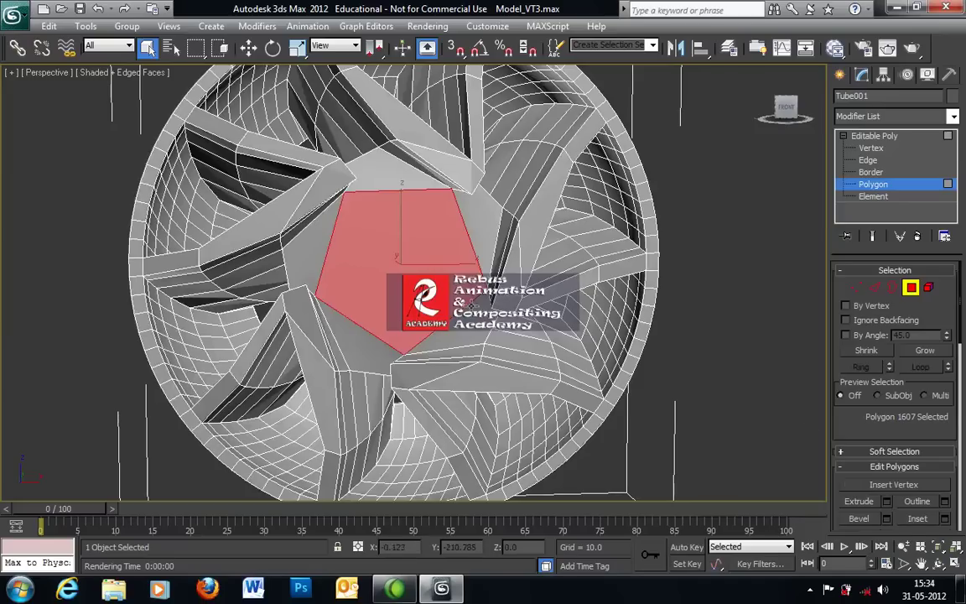
click(946, 501)
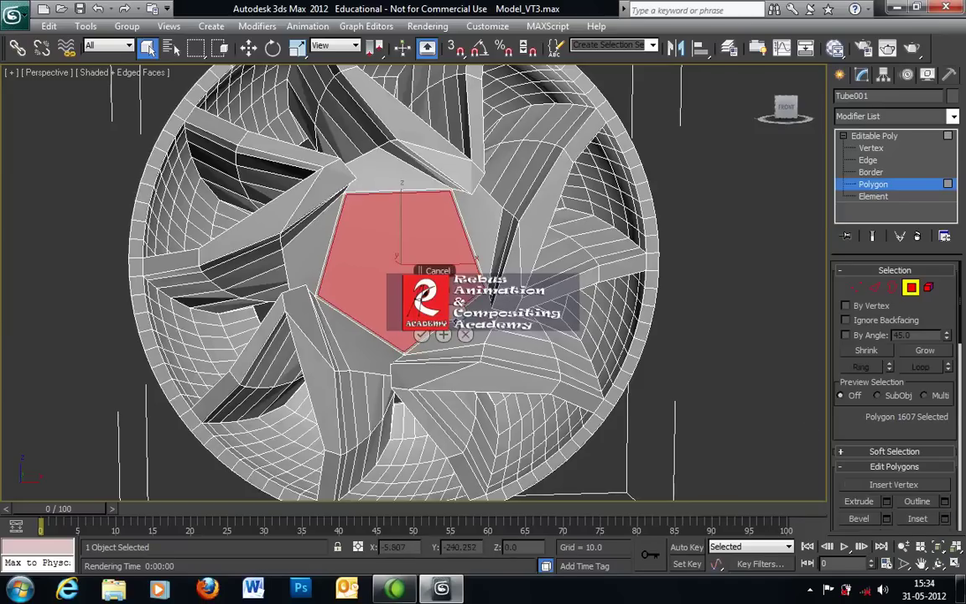
drag(423, 313, 425, 280)
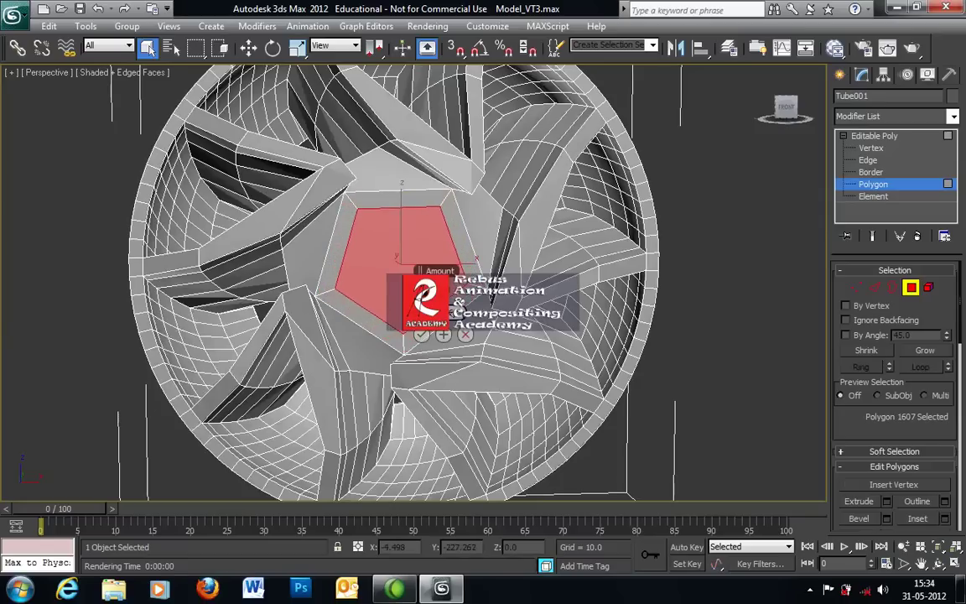
click(443, 334)
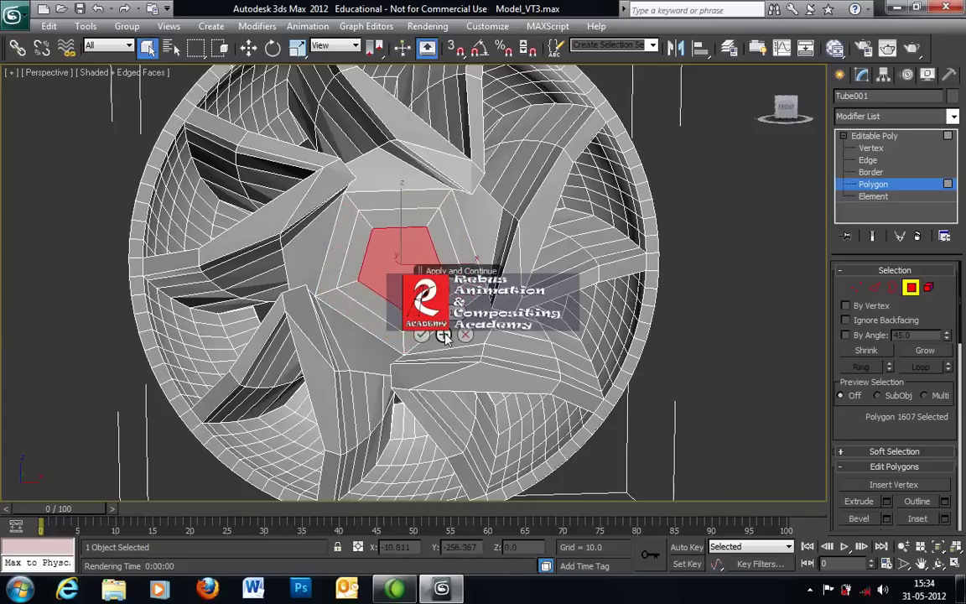
click(422, 336)
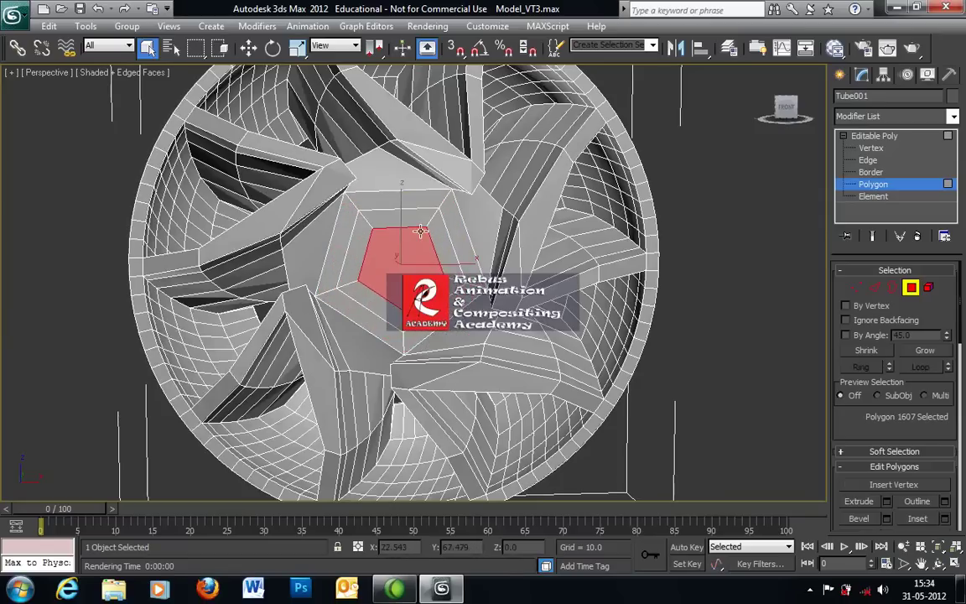
- Apply a TurboSmooth modifier to the whole wheel and set its iterations to 3
click(874, 135)
click(872, 117)
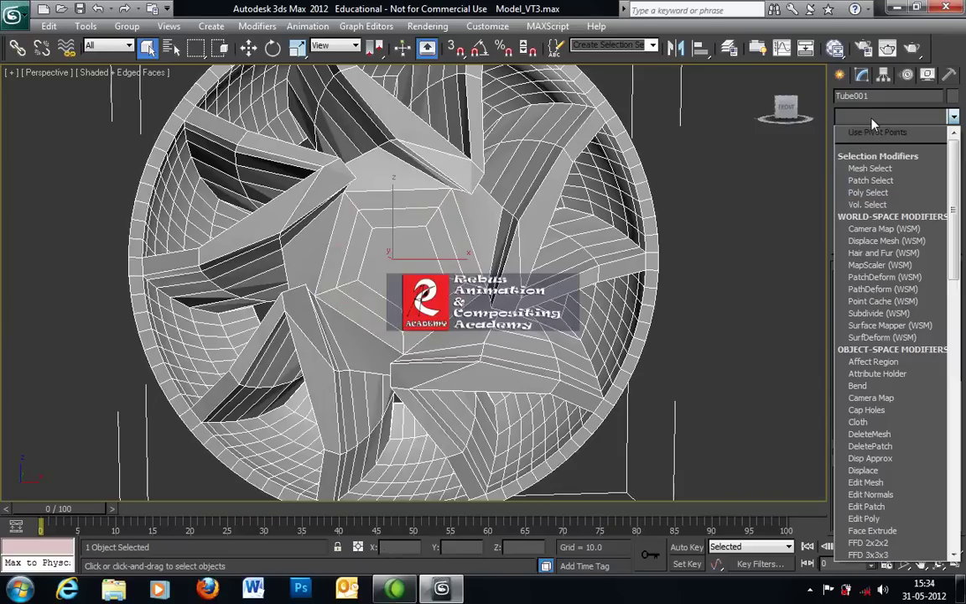
key(t)
key(t)
key(t)
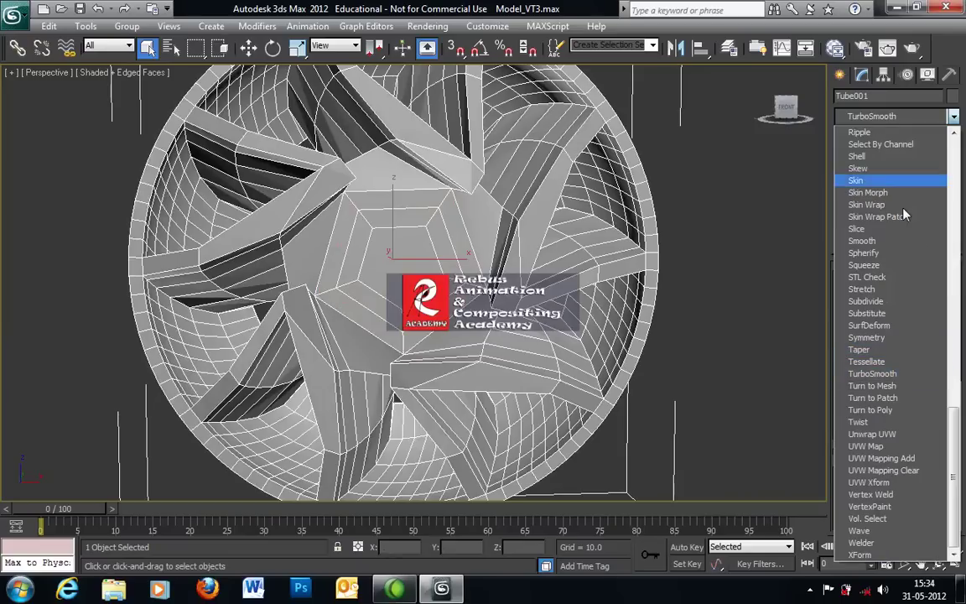
click(882, 376)
click(944, 292)
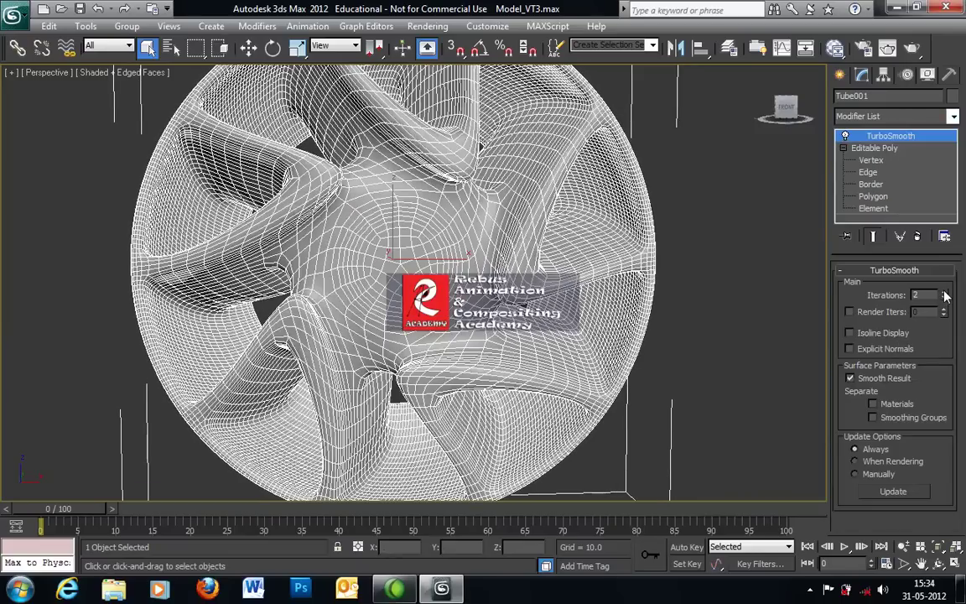
click(945, 292)
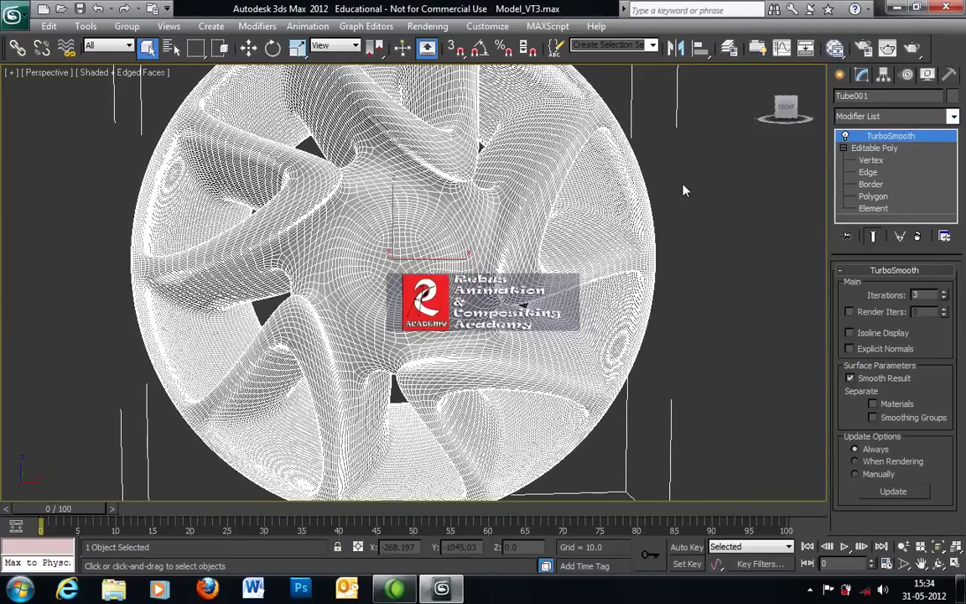
- Render the perspective view of the smoothed wheel, and remove the TurboSmooth modifier after closing the rendered image
middle_drag(572, 239, 555, 242)
scroll(555, 242, down, 4)
click(912, 48)
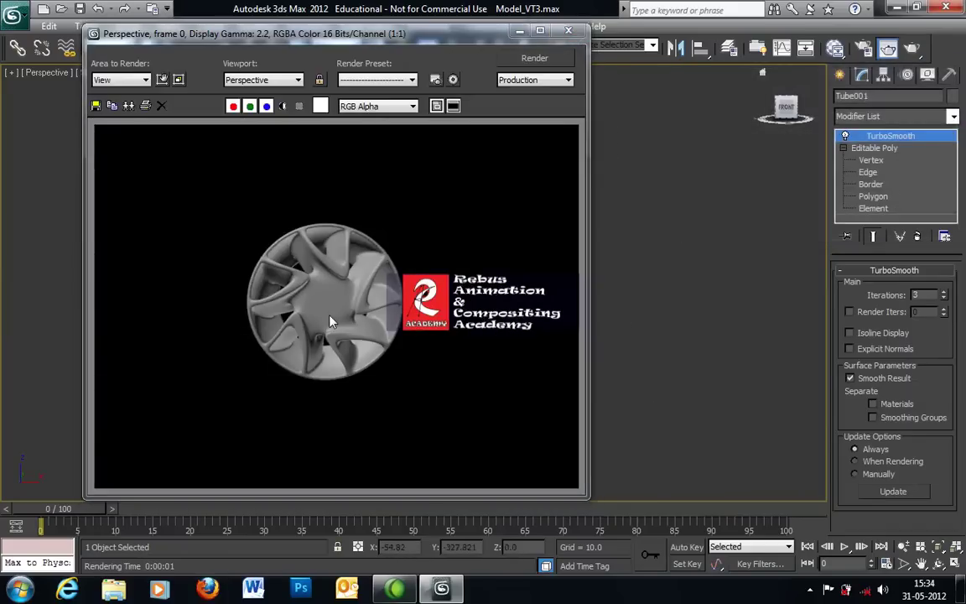
click(567, 34)
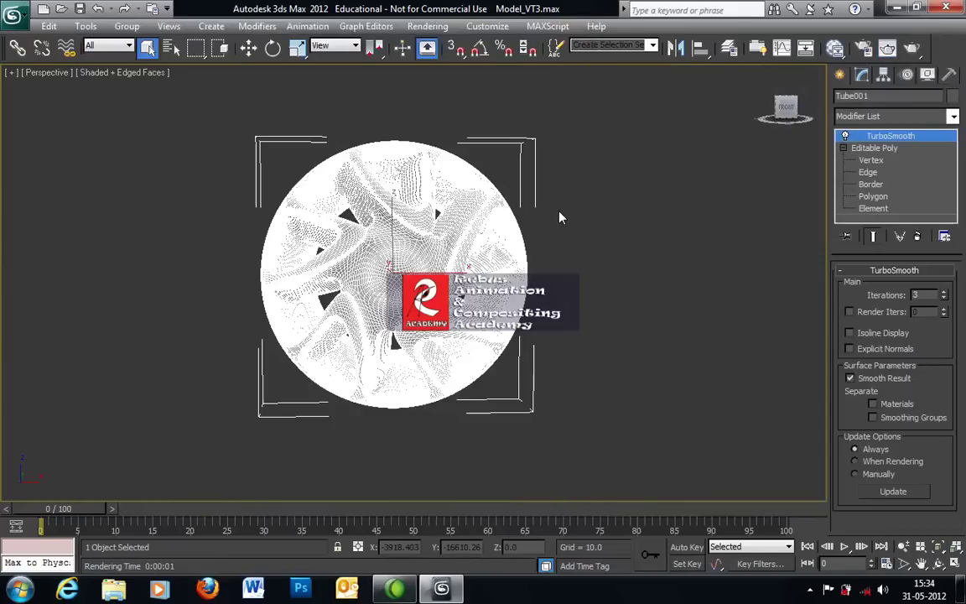
click(918, 235)
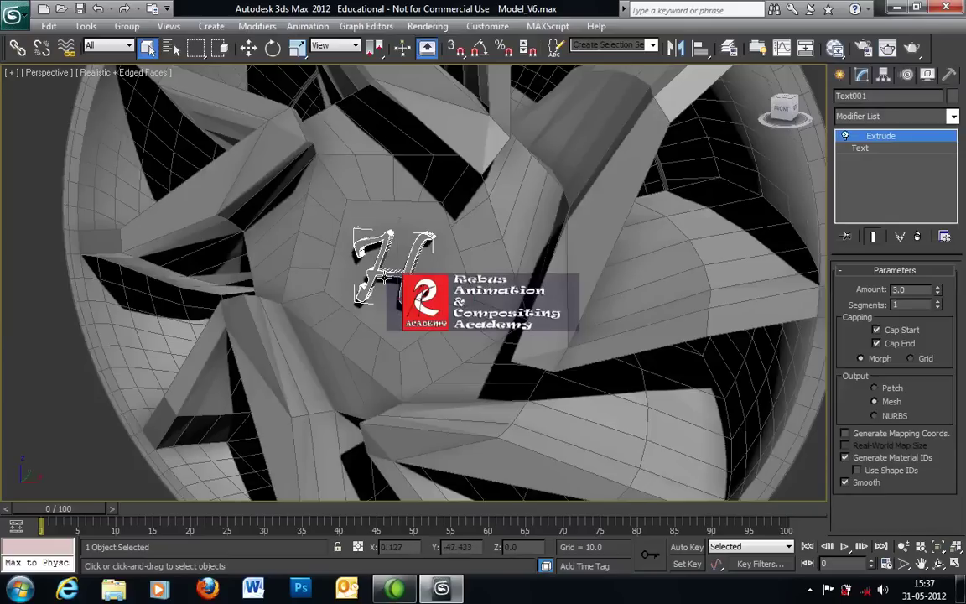
- Try the letters D and W as the extruded hub text and set it back to H
click(860, 148)
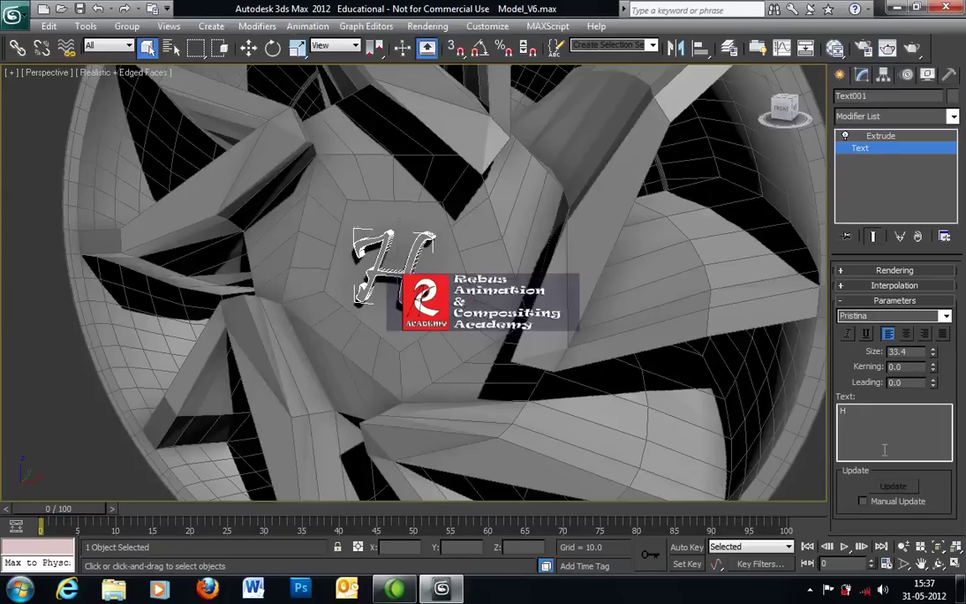
double_click(858, 412)
text(D)
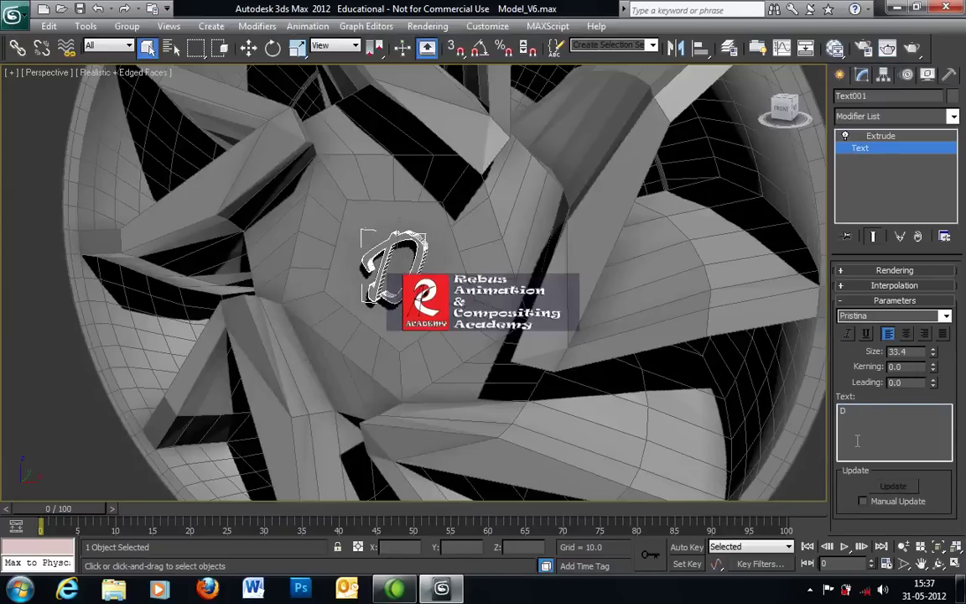
key(BackSpace)
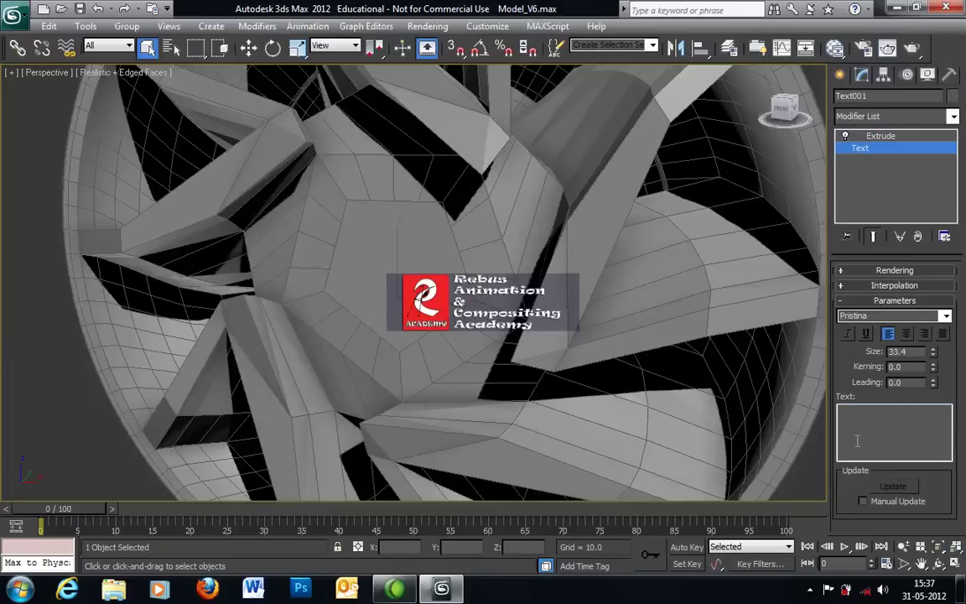
text(W)
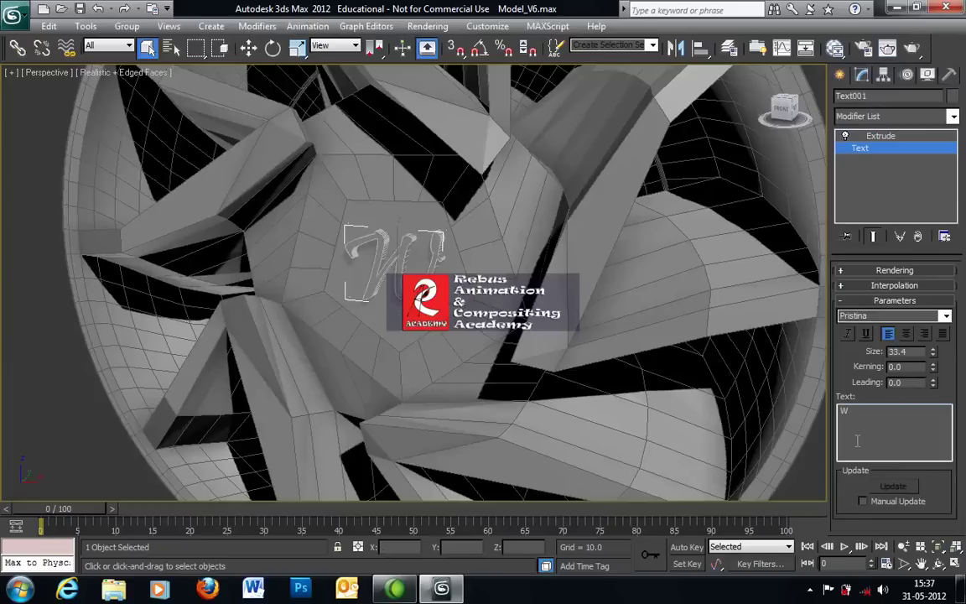
drag(868, 426, 788, 416)
text(H)
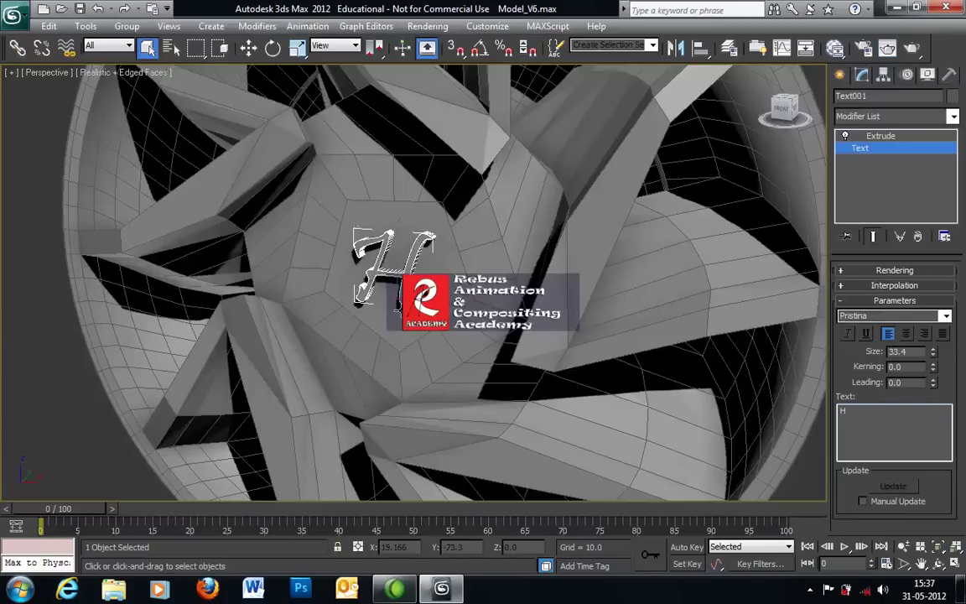
- Examine the Extrude modifier's amount on the hub letter H
click(880, 136)
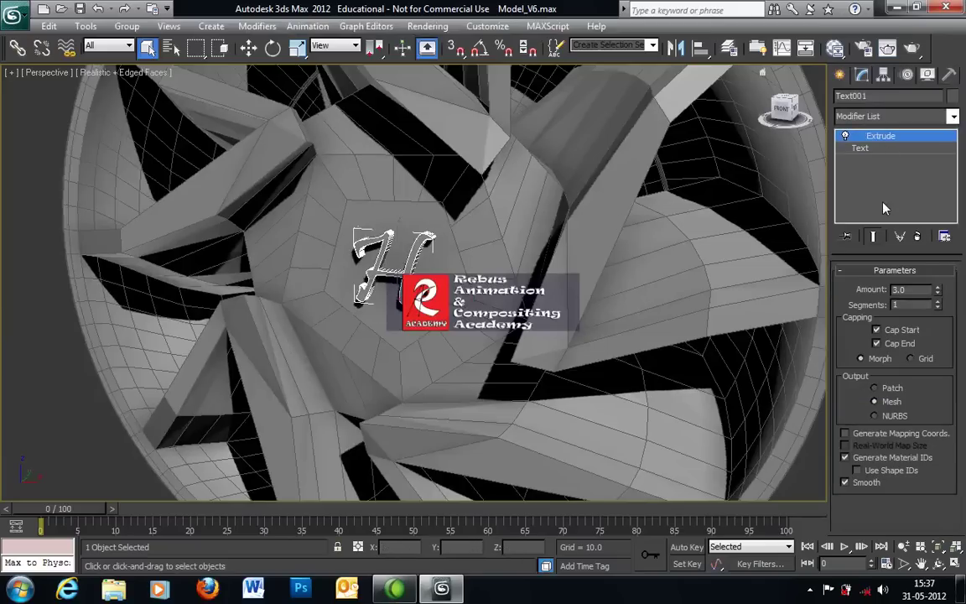
double_click(910, 290)
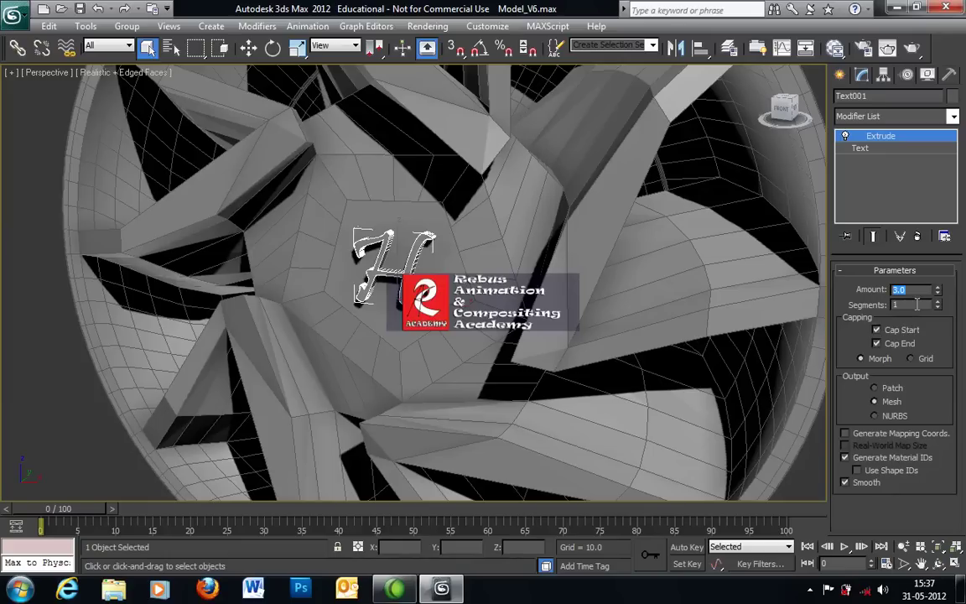
drag(938, 303, 937, 280)
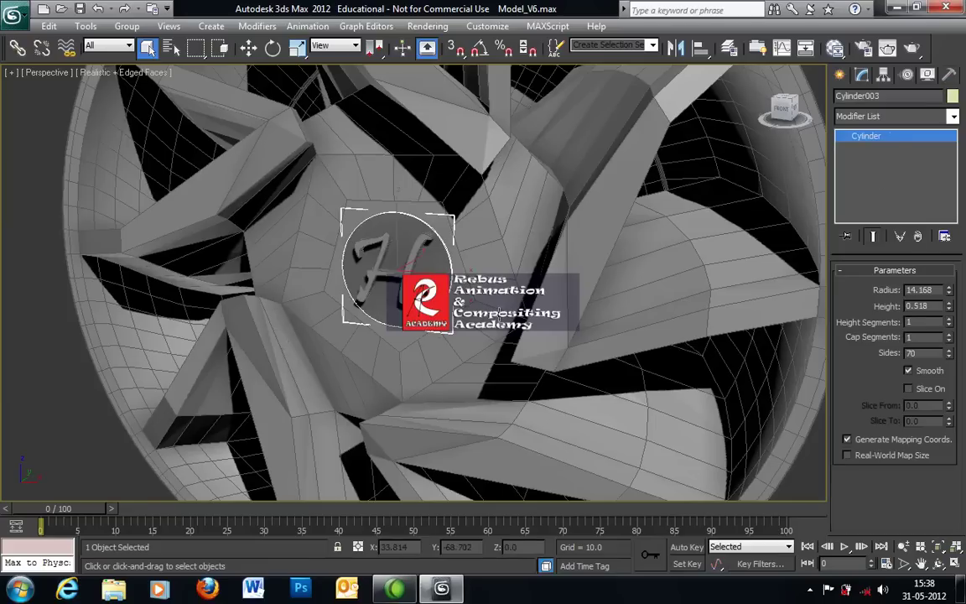
- Set the hub disc cylinder's radius to 14, its height to 0.5 and its sides to 80
mouse_move(408, 278)
alt+middle_down()
mouse_move(382, 239)
mouse_move(416, 266)
mouse_move(406, 266)
alt+middle_up()
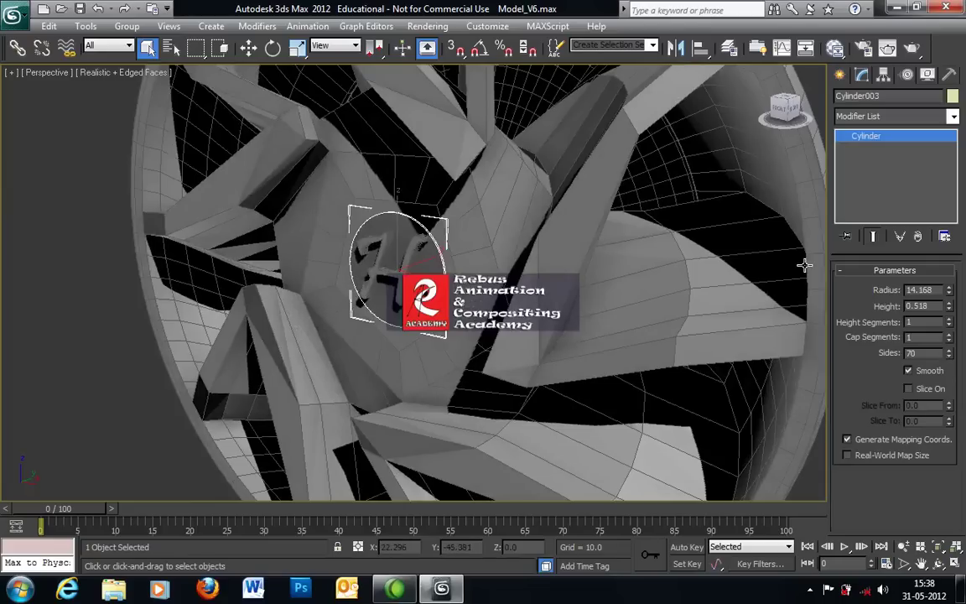
double_click(923, 289)
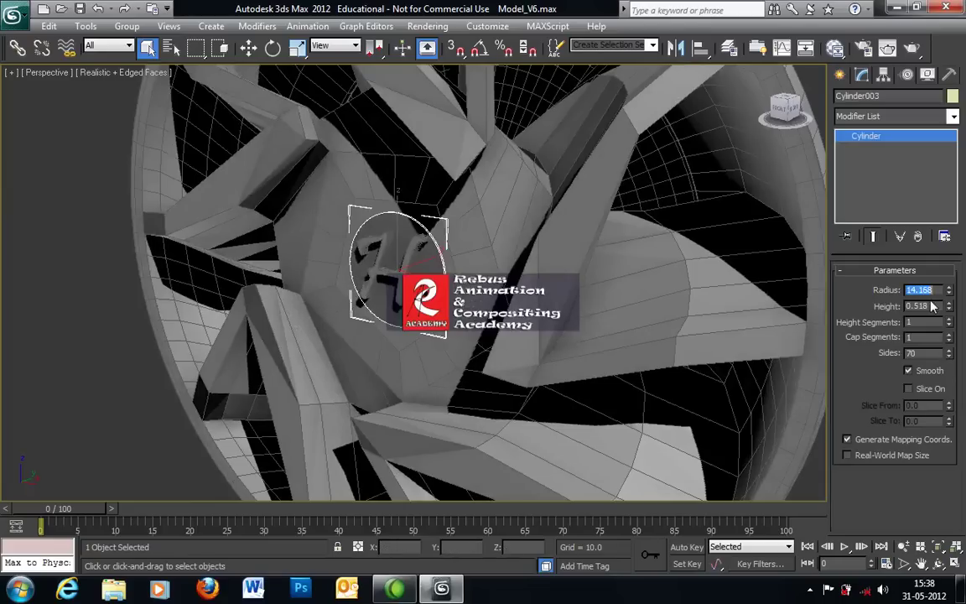
text(14)
key(Return)
double_click(924, 307)
text(0.5)
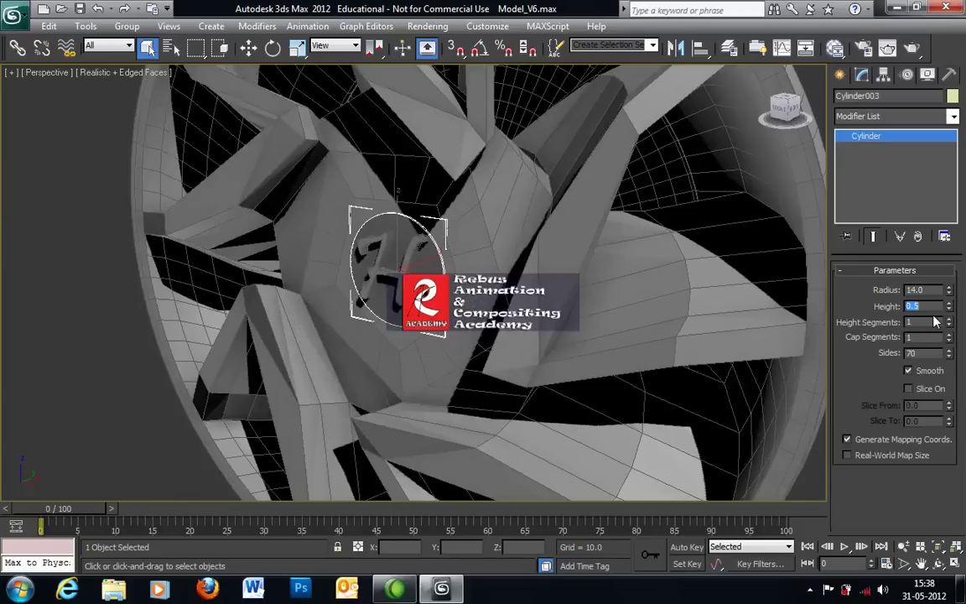
drag(928, 356, 875, 358)
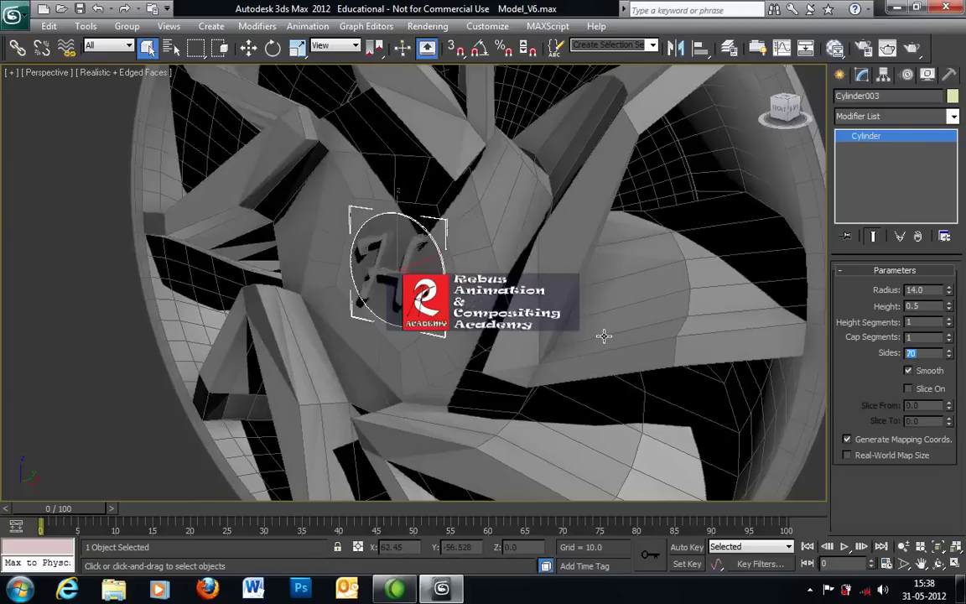
text(80)
key(Return)
- Examine the inner and outer torus rings around the hub disc, their parameters and the other objects making up the wheel
click(454, 273)
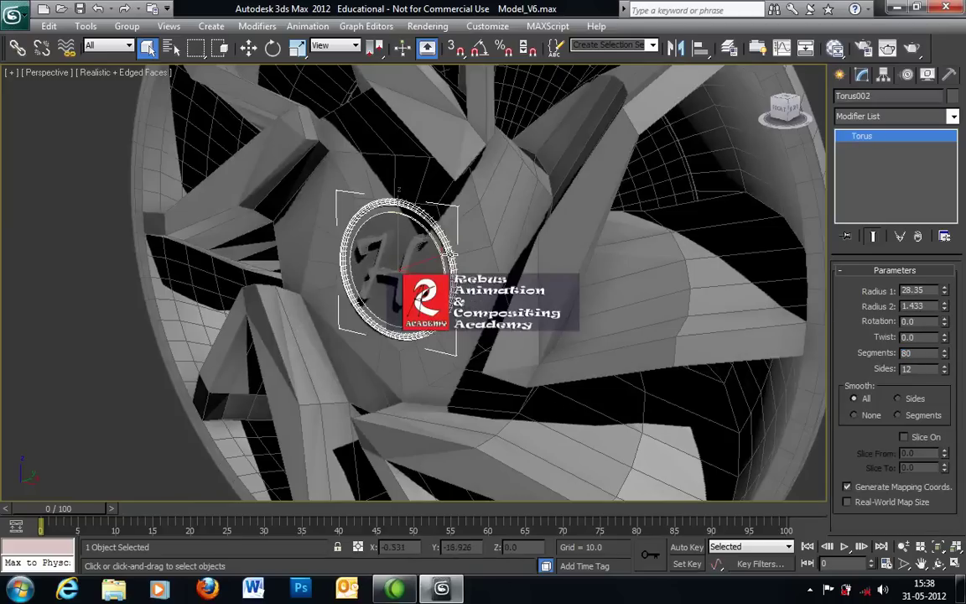
click(435, 240)
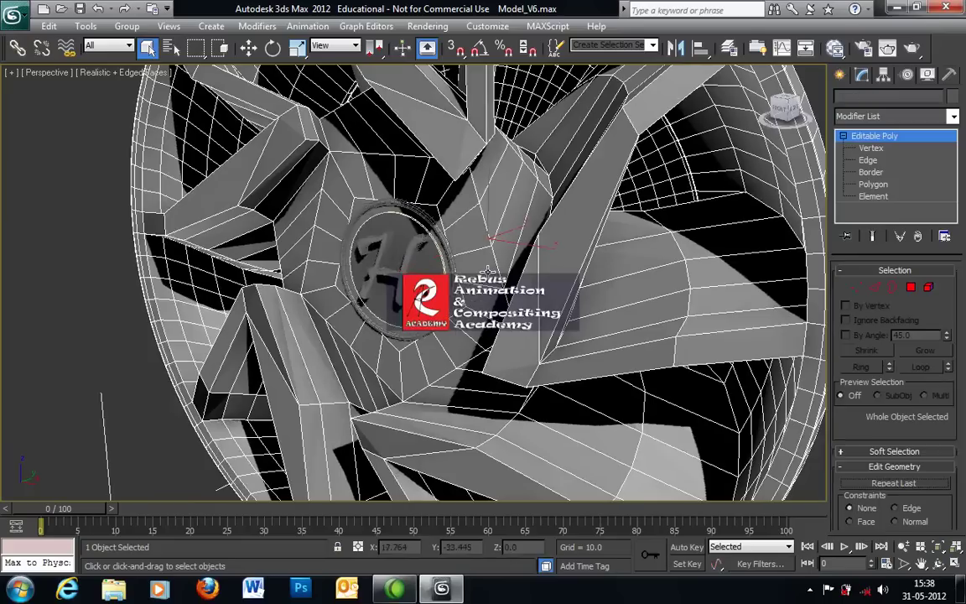
click(400, 228)
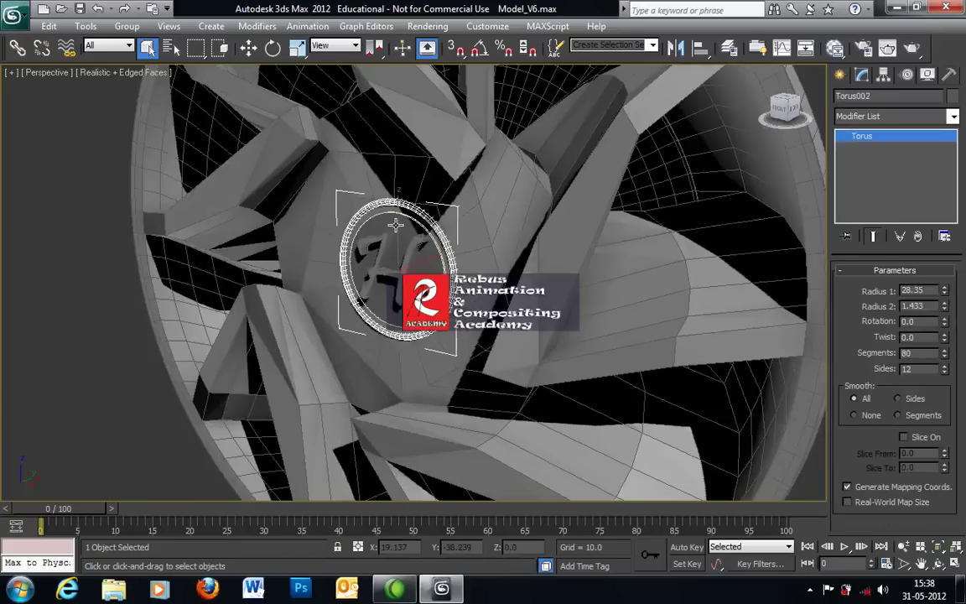
click(428, 354)
key(ctrl+a)
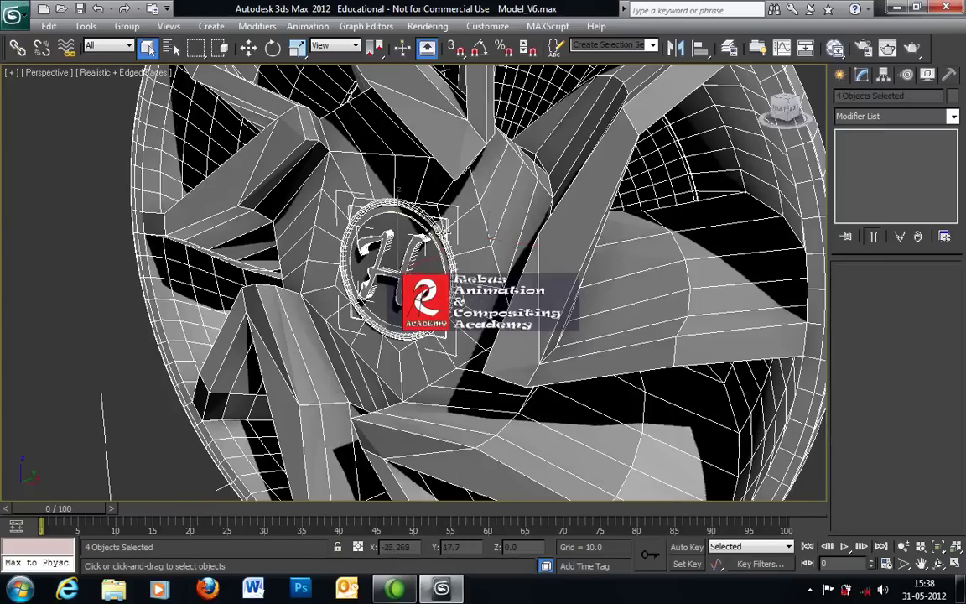
click(125, 282)
click(433, 224)
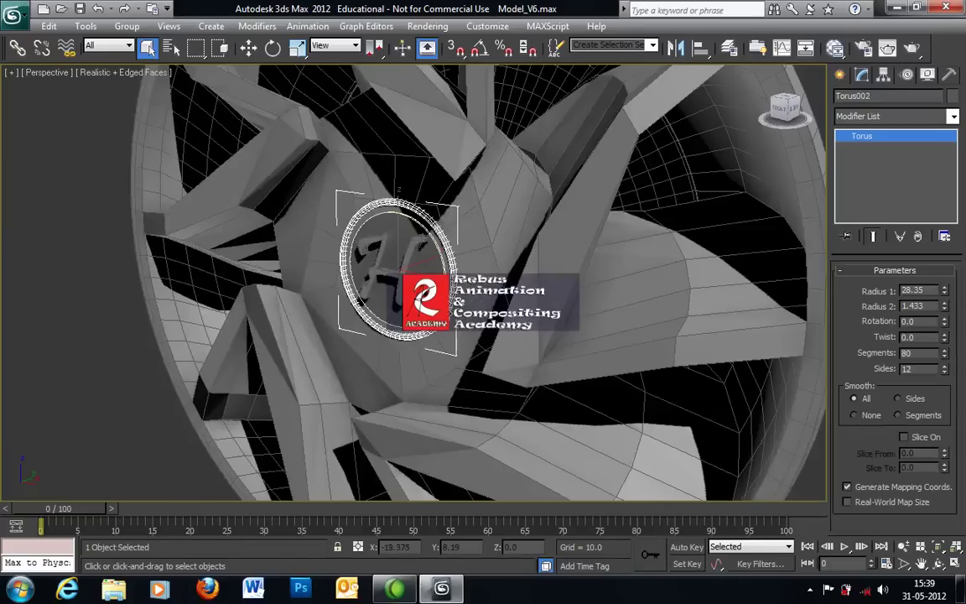
click(477, 366)
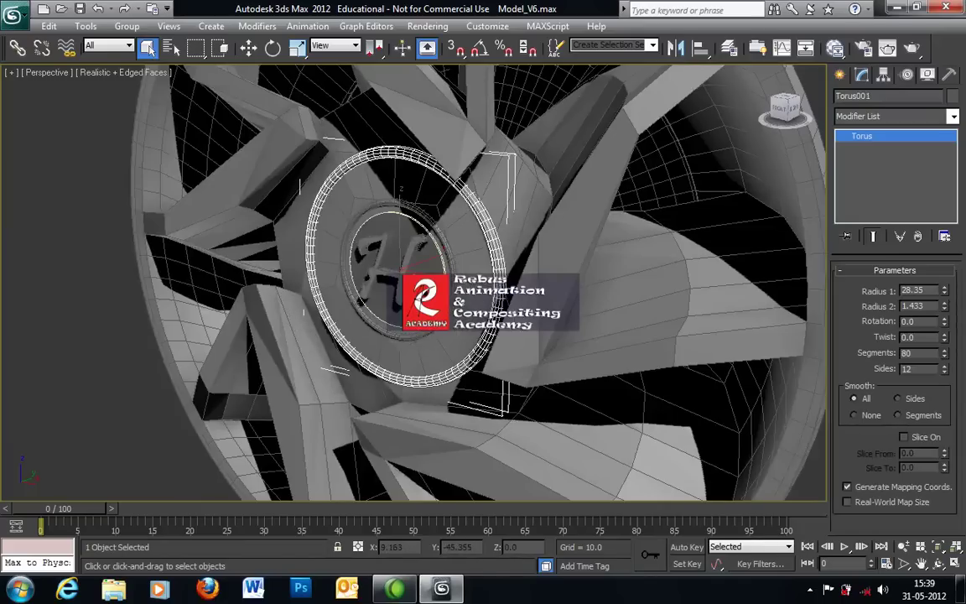
alt+middle_drag(350, 220, 478, 223)
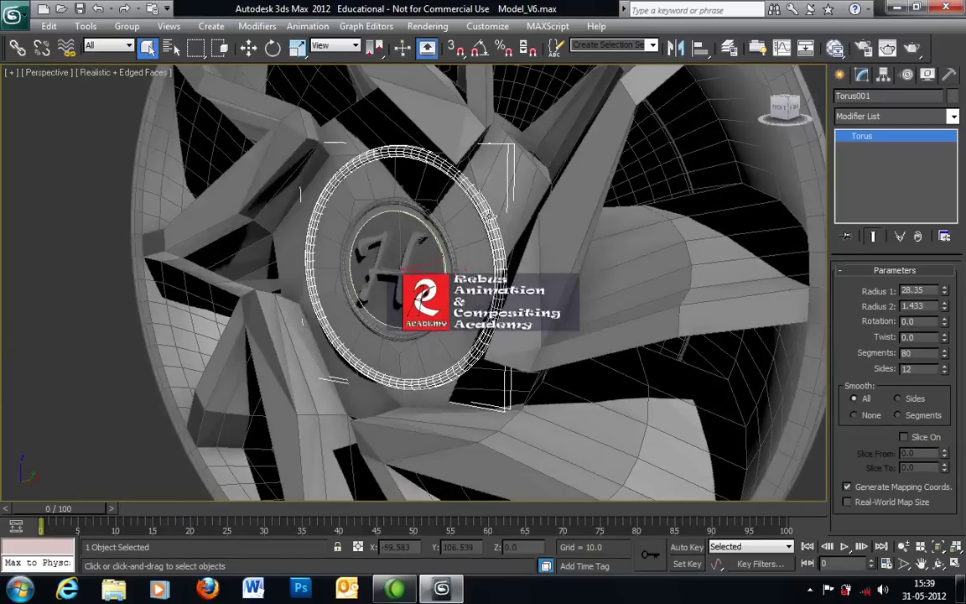
- Apply a TurboSmooth modifier to the wheel mesh, try 3 iterations, and reduce them to 2
click(547, 190)
click(849, 122)
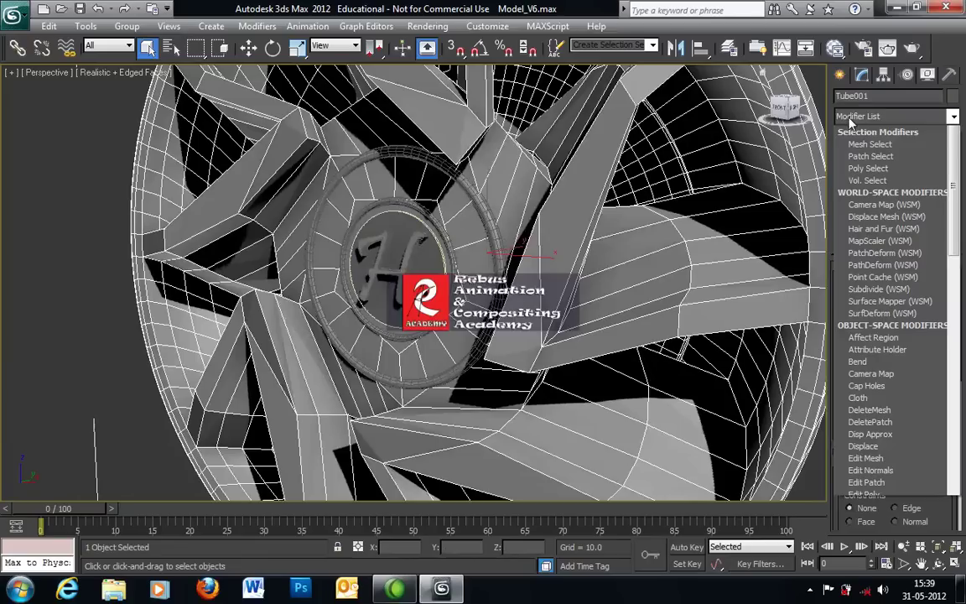
text(tu)
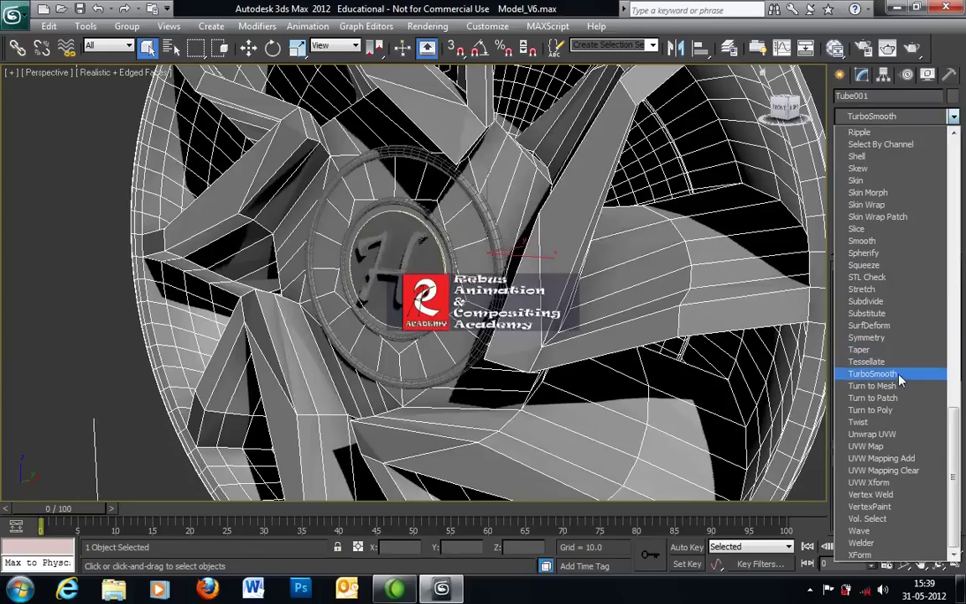
key(Return)
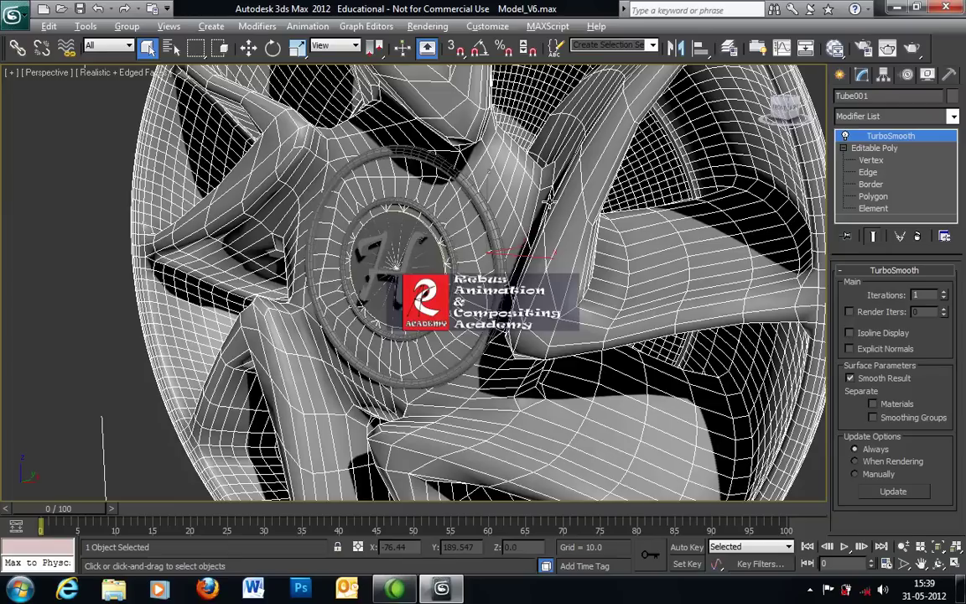
alt+middle_drag(501, 182, 579, 200)
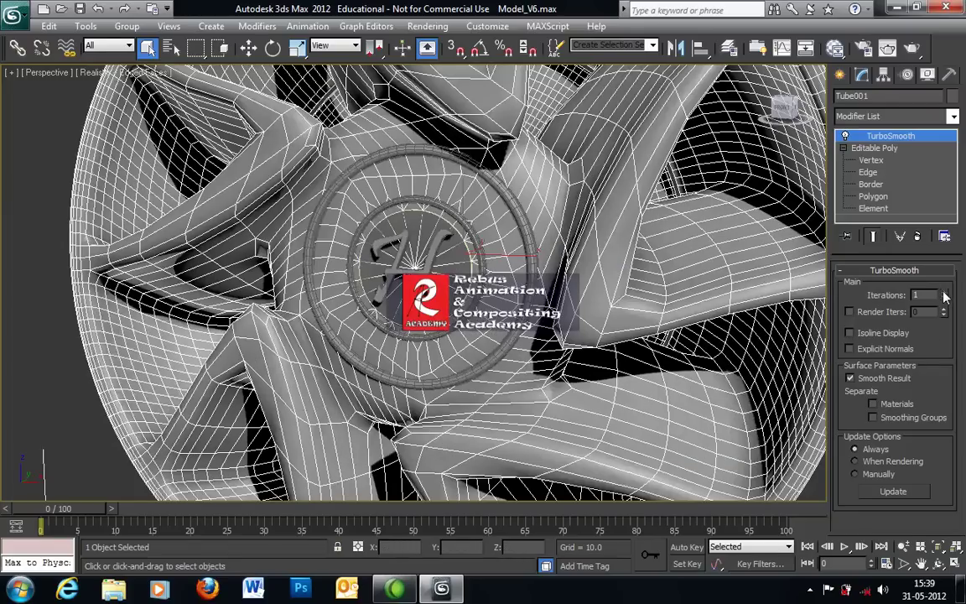
drag(930, 298, 864, 297)
text(3)
key(Return)
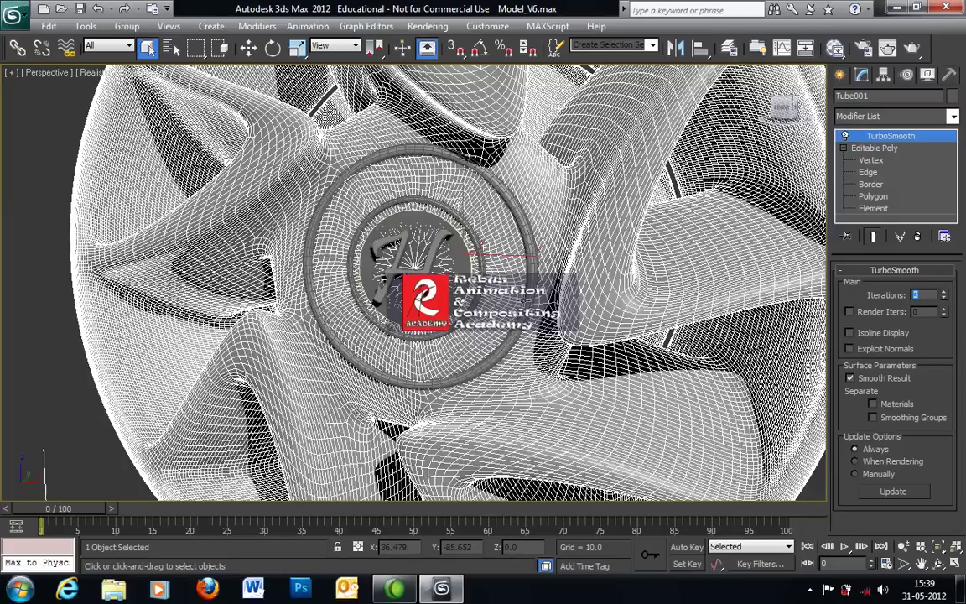
alt+middle_drag(493, 270, 430, 289)
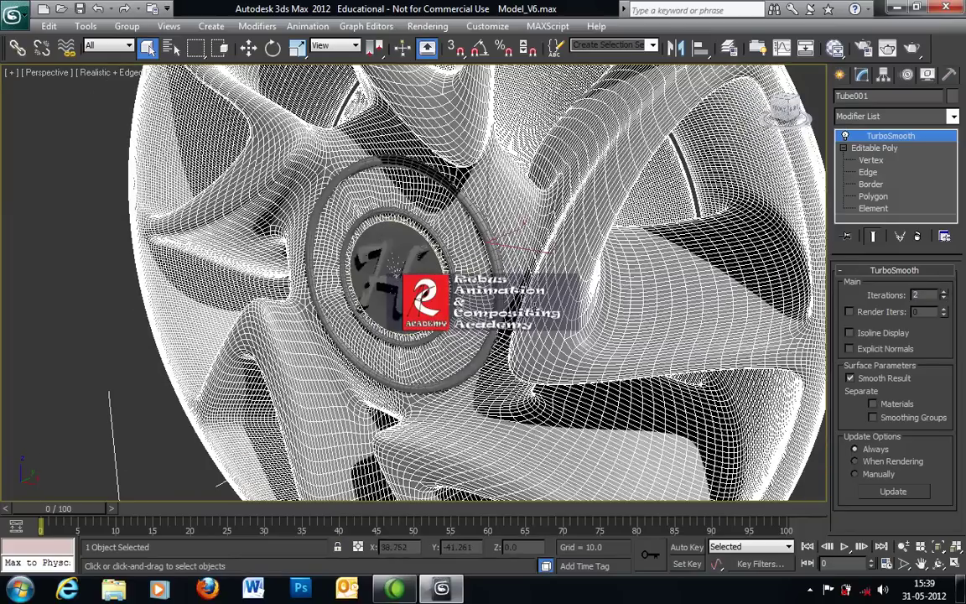
click(944, 299)
- Deselect the wheel, render the perspective view with the whole smoothed wheel in frame, and close the rendered image
click(109, 312)
scroll(179, 308, down, 5)
alt+middle_drag(179, 315, 341, 295)
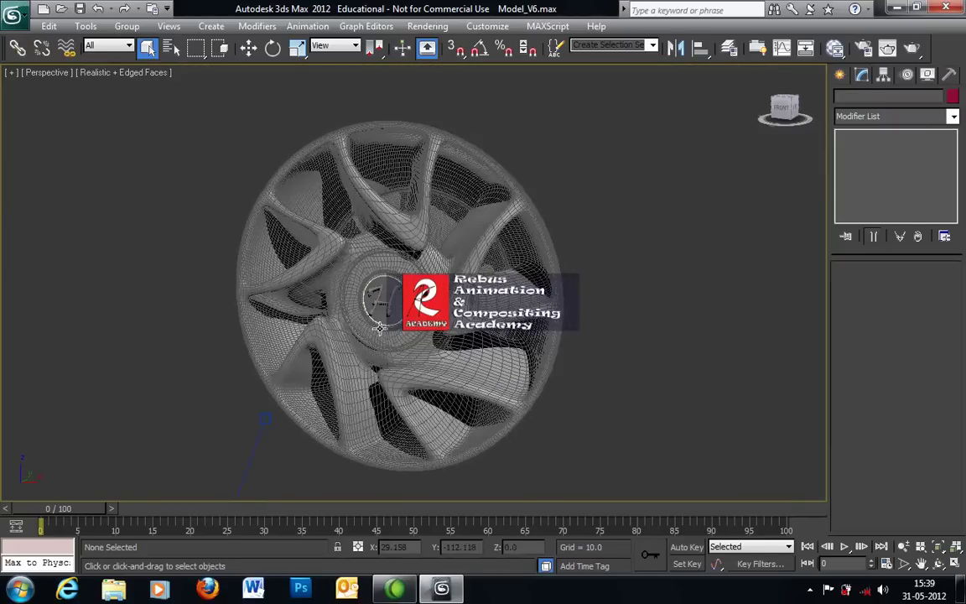
click(916, 48)
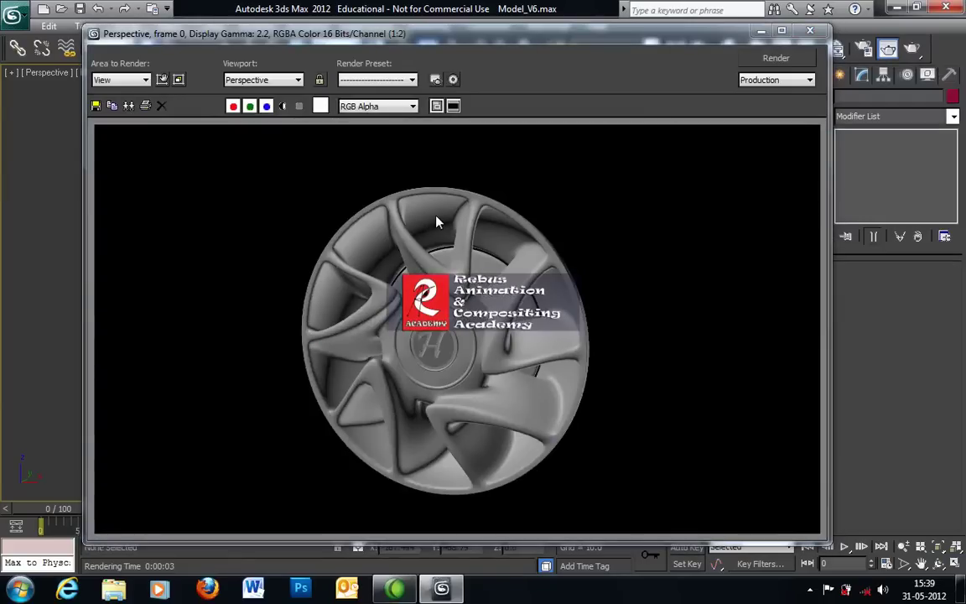
click(810, 30)
- Select the wheel mesh, render the perspective view again, and switch back from the desktop to the rendered image in 3ds Max
click(604, 286)
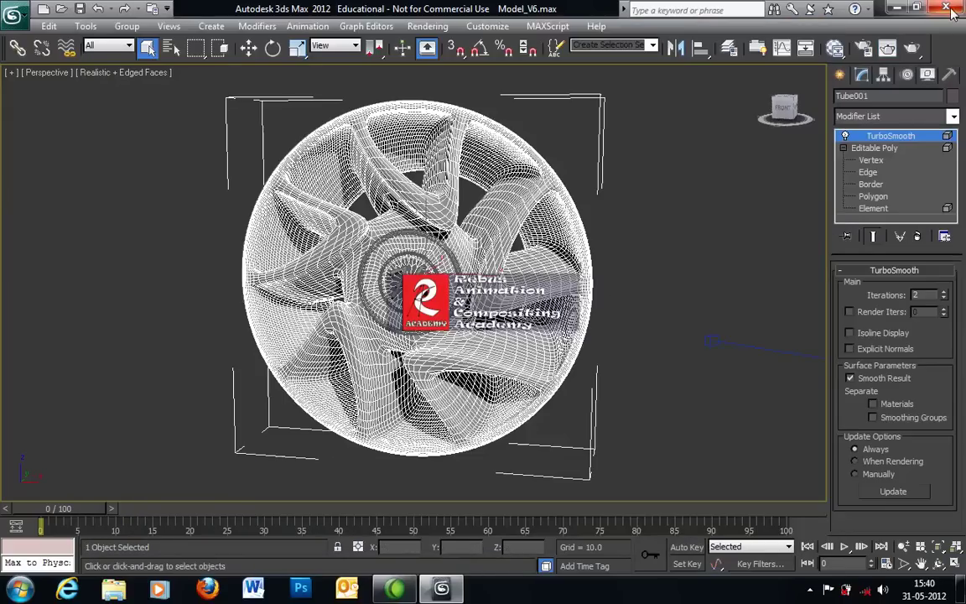
click(912, 48)
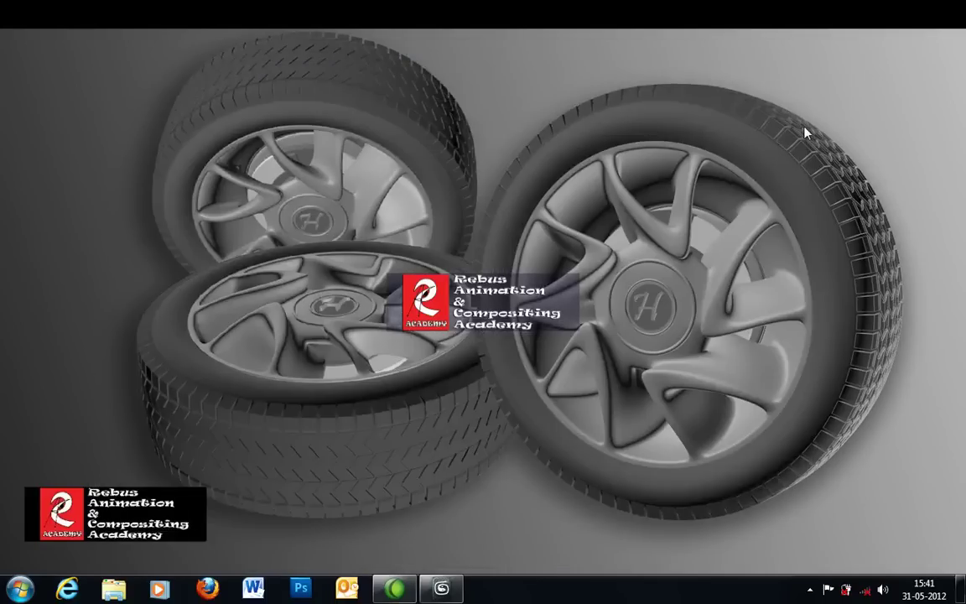
click(450, 594)
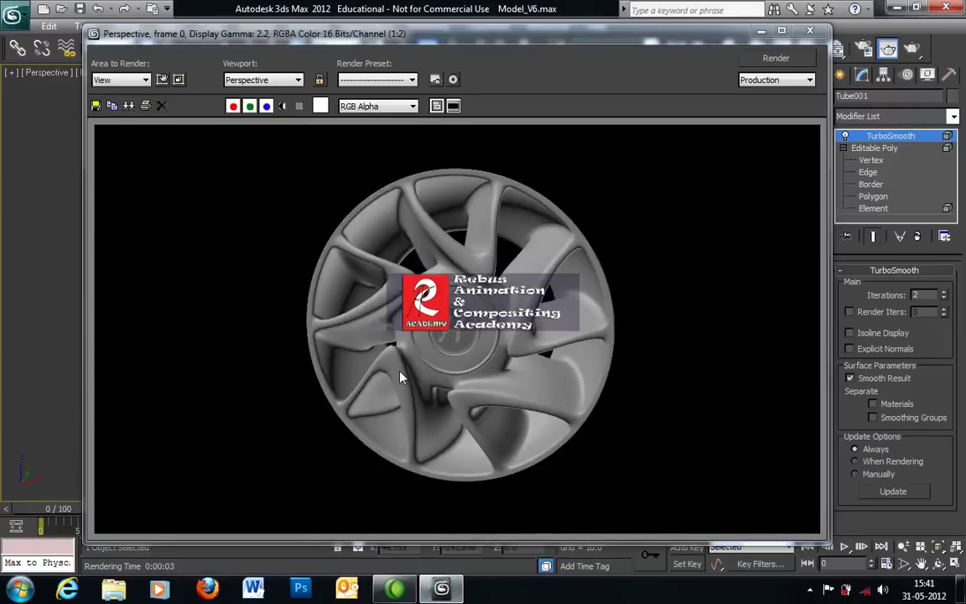